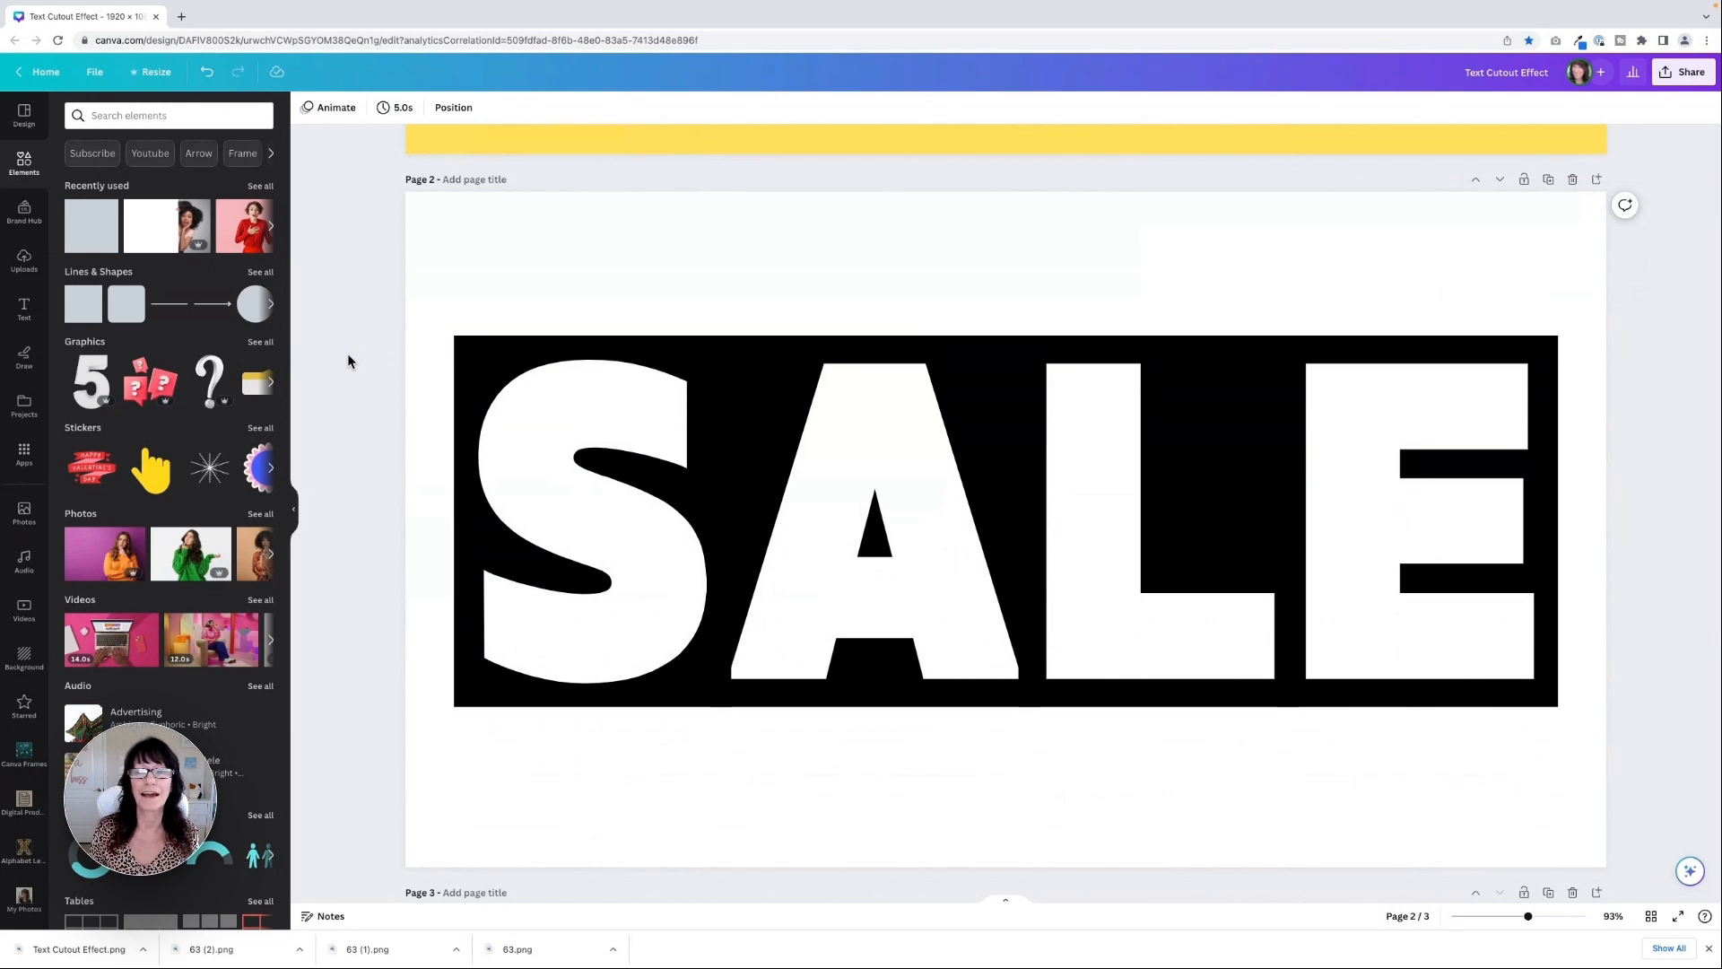
Check which font the SALE text on page 2 uses and how its text is set
click(722, 435)
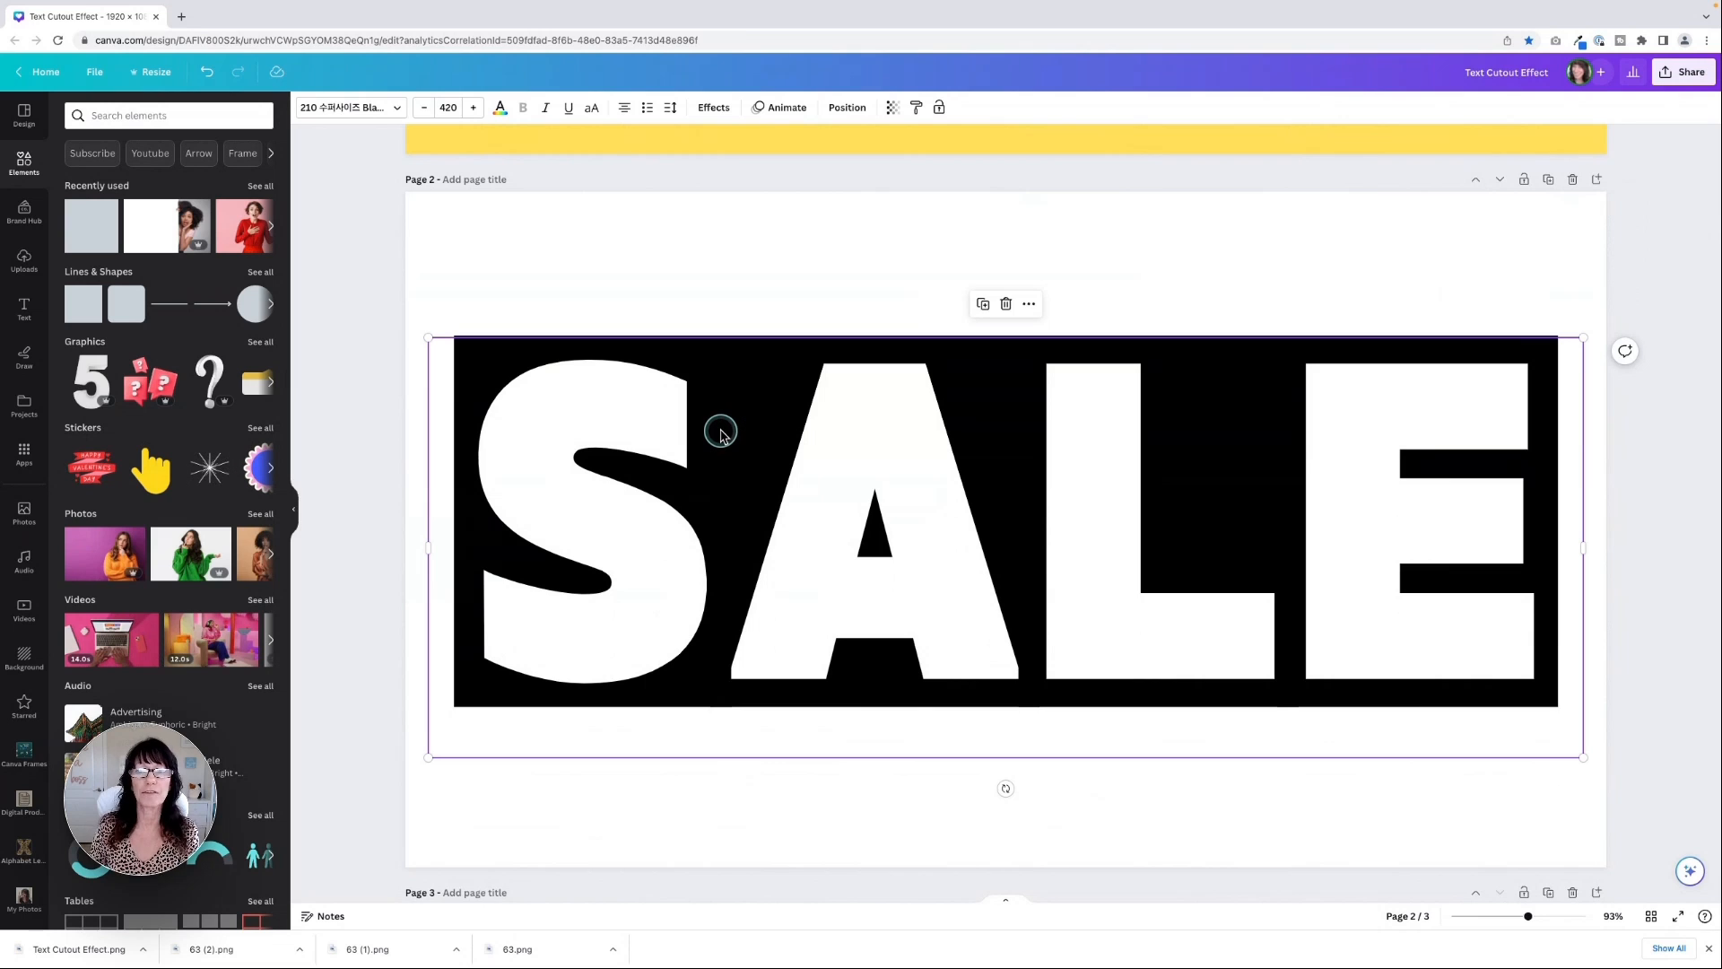
click(355, 108)
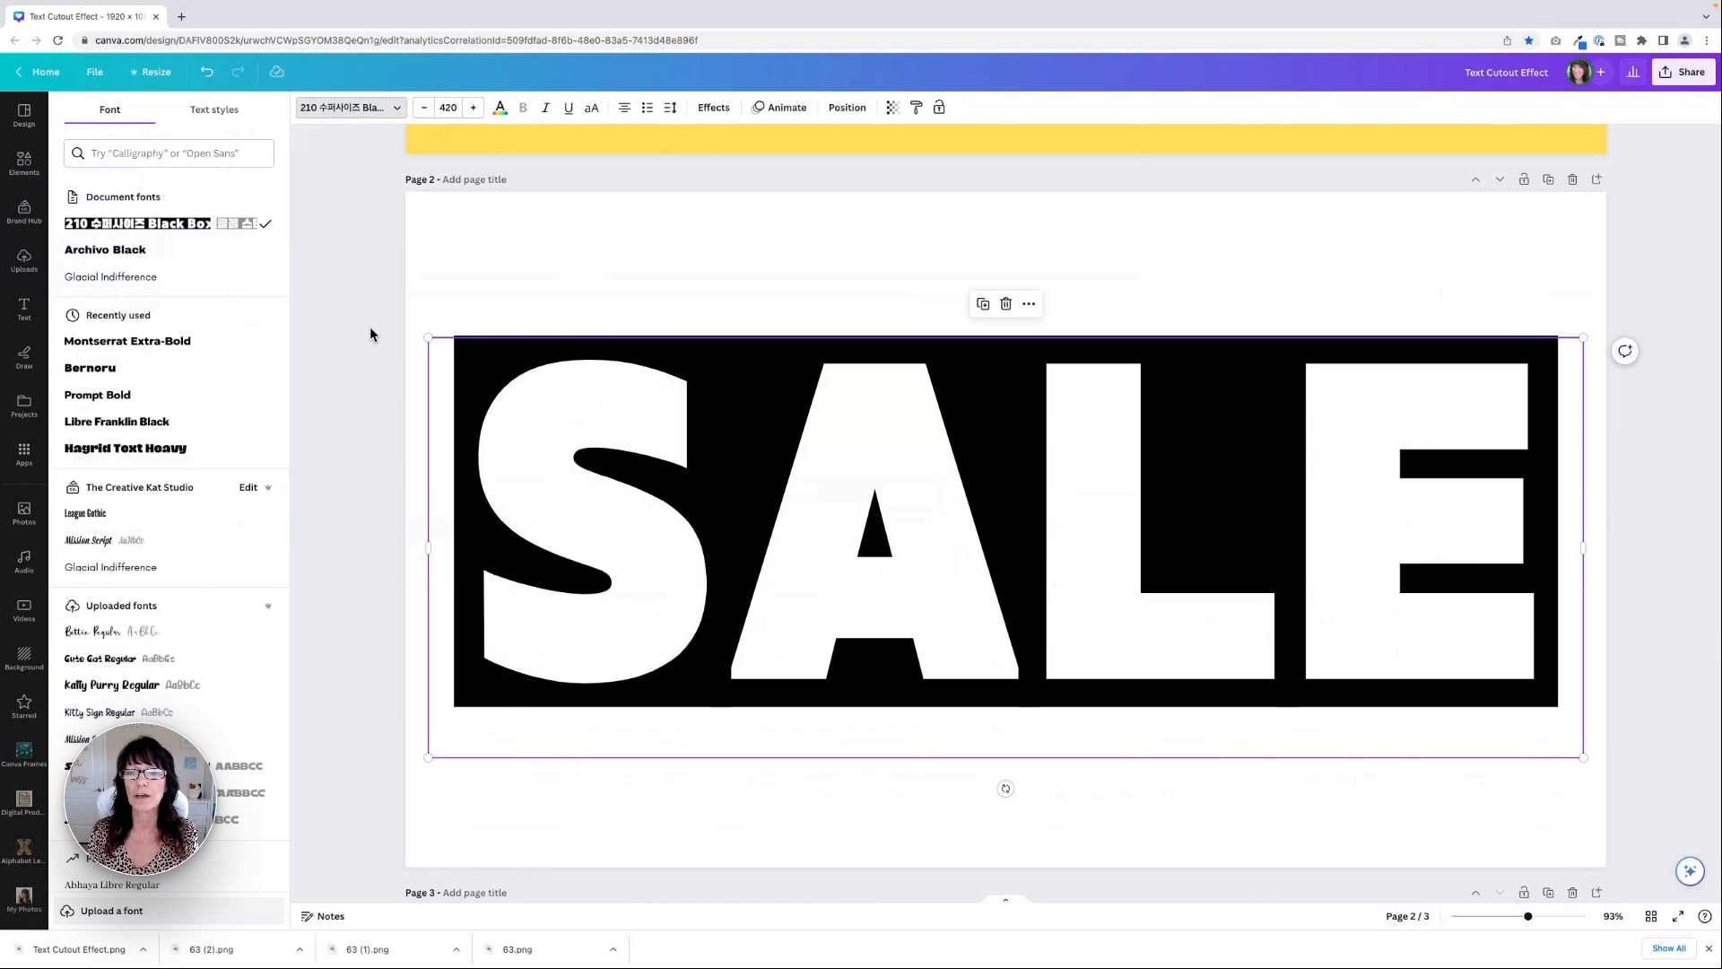
double_click(740, 437)
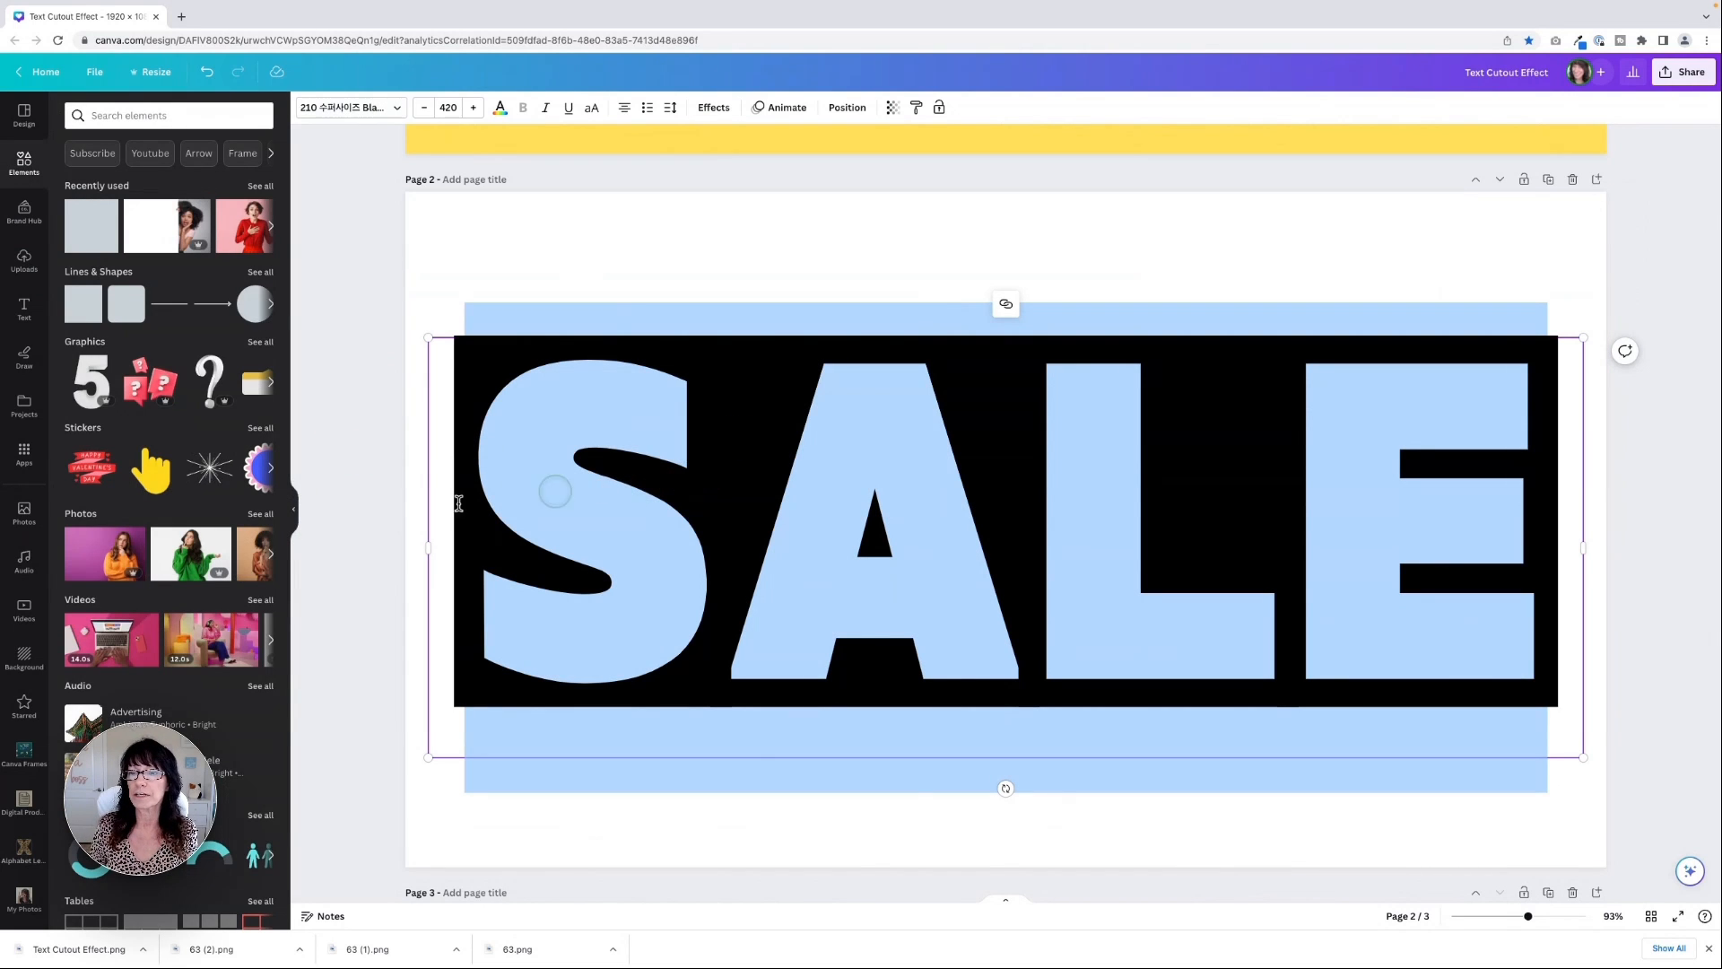
click(342, 503)
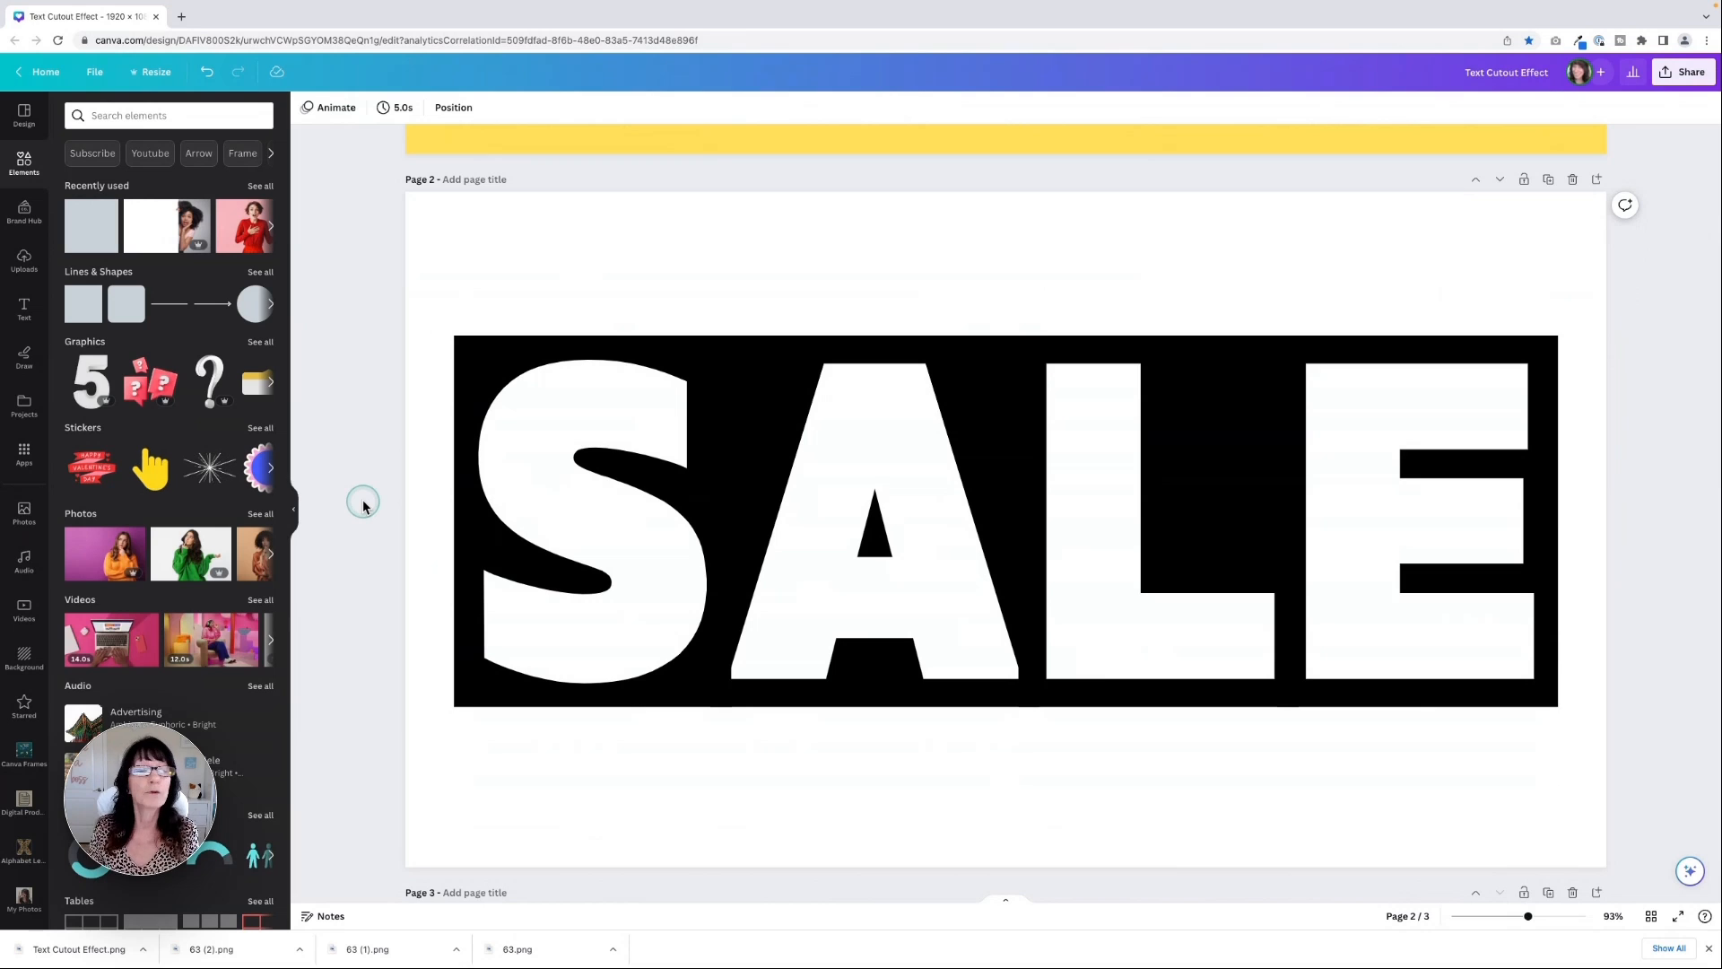
Recolor the SALE cutout text on page 2 to the document's yellow
click(730, 480)
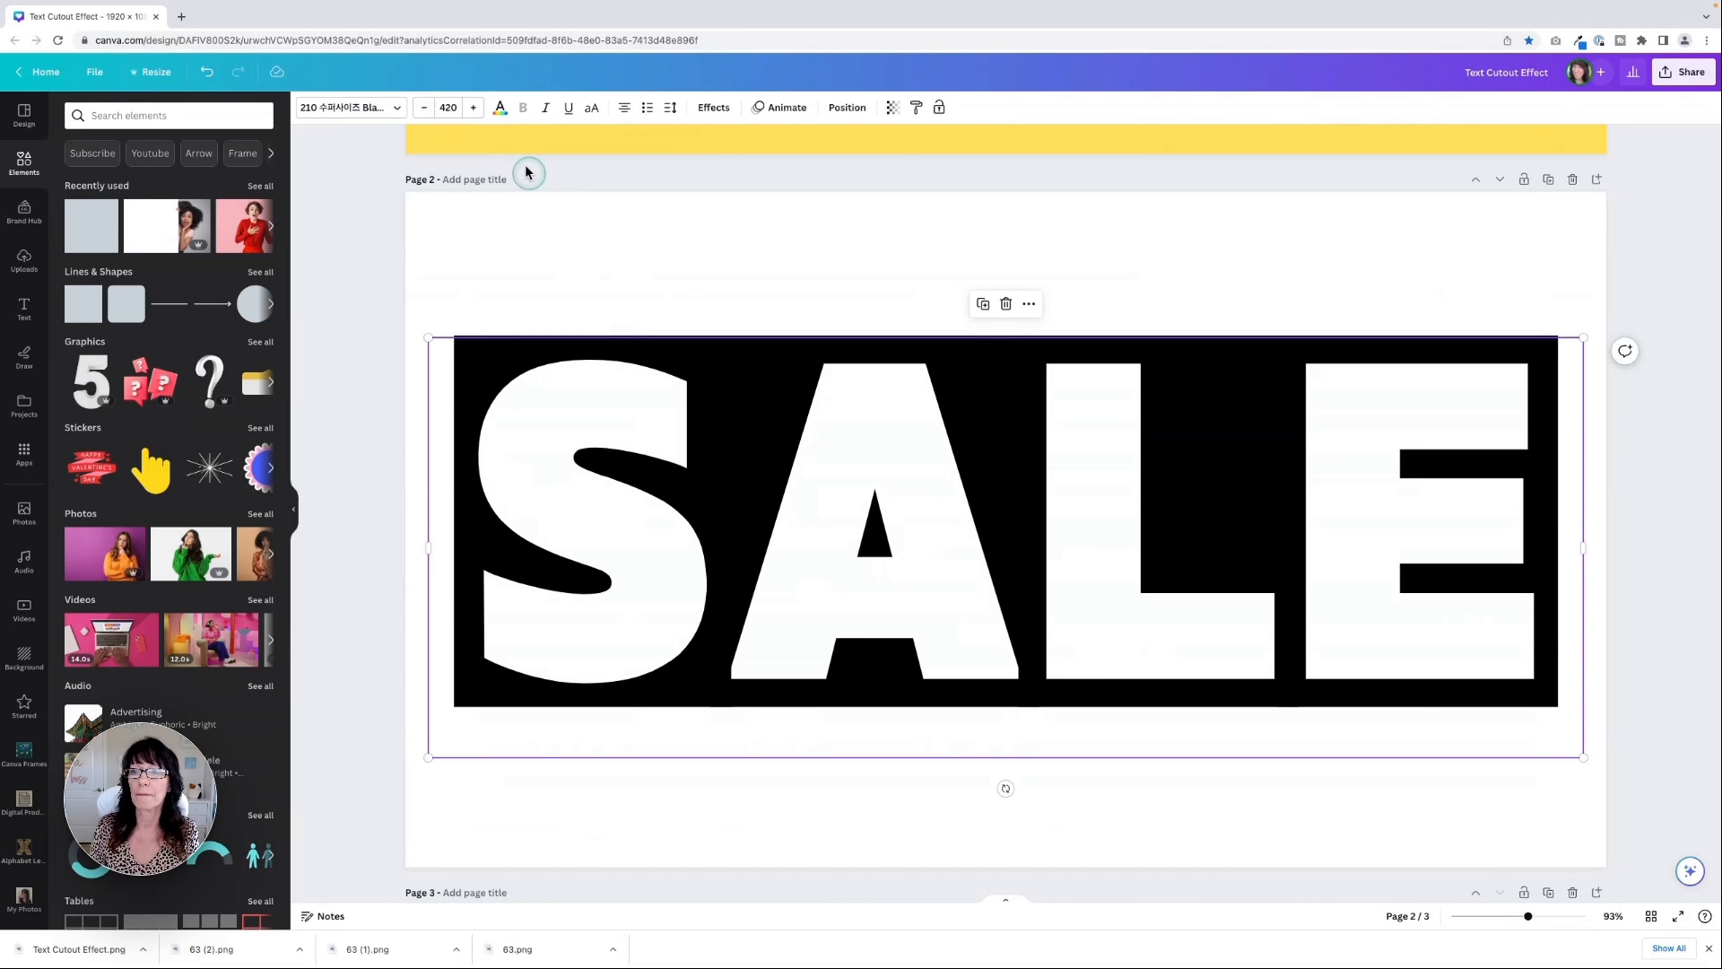
click(501, 109)
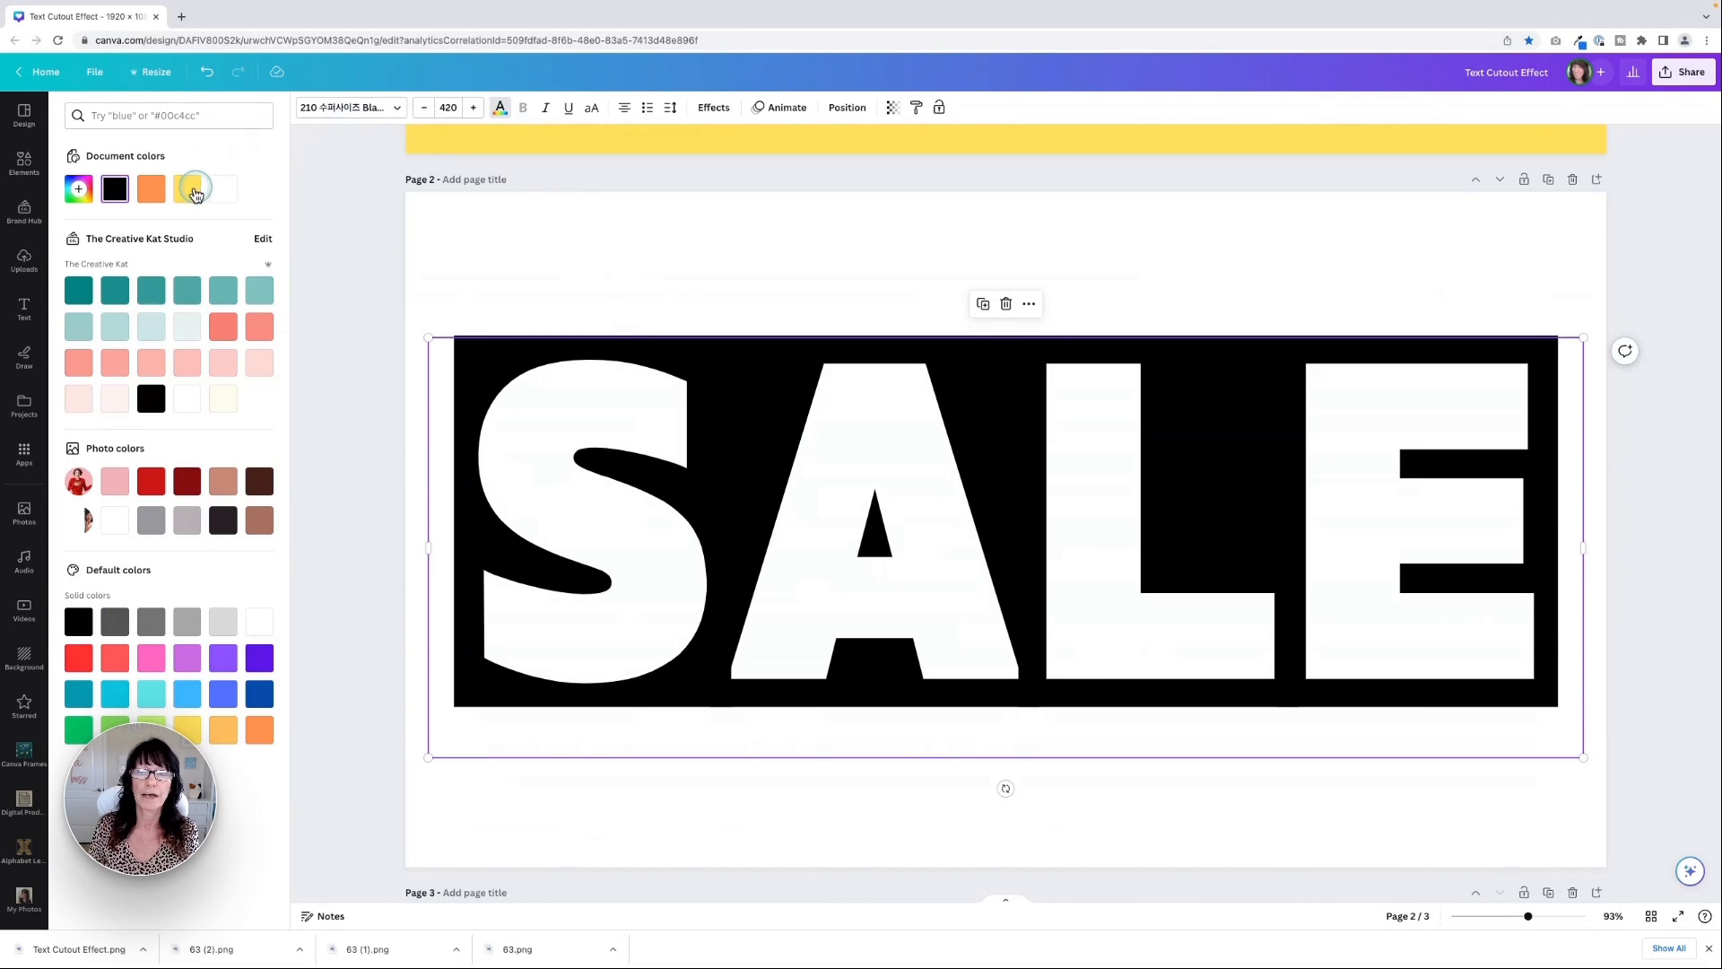
click(188, 191)
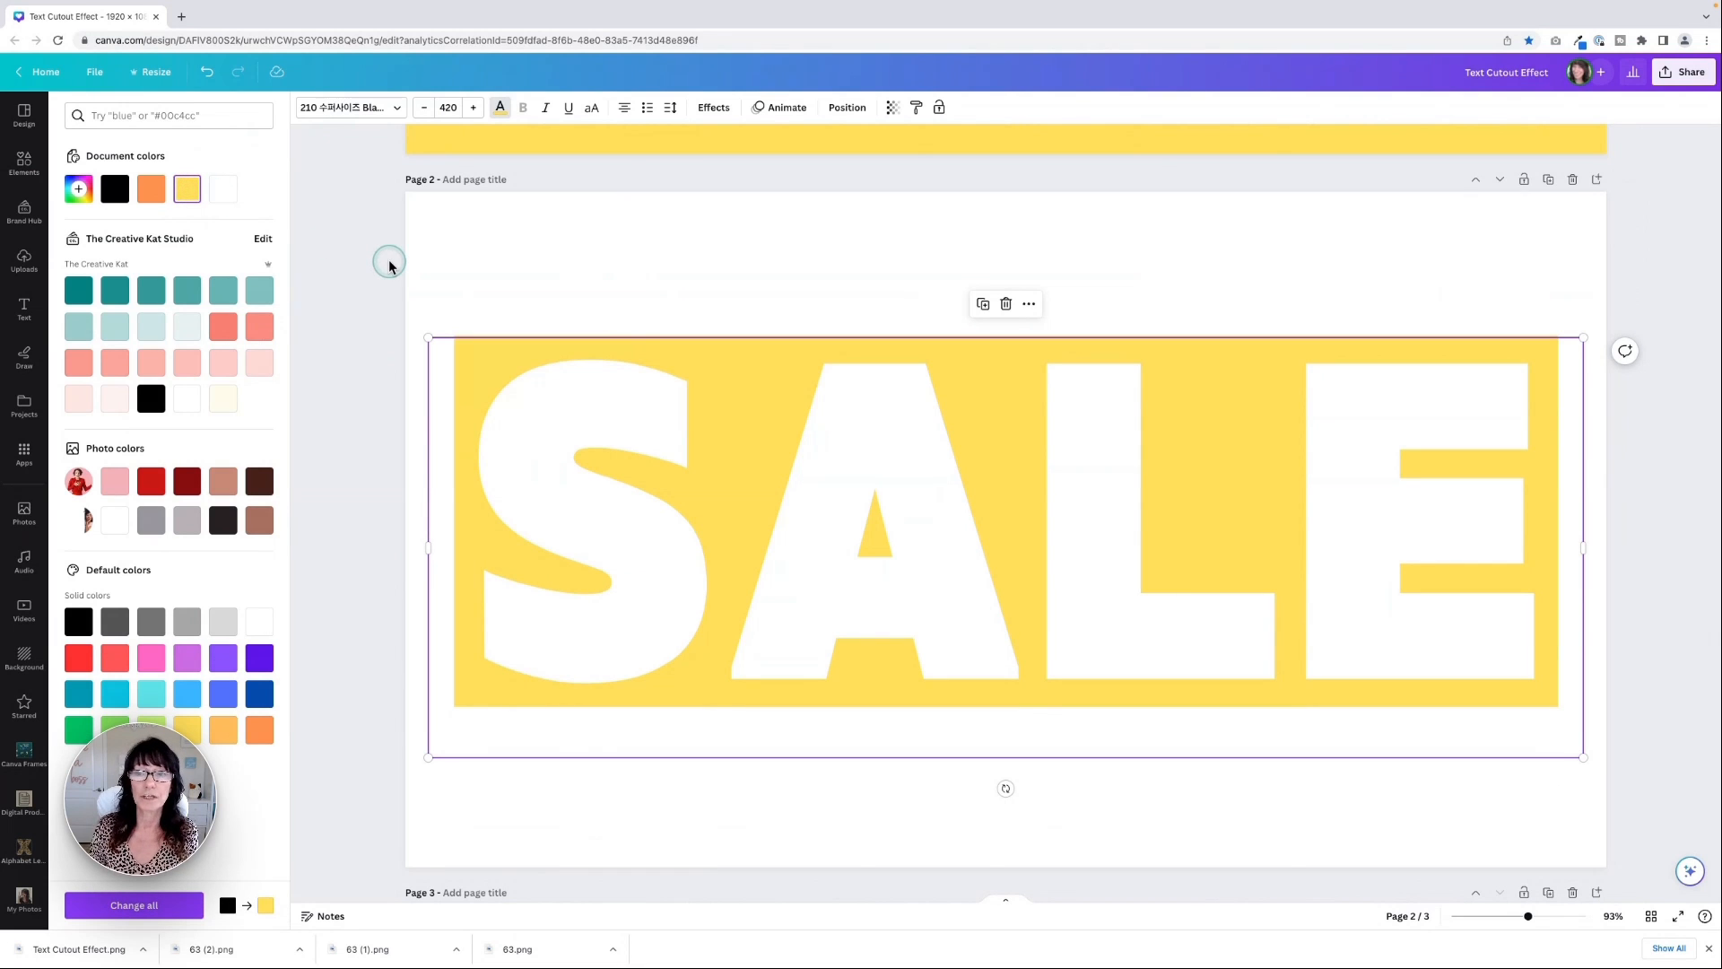
Set the background of page 2 to the document's orange
click(411, 239)
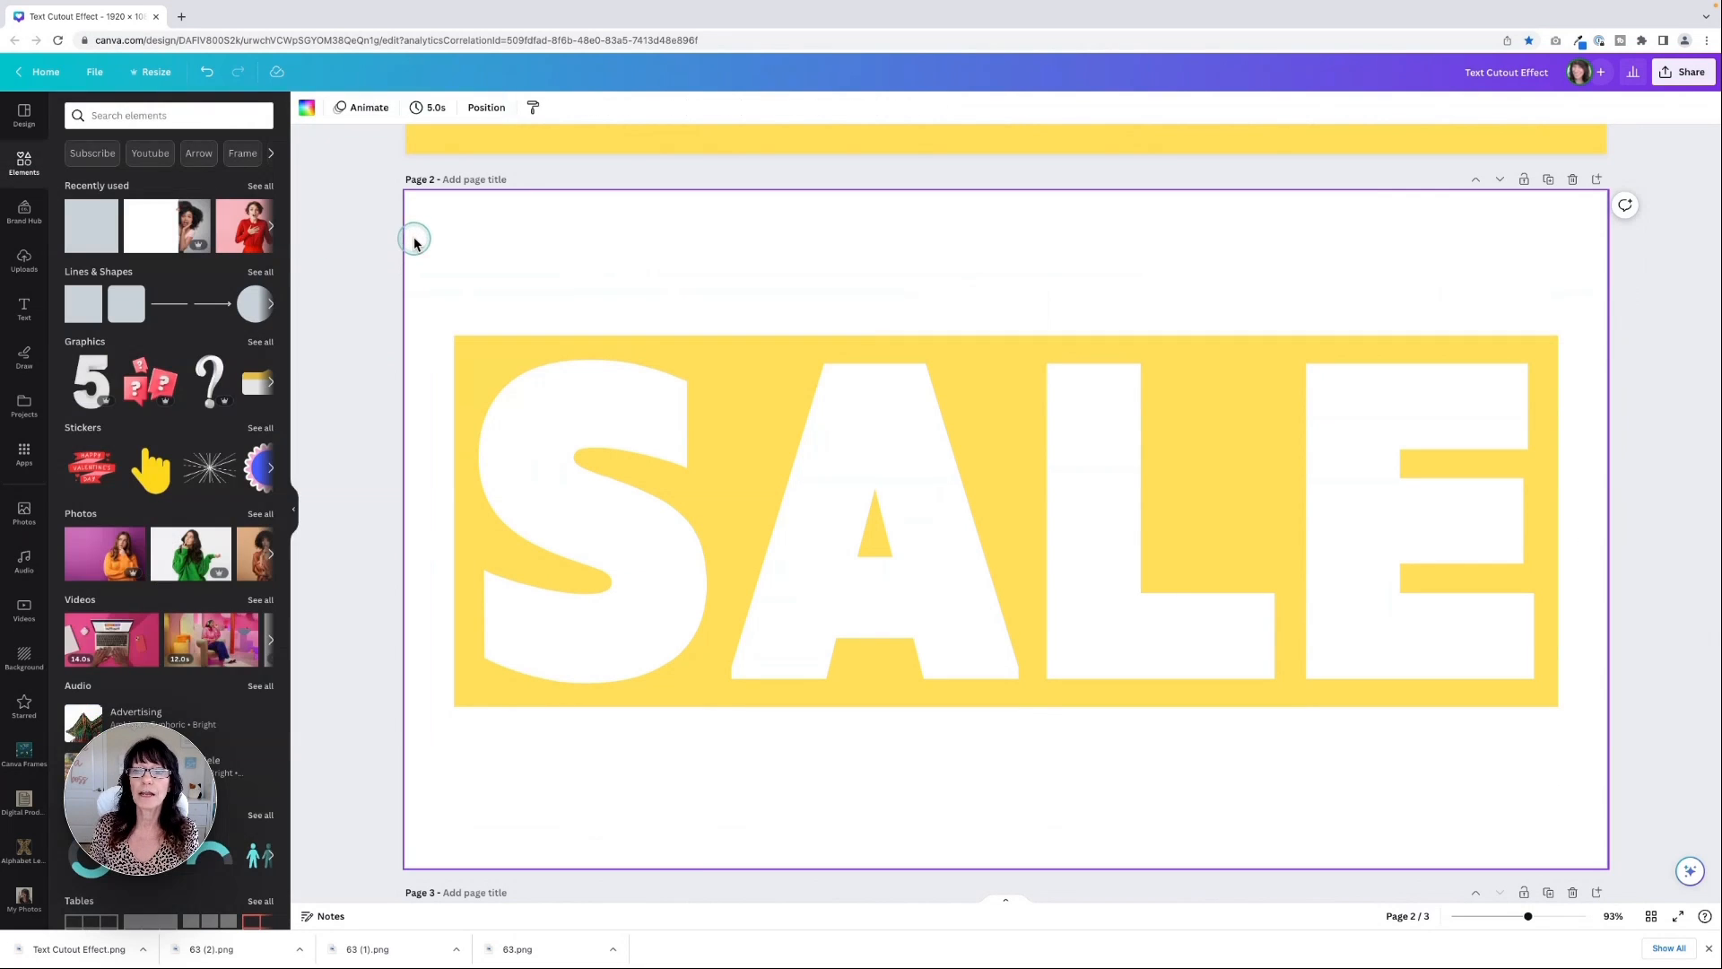
click(307, 107)
click(152, 188)
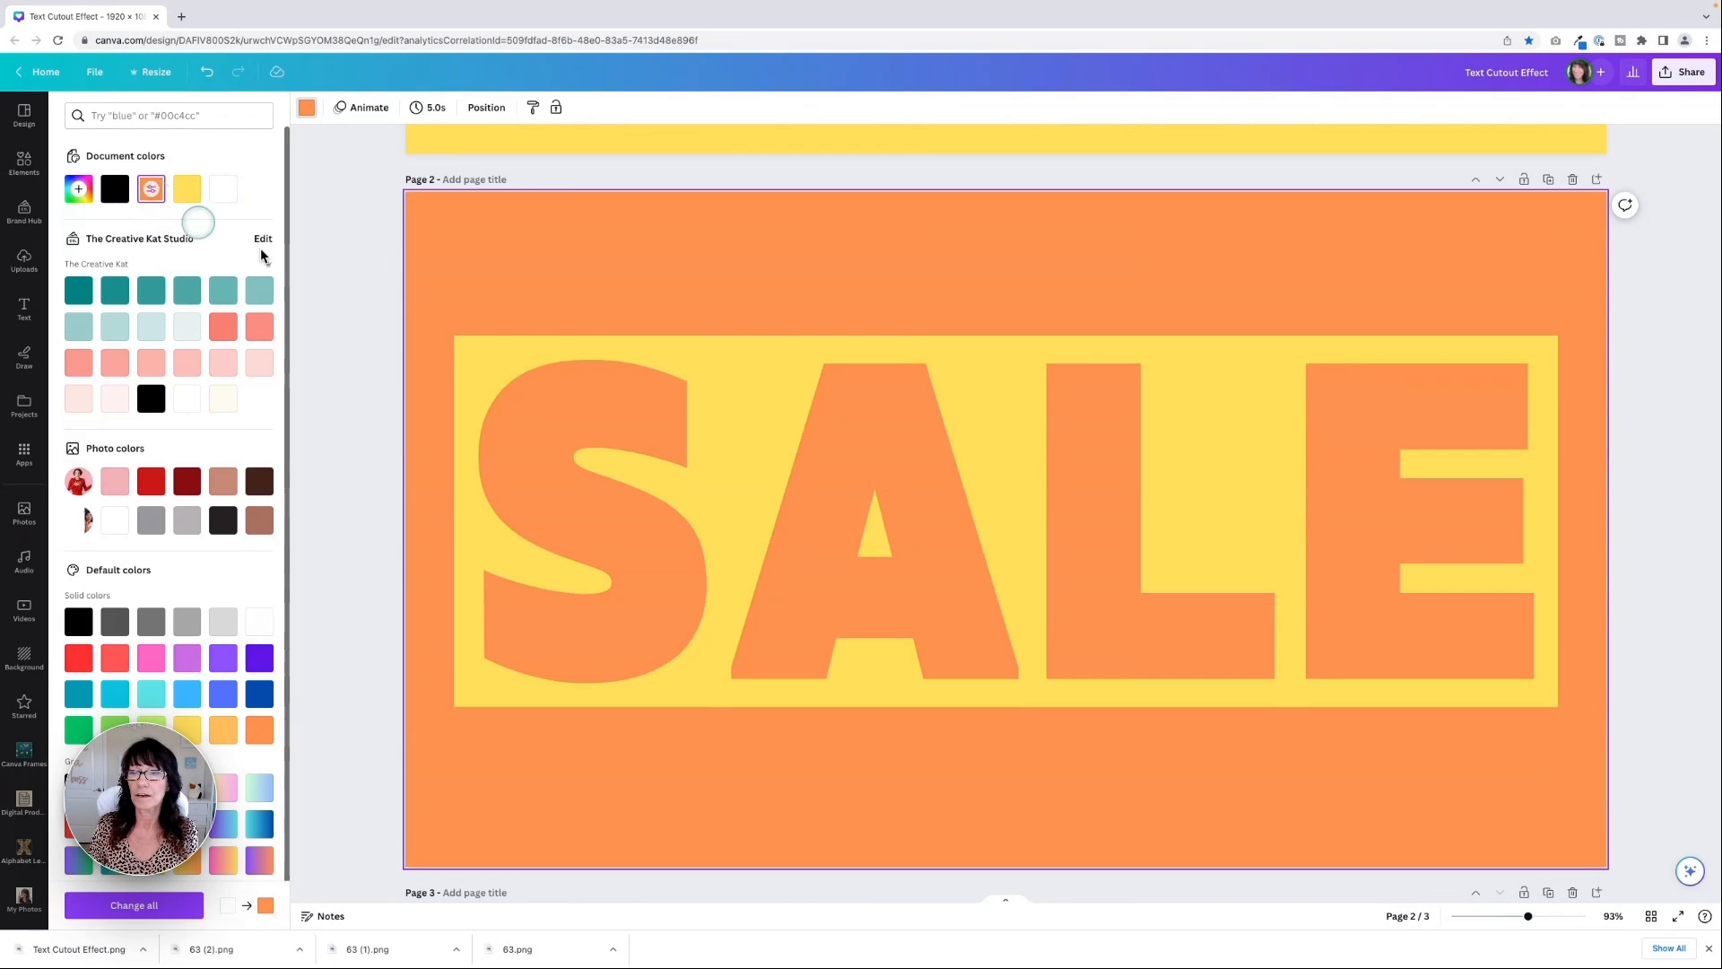
click(373, 287)
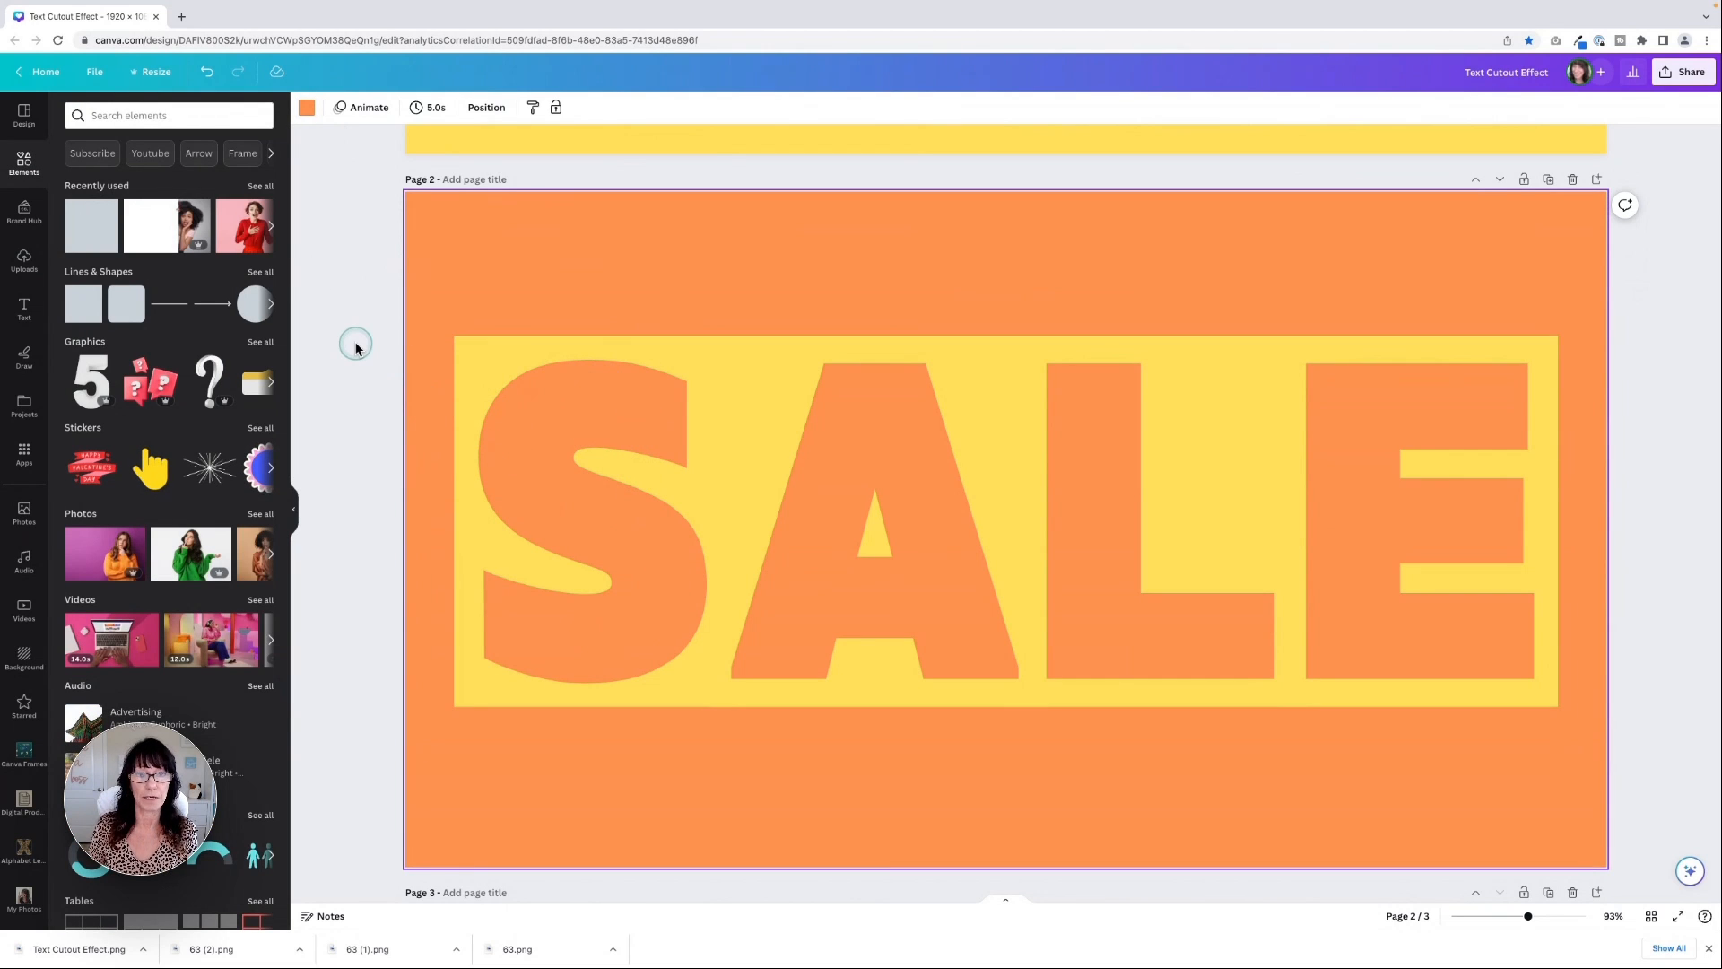
Apply a Shadow effect to the SALE text in black, with transparency 60 and blur 24
click(747, 397)
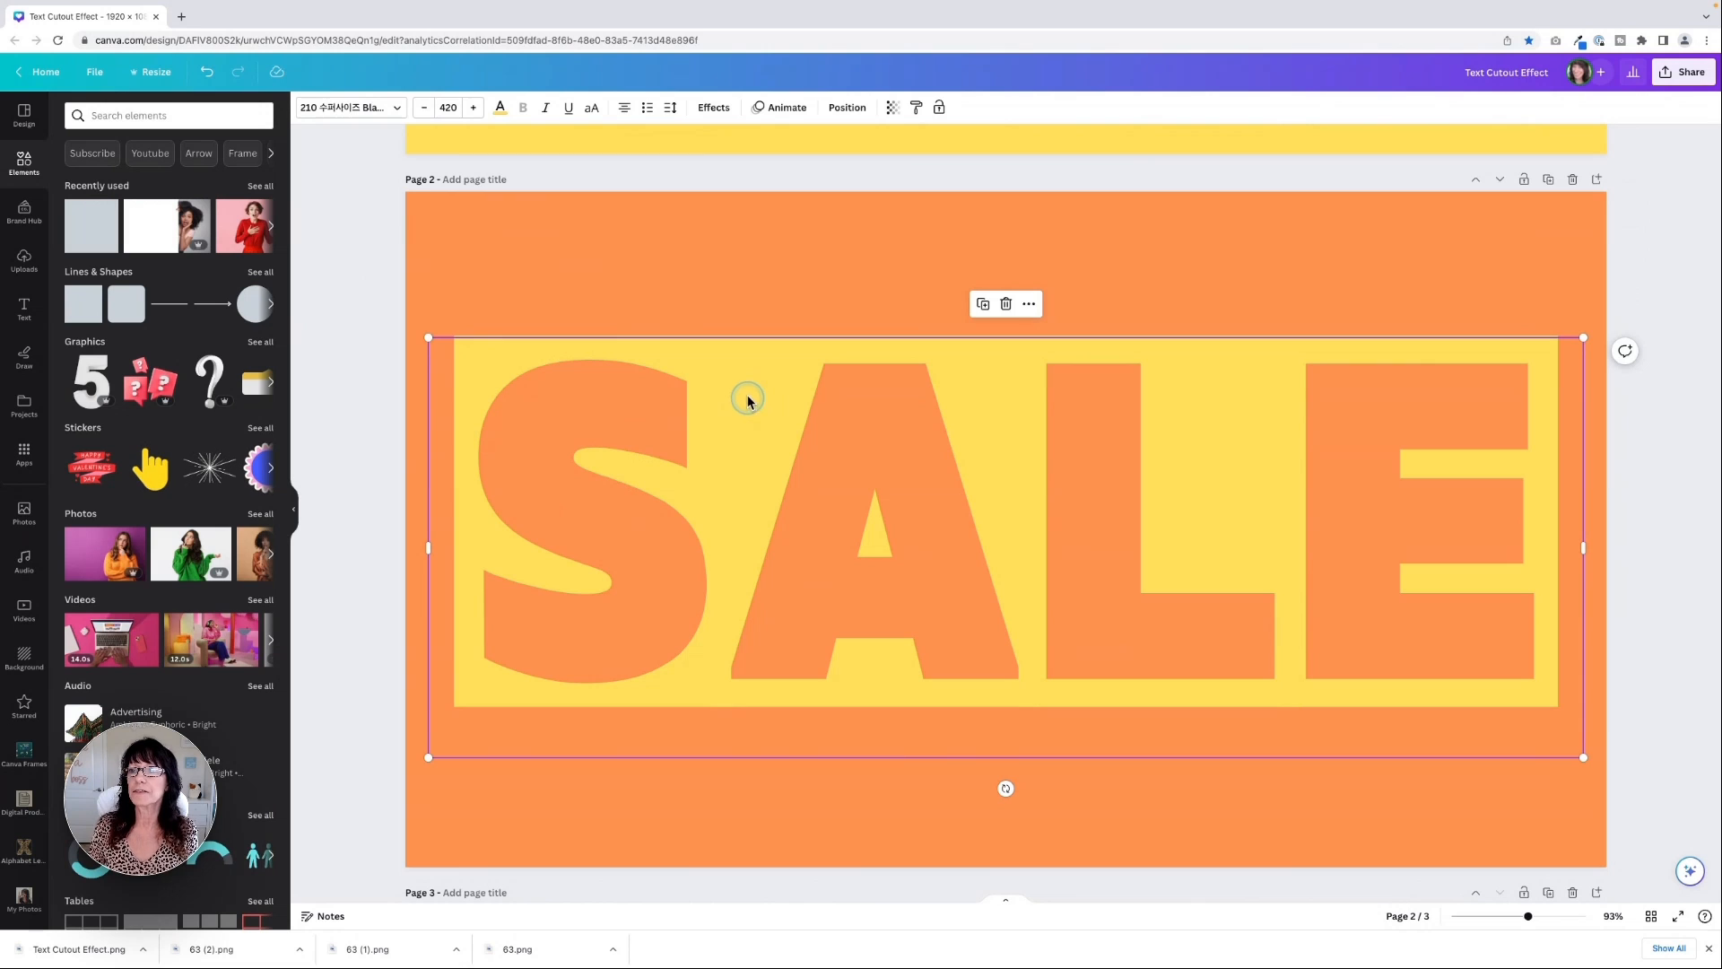
click(706, 113)
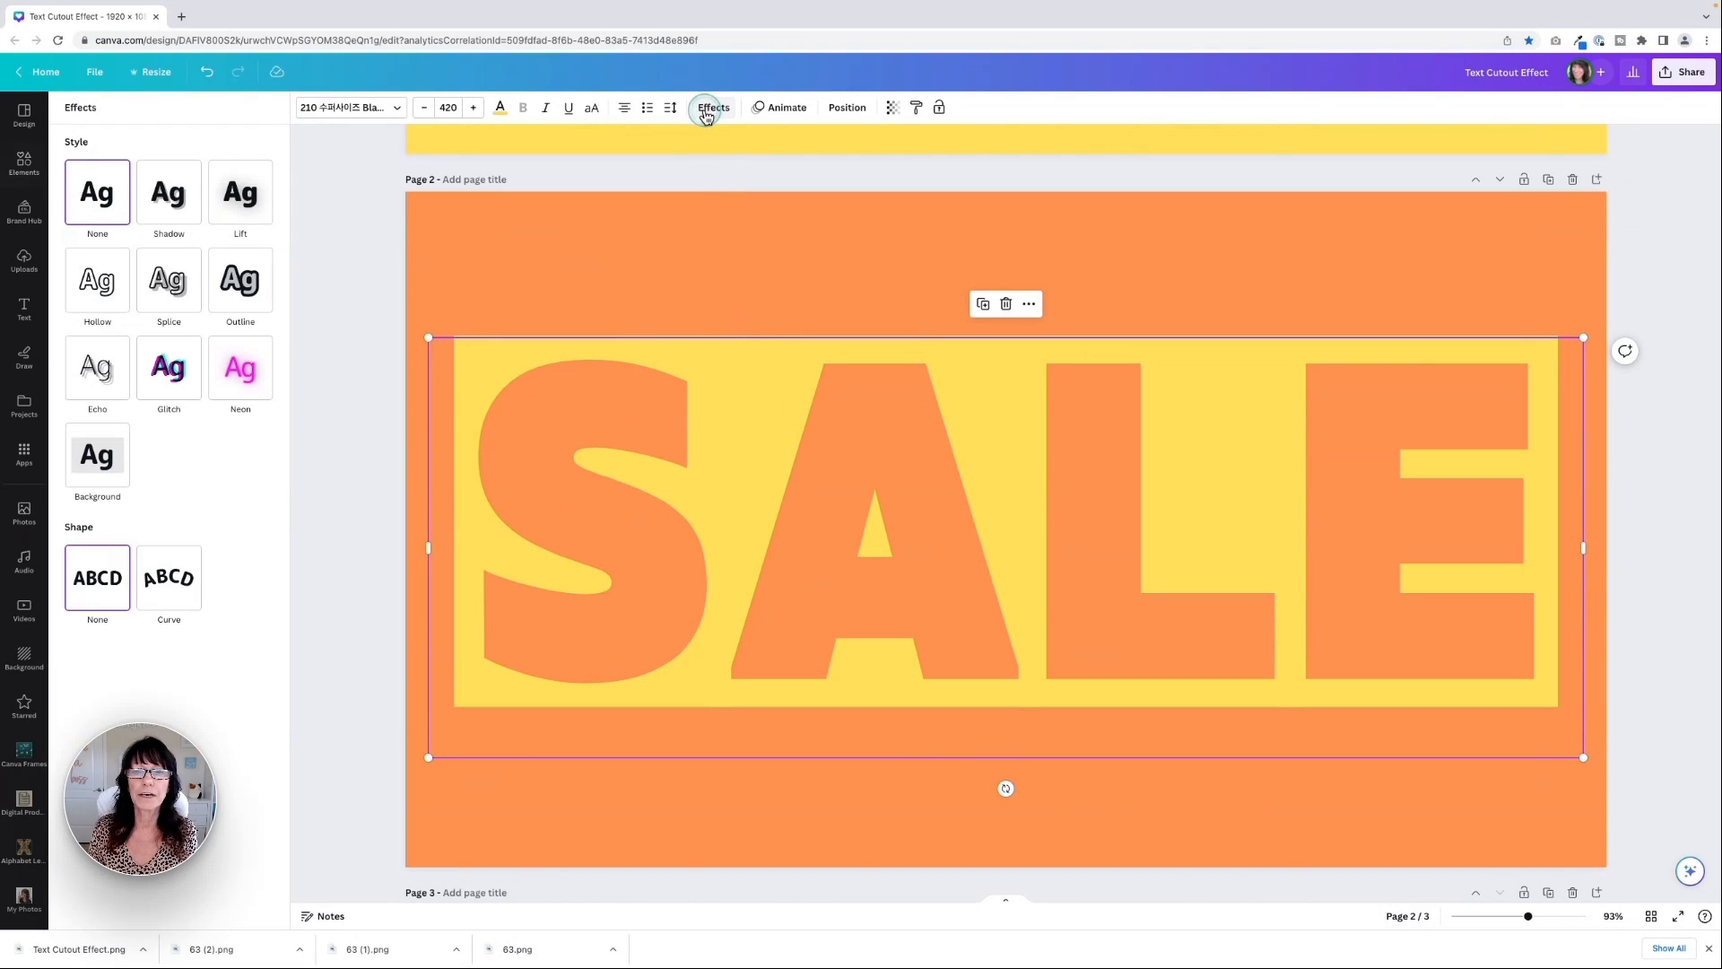
click(180, 209)
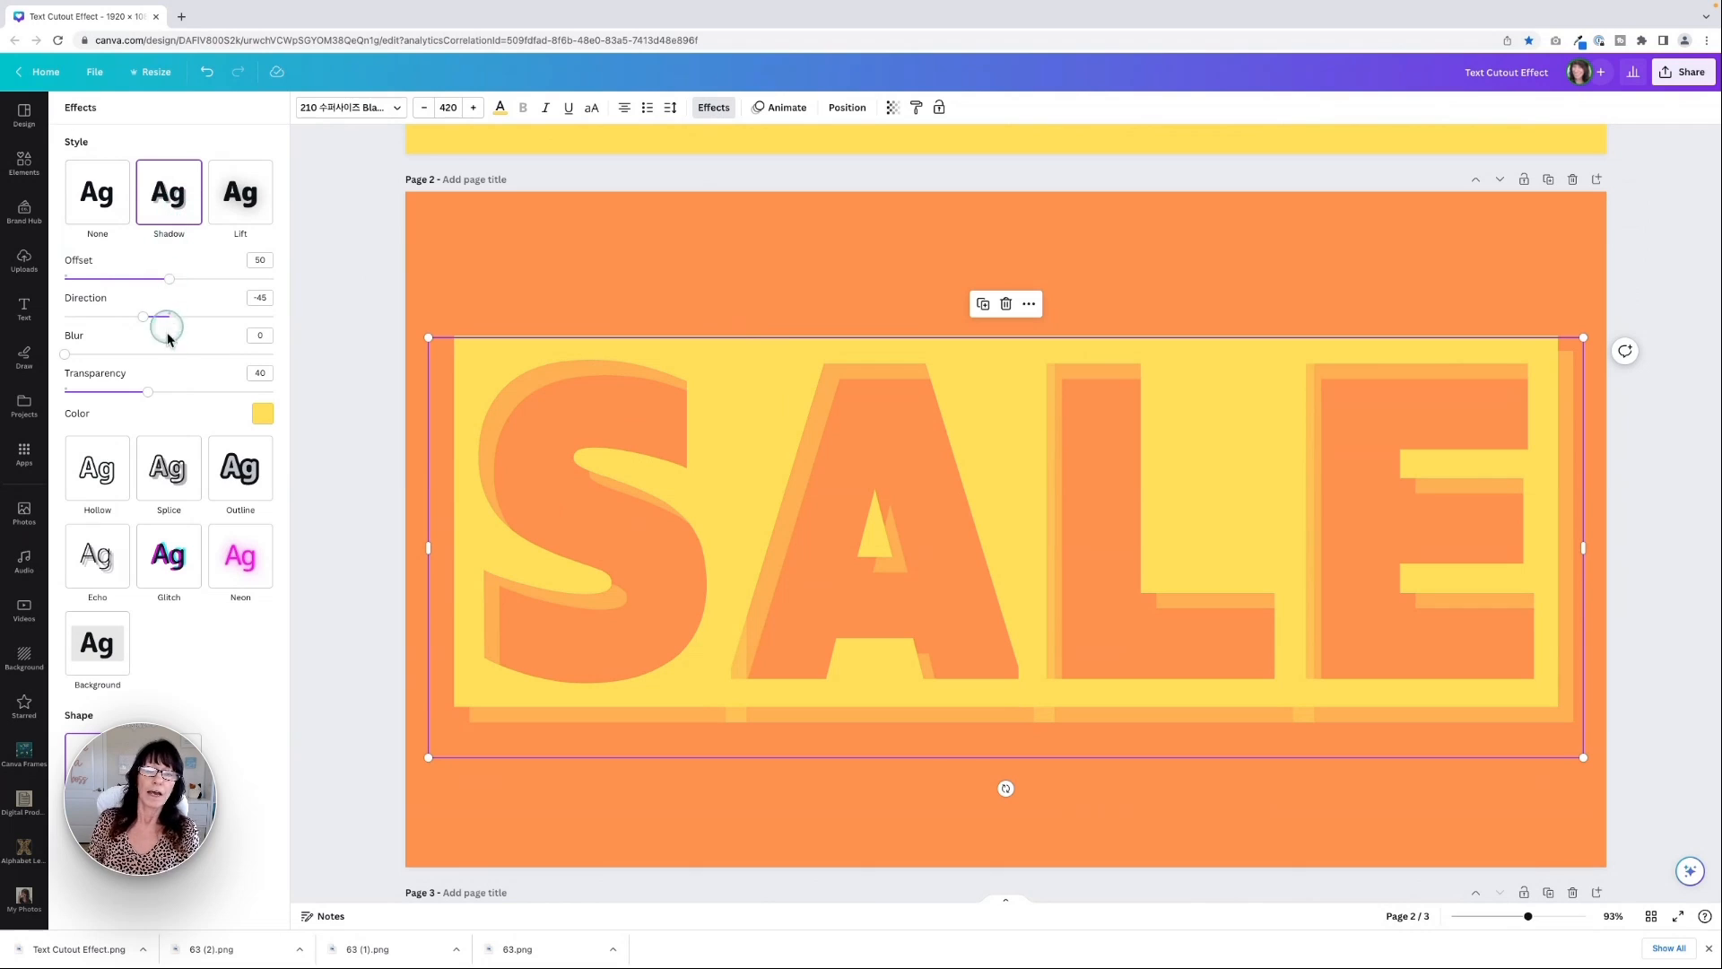
click(262, 414)
click(120, 484)
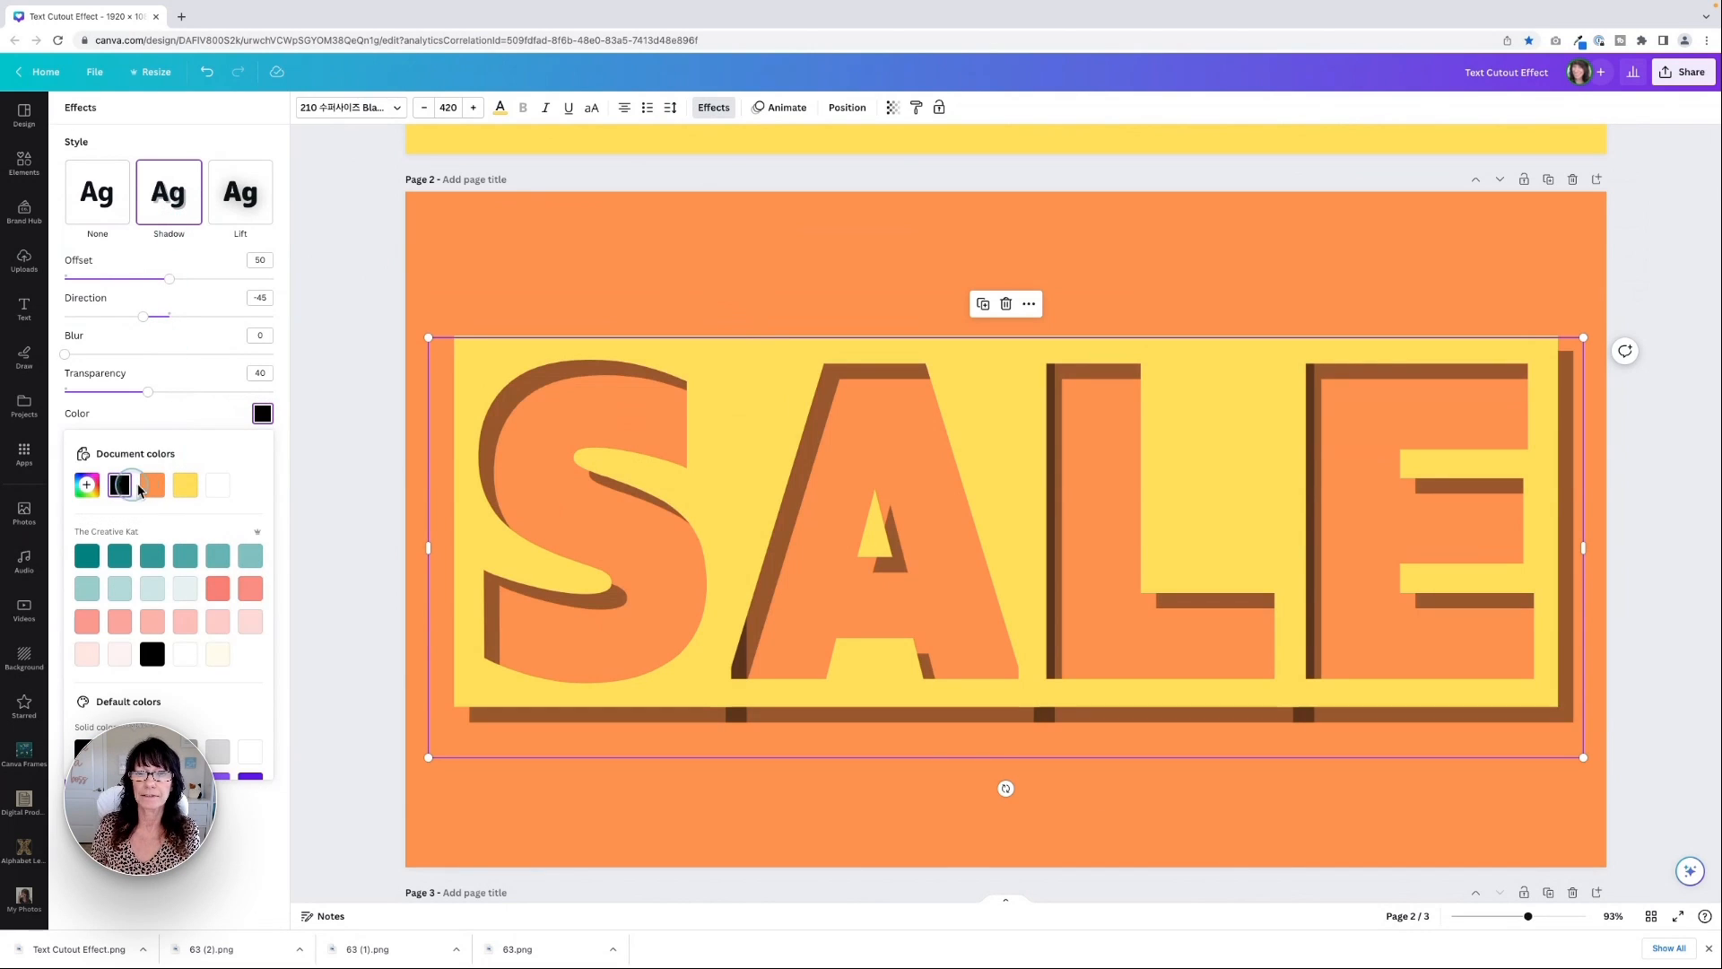
drag(151, 395, 182, 394)
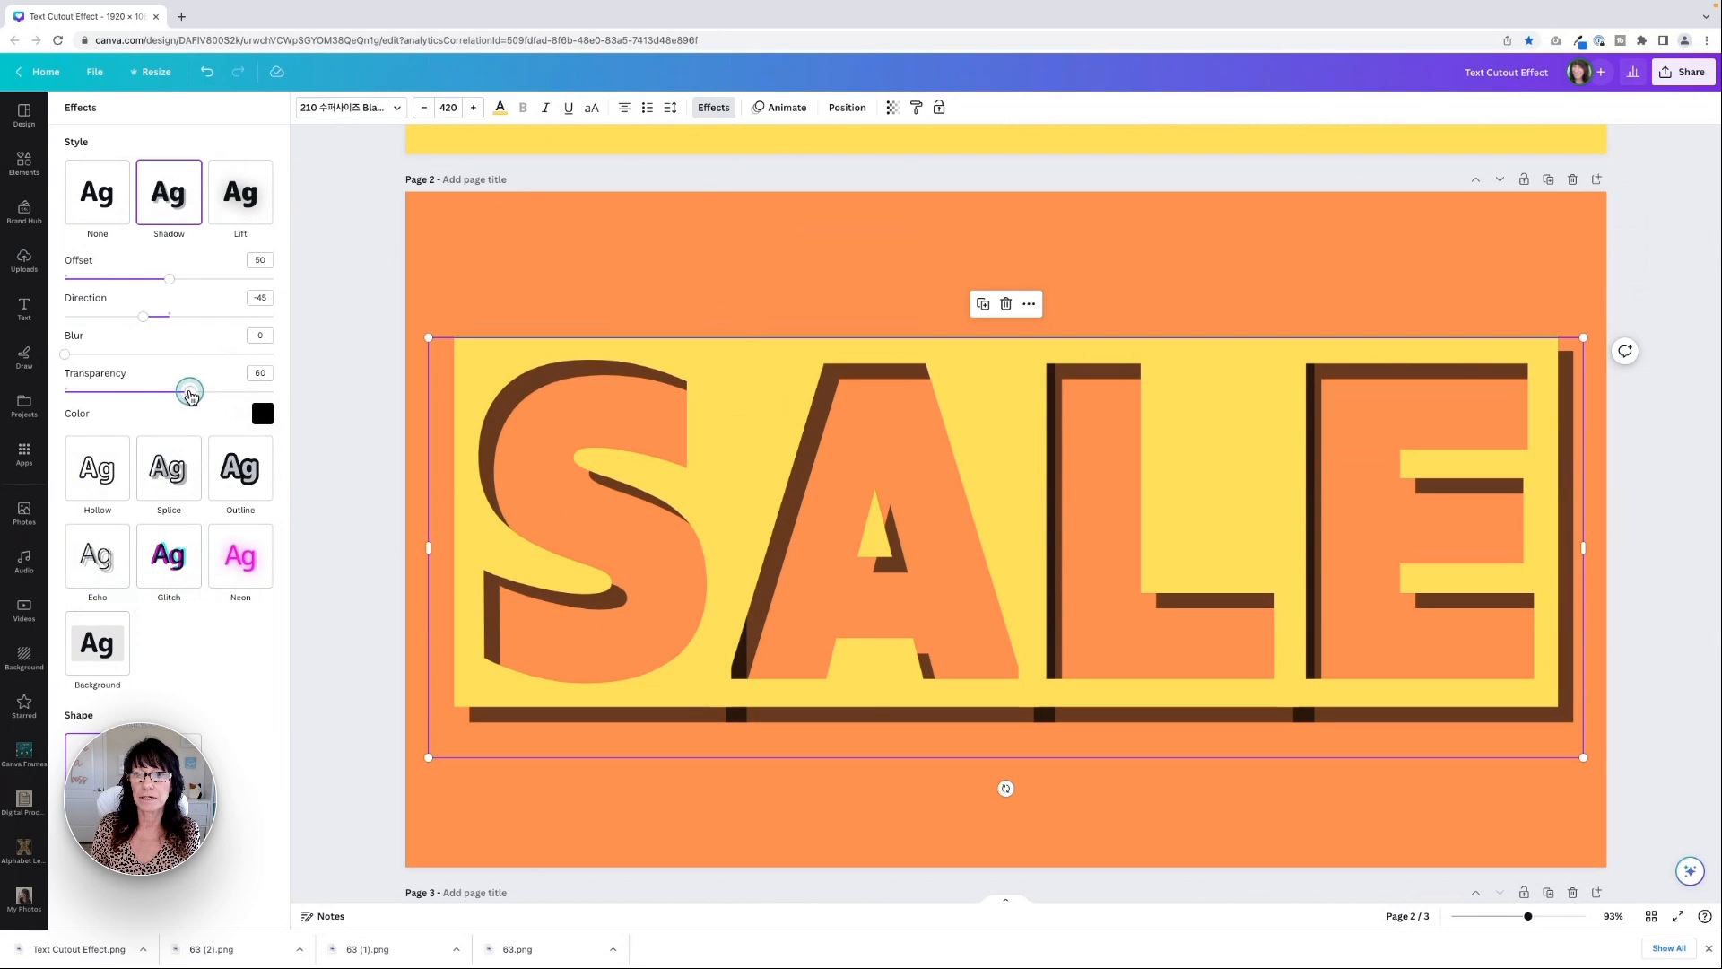
drag(66, 354, 109, 360)
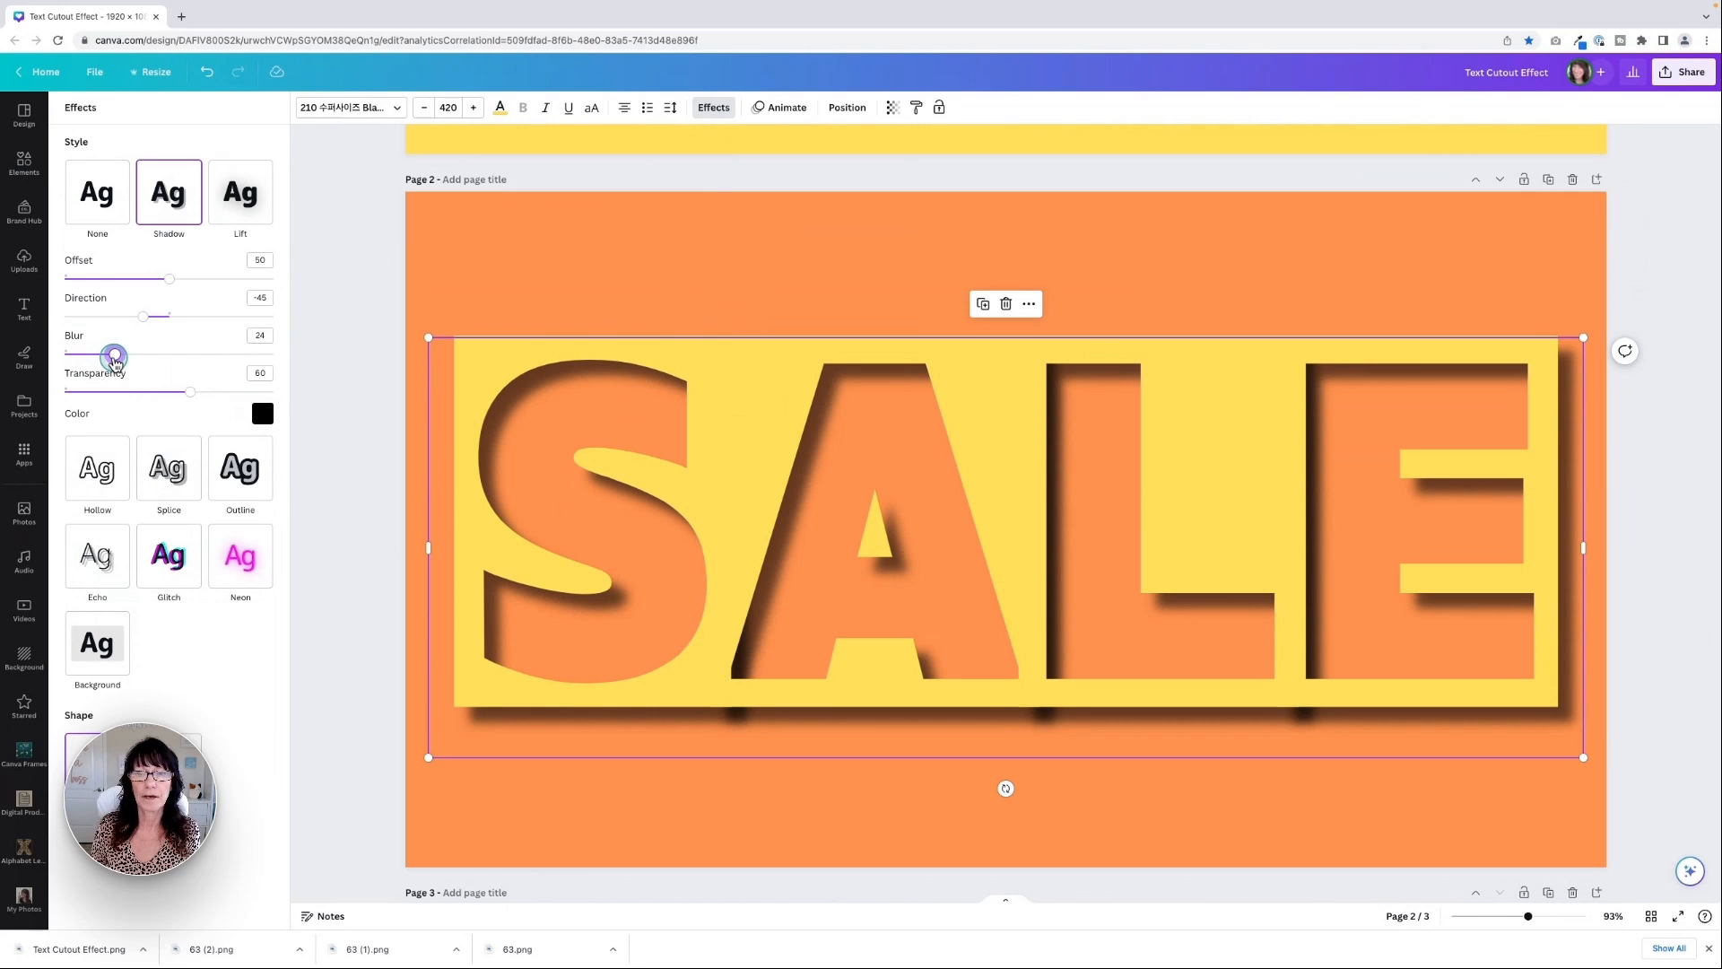
drag(115, 359, 115, 359)
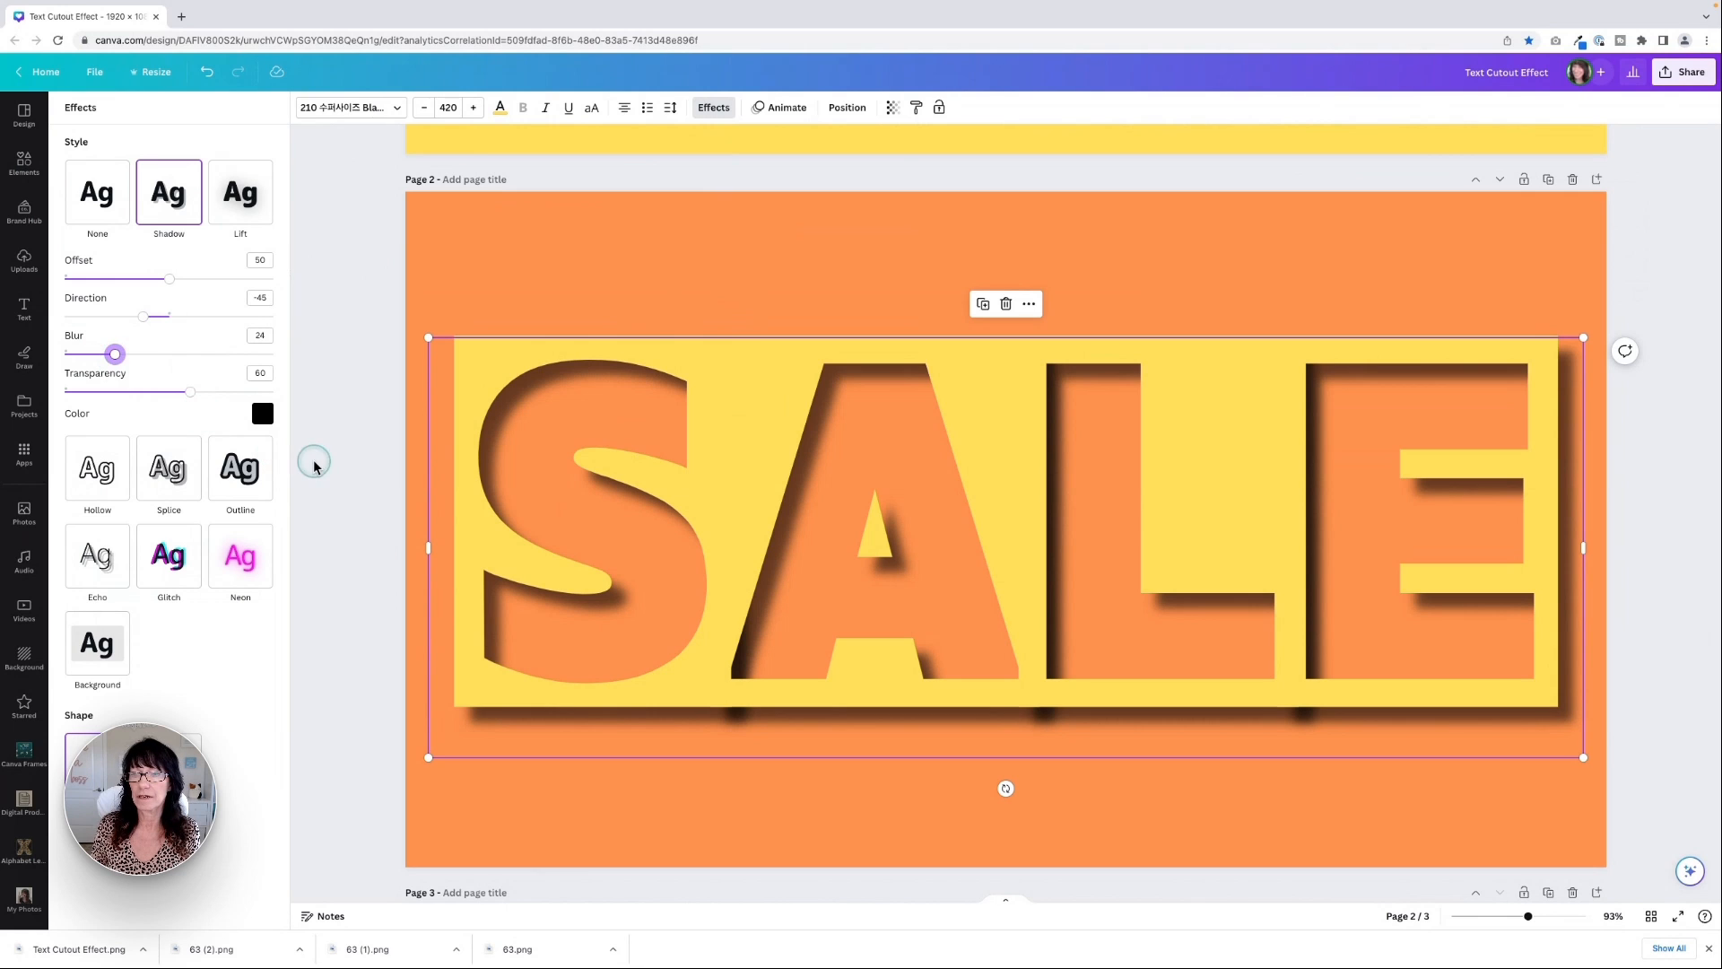
click(366, 462)
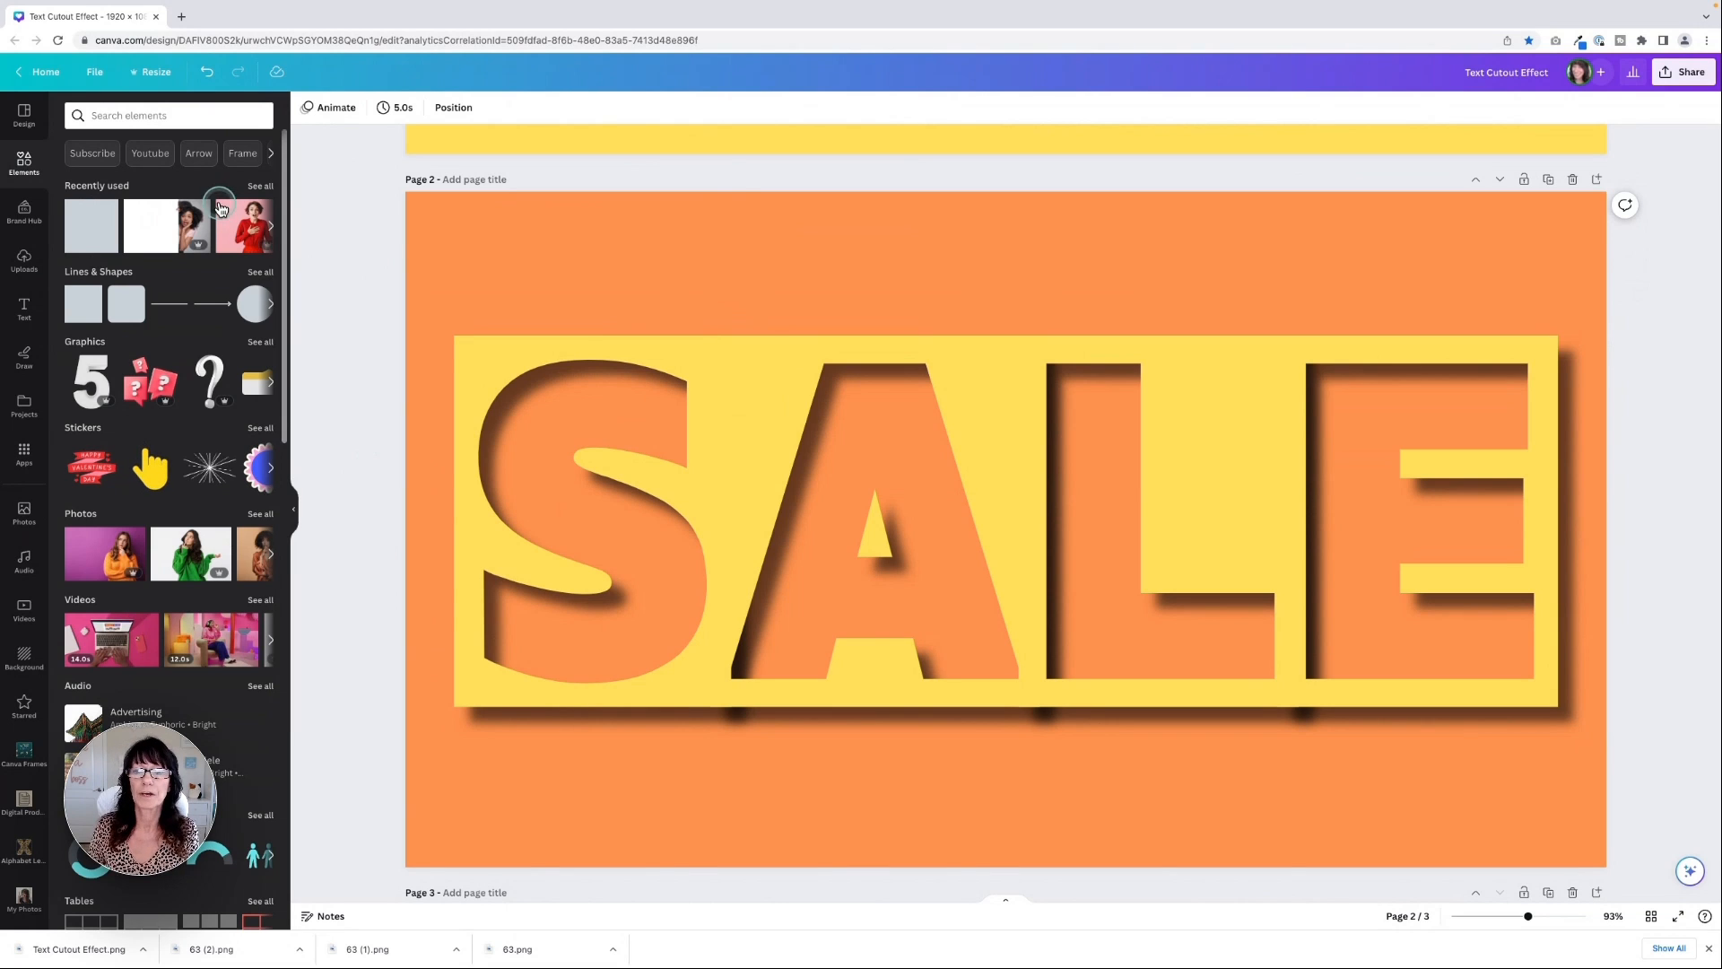
Add the recently used photo of the woman in red to page 2 and remove its background
click(243, 235)
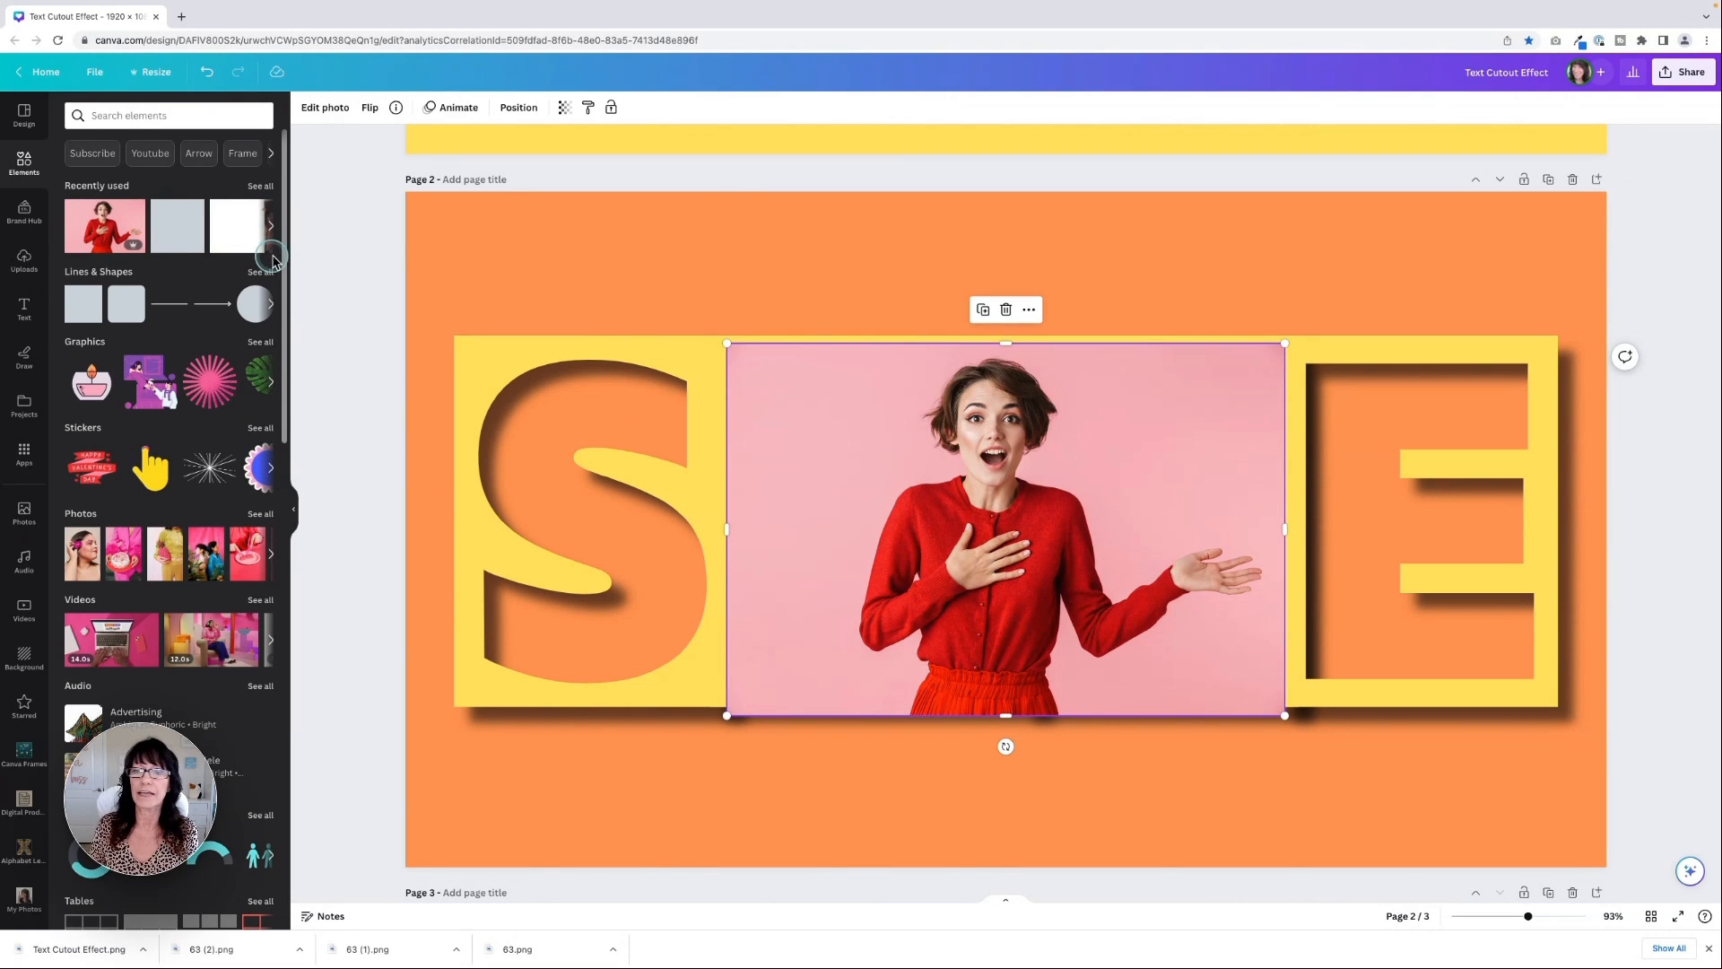
click(679, 445)
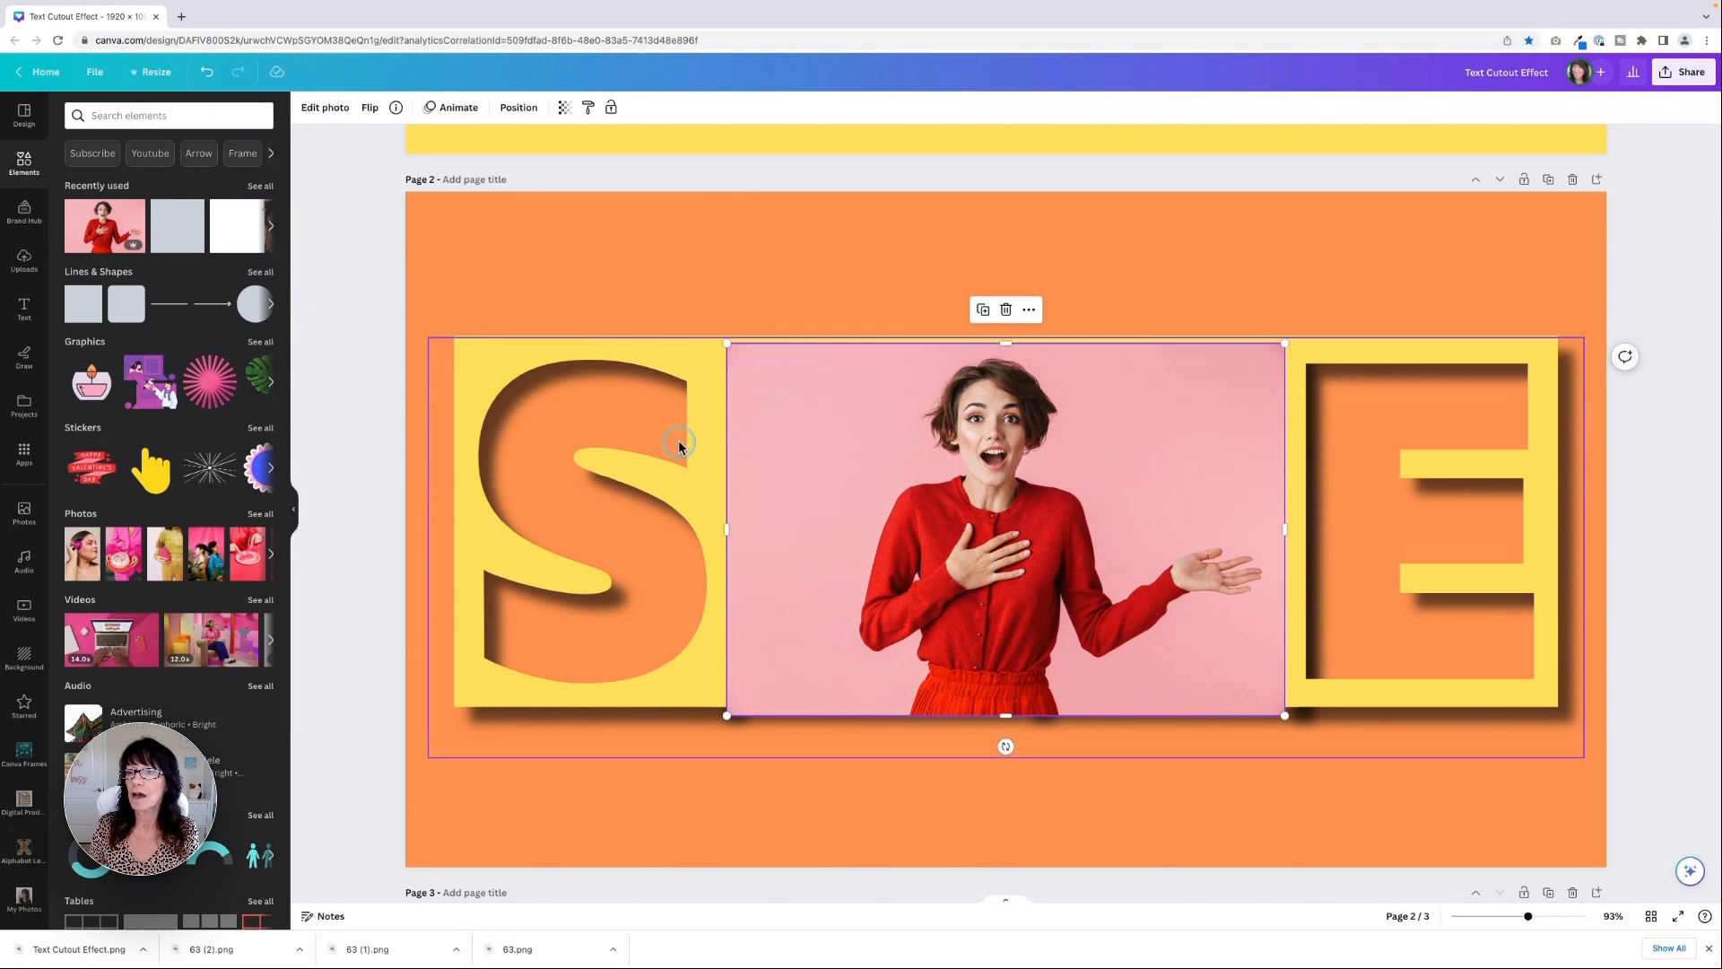
click(323, 109)
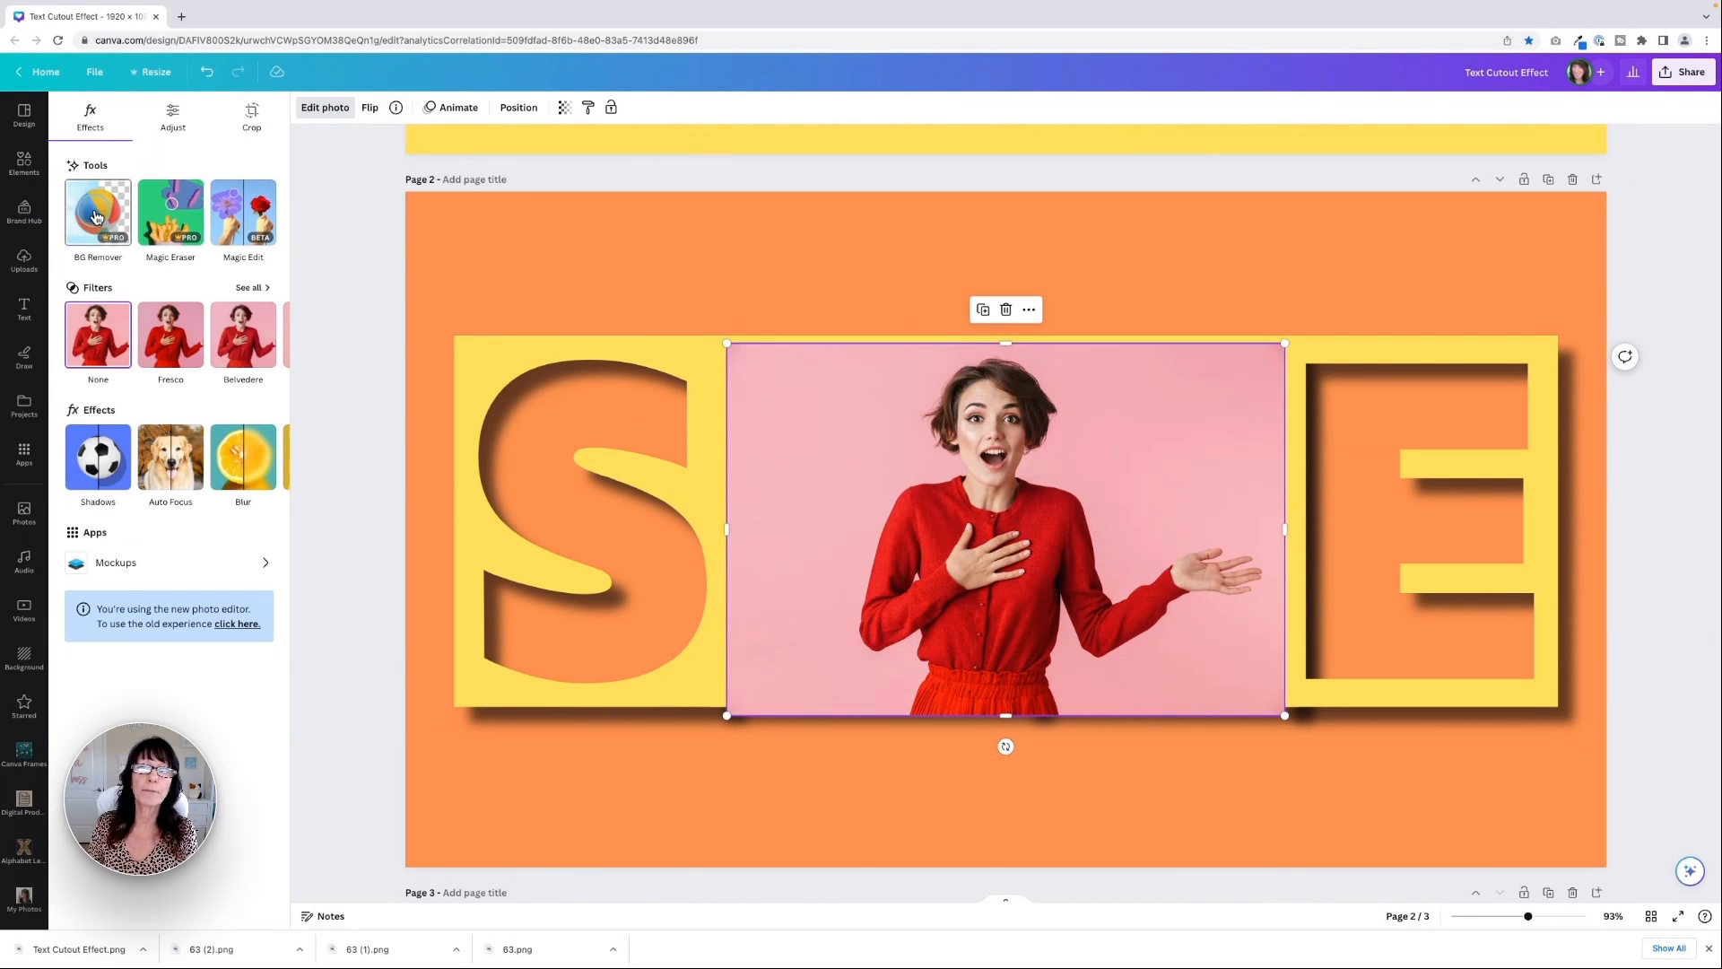
click(92, 213)
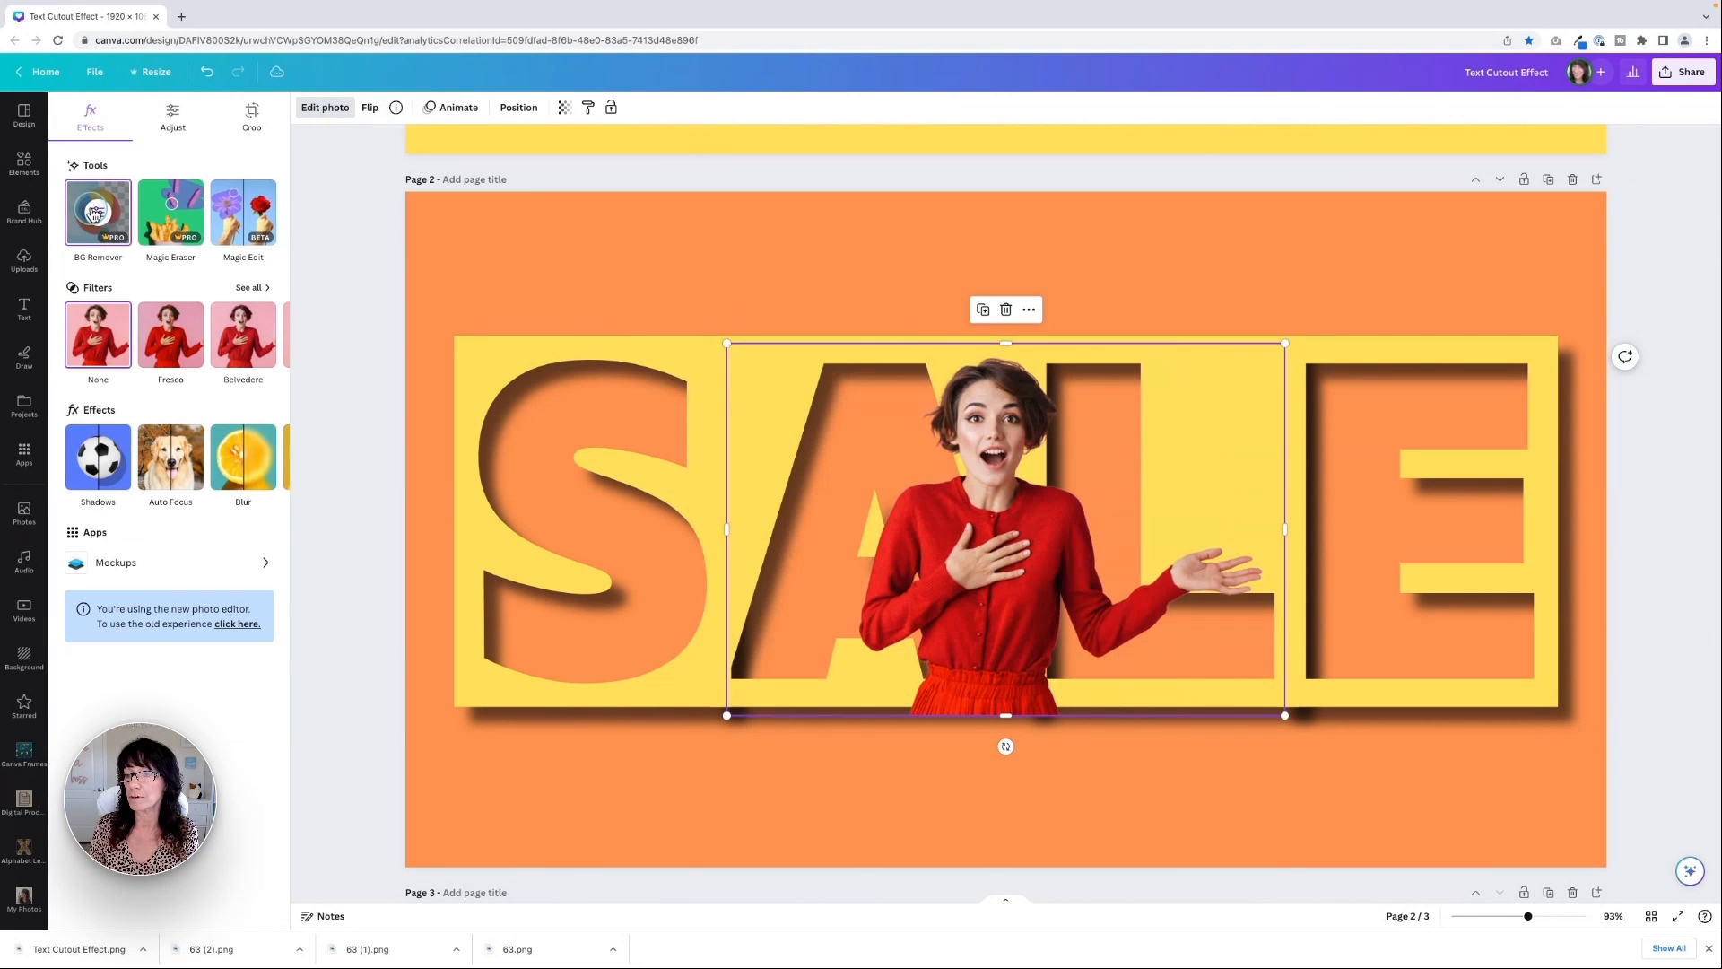
Crop the empty left side of the woman's photo and place her over the letter A, ending at its base
drag(729, 527, 838, 527)
drag(993, 601, 890, 567)
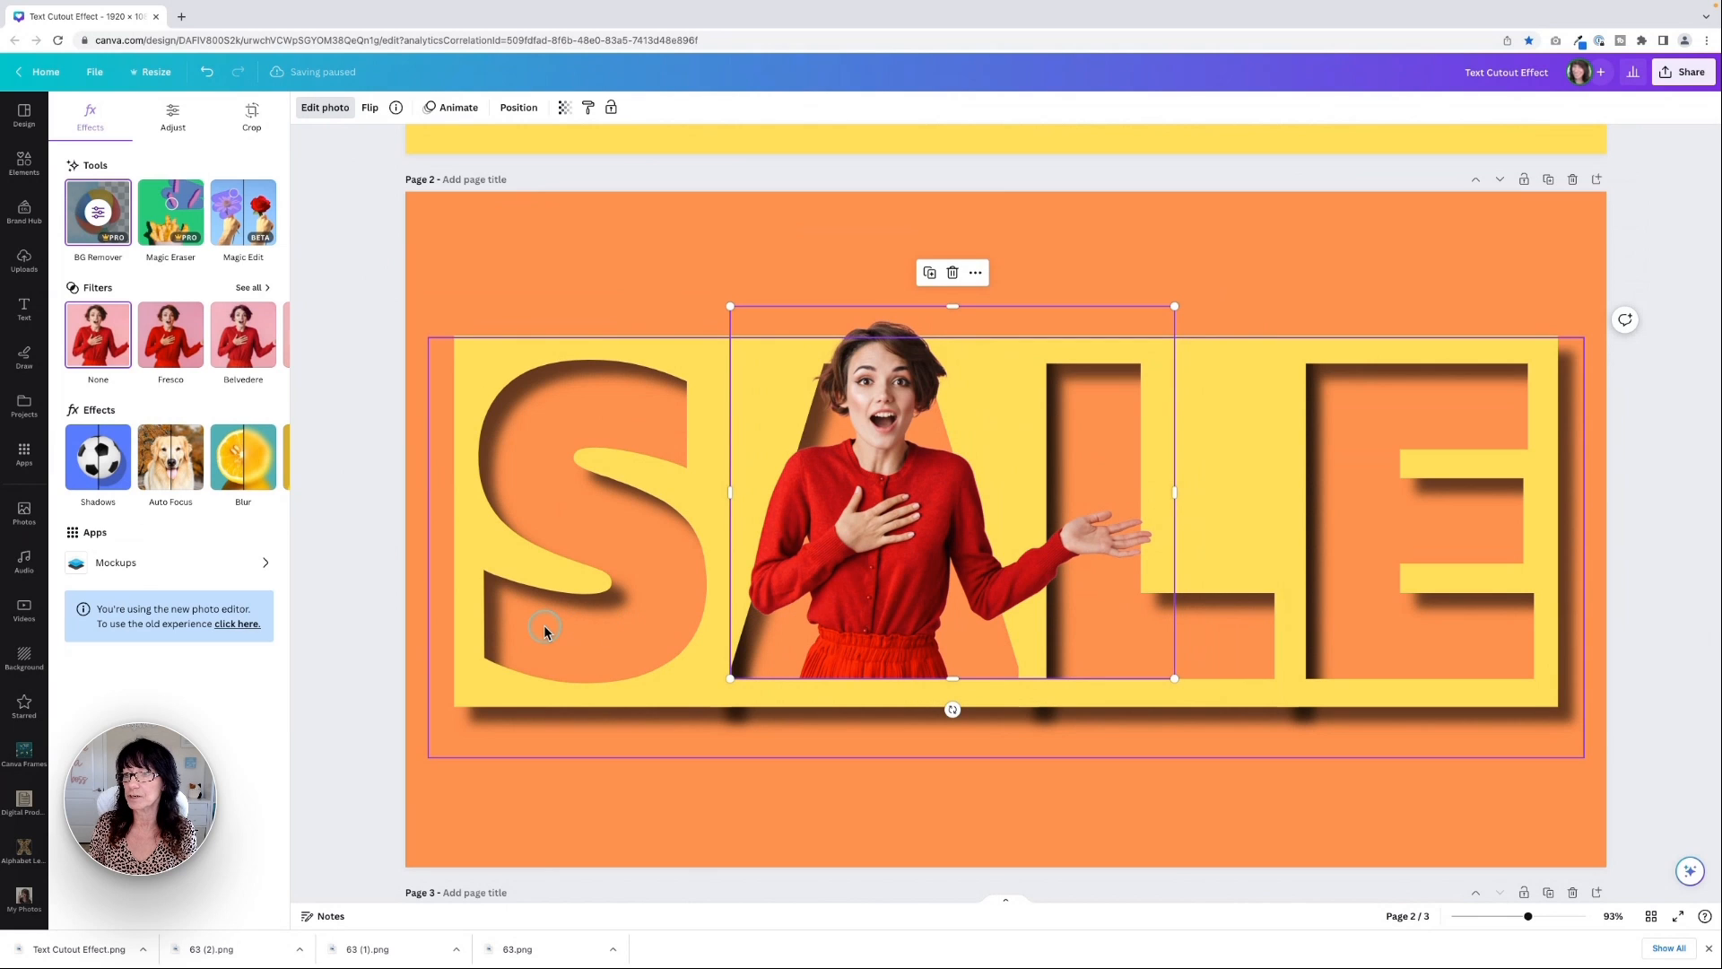
click(347, 482)
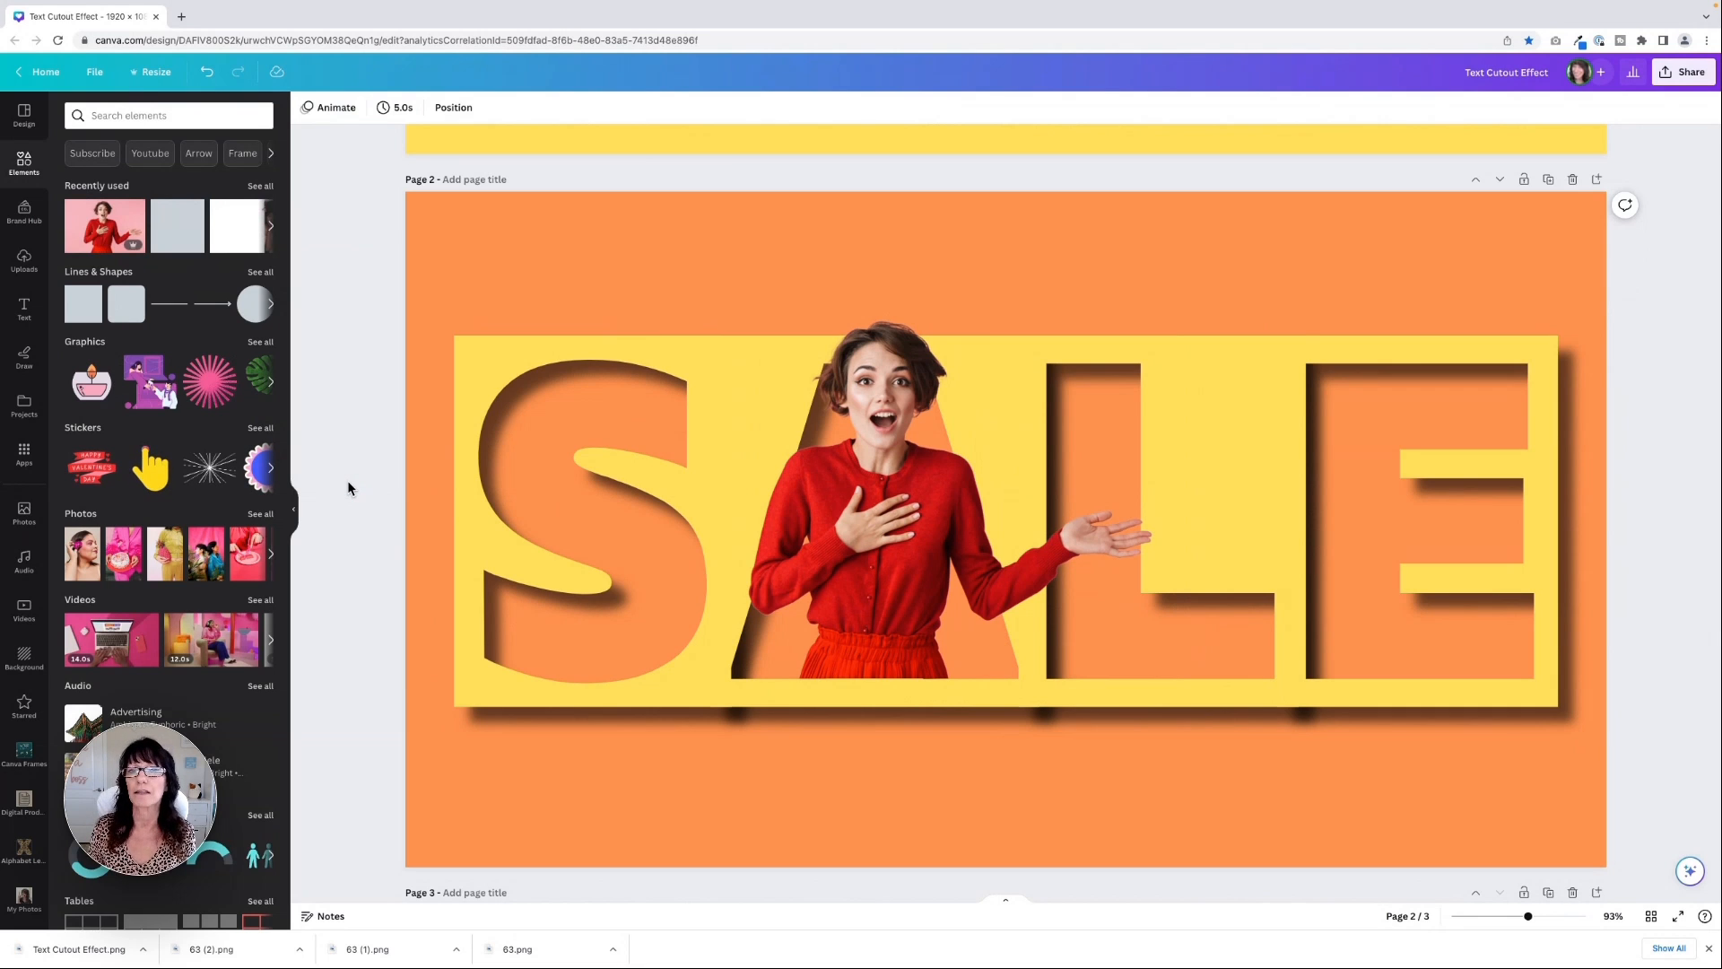
Make two copies of the woman's photo, placing one near the letter E and the other over the letter L
click(997, 664)
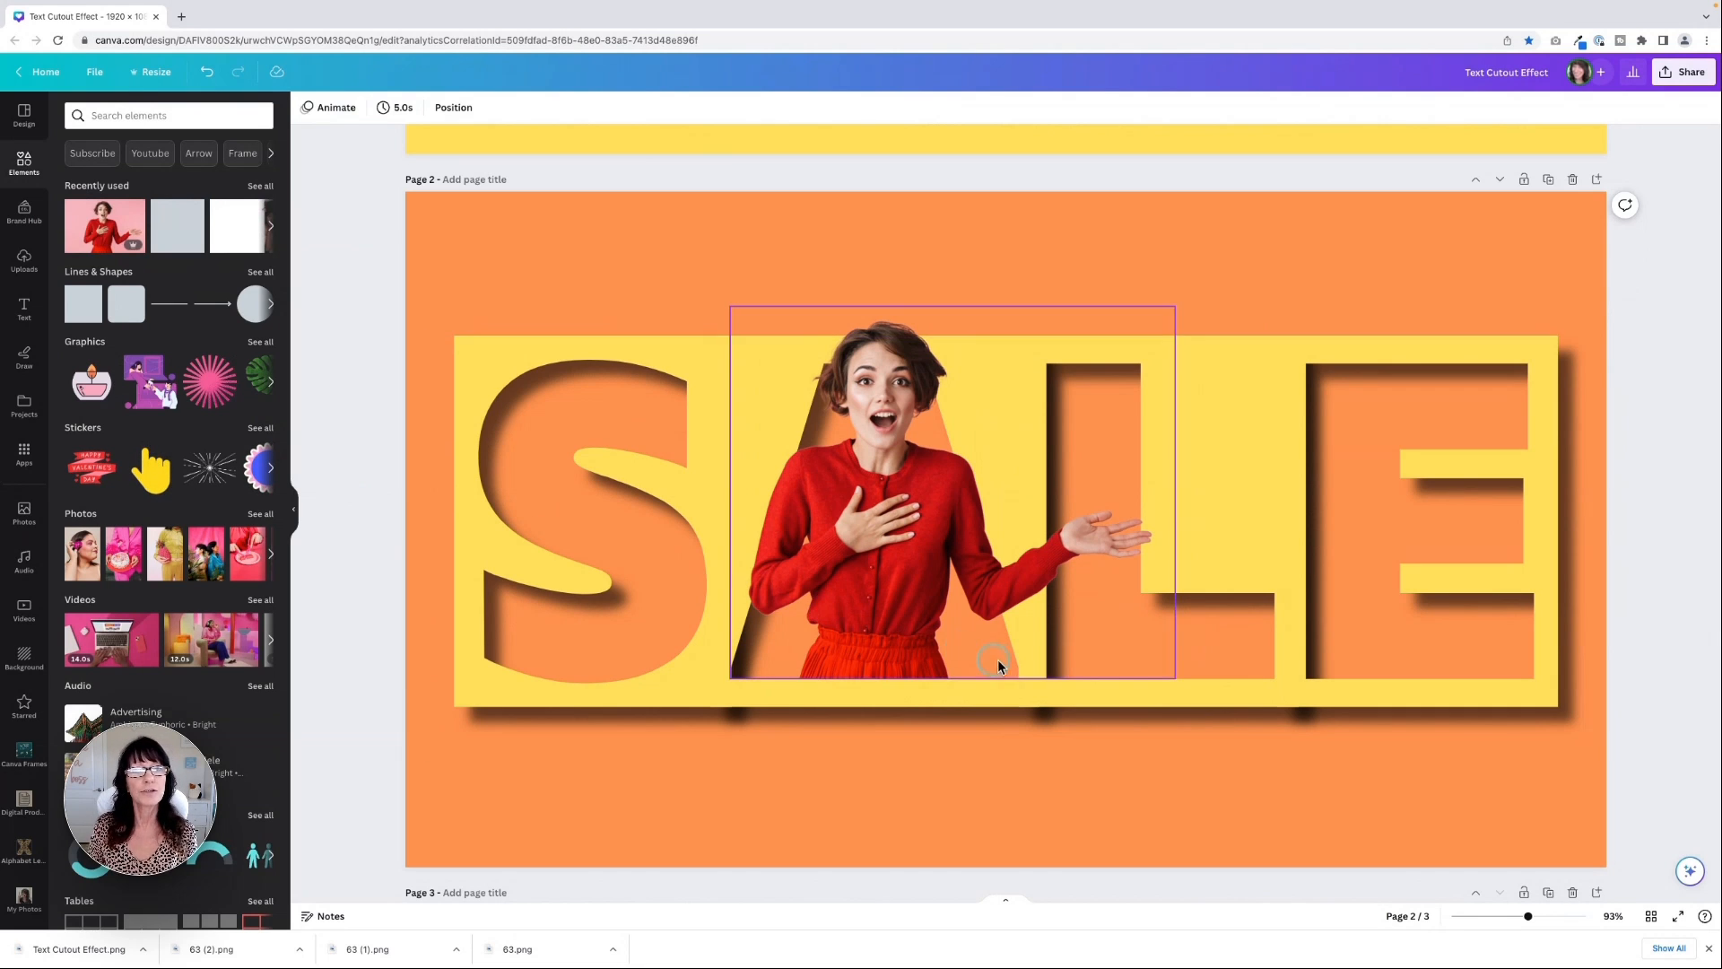
click(909, 536)
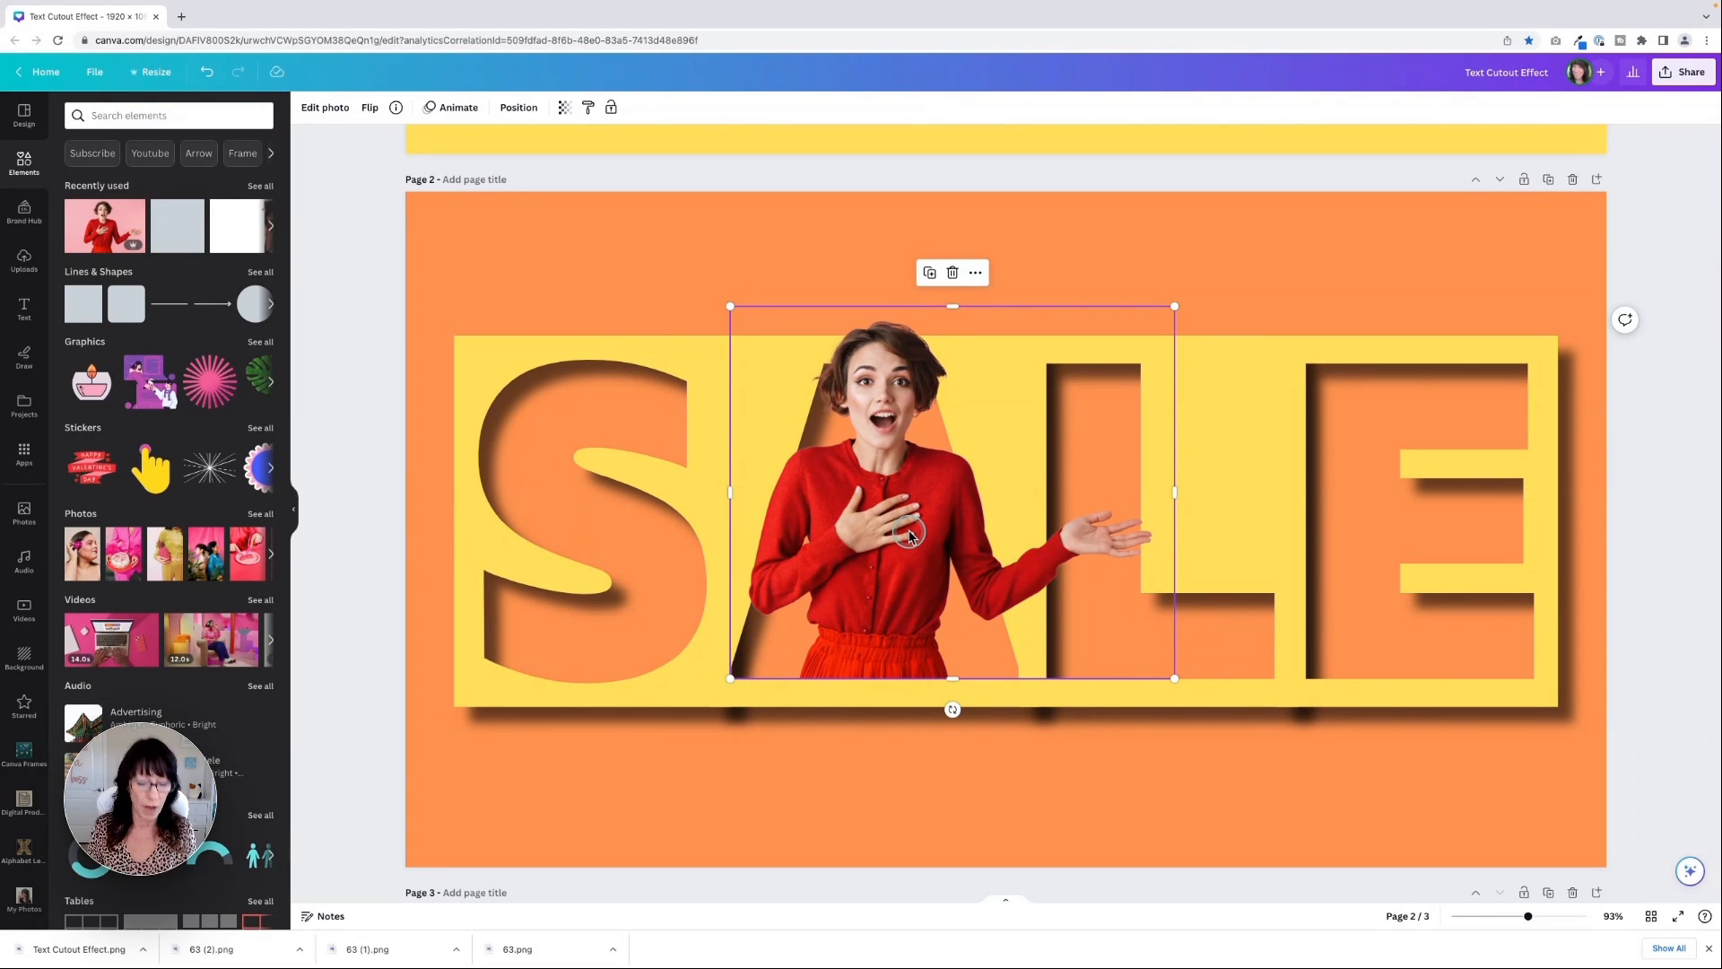
key(super+d)
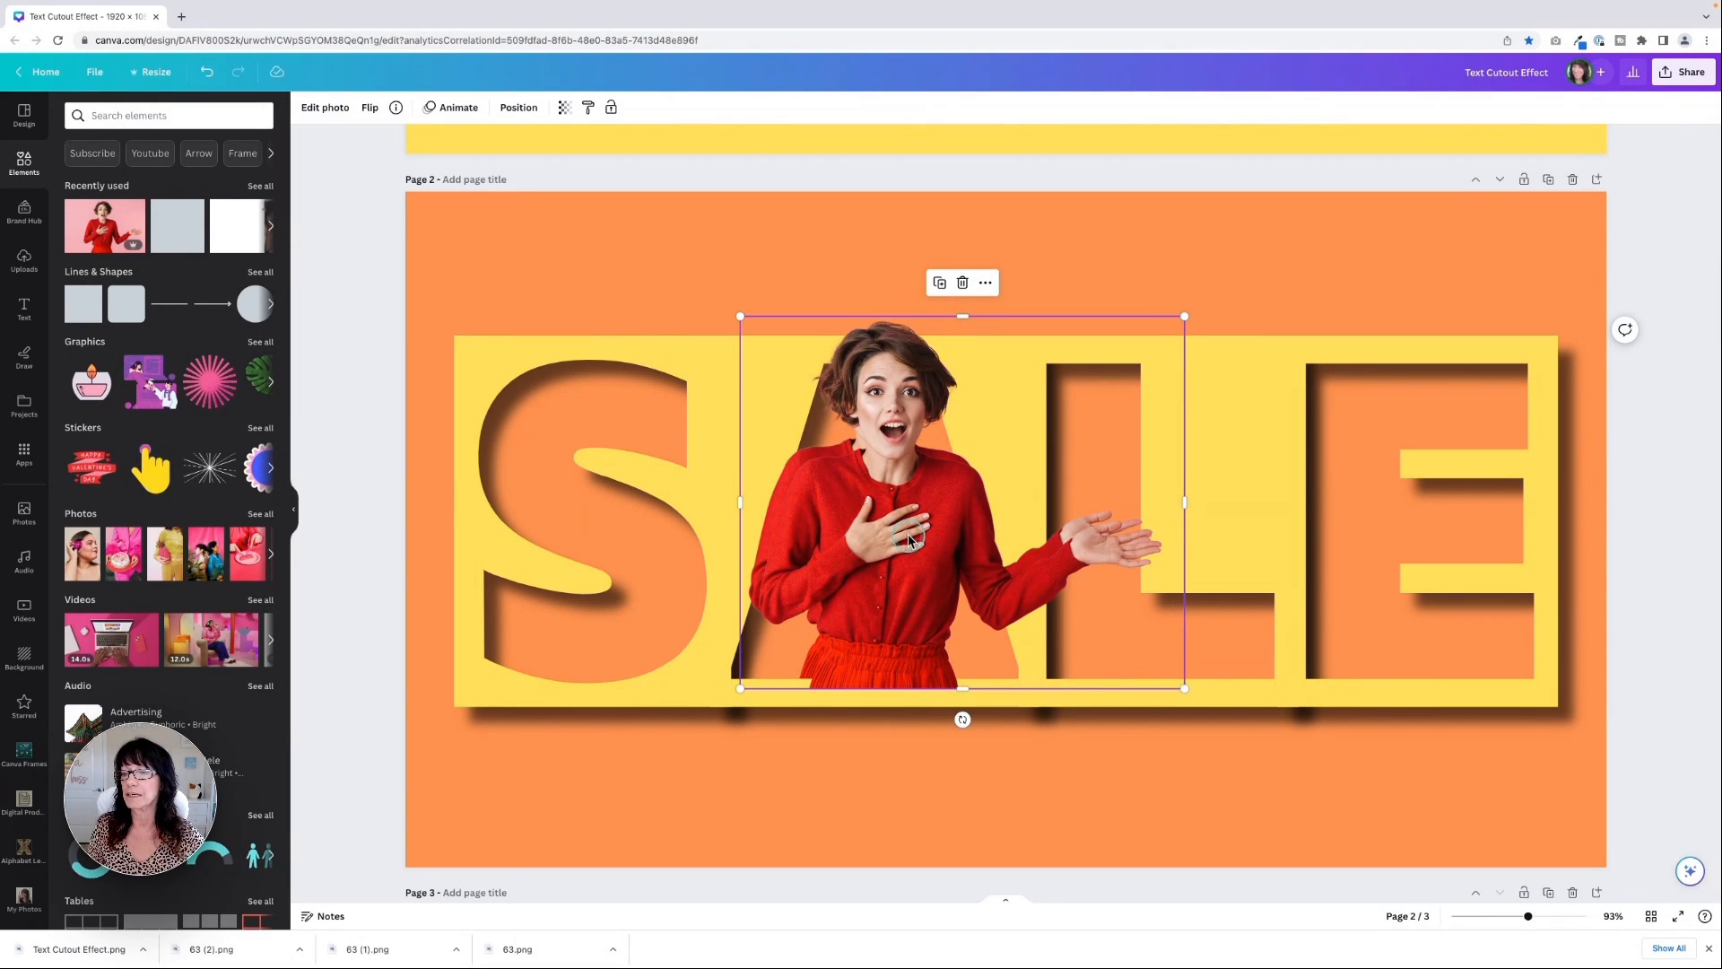
drag(909, 538, 1303, 556)
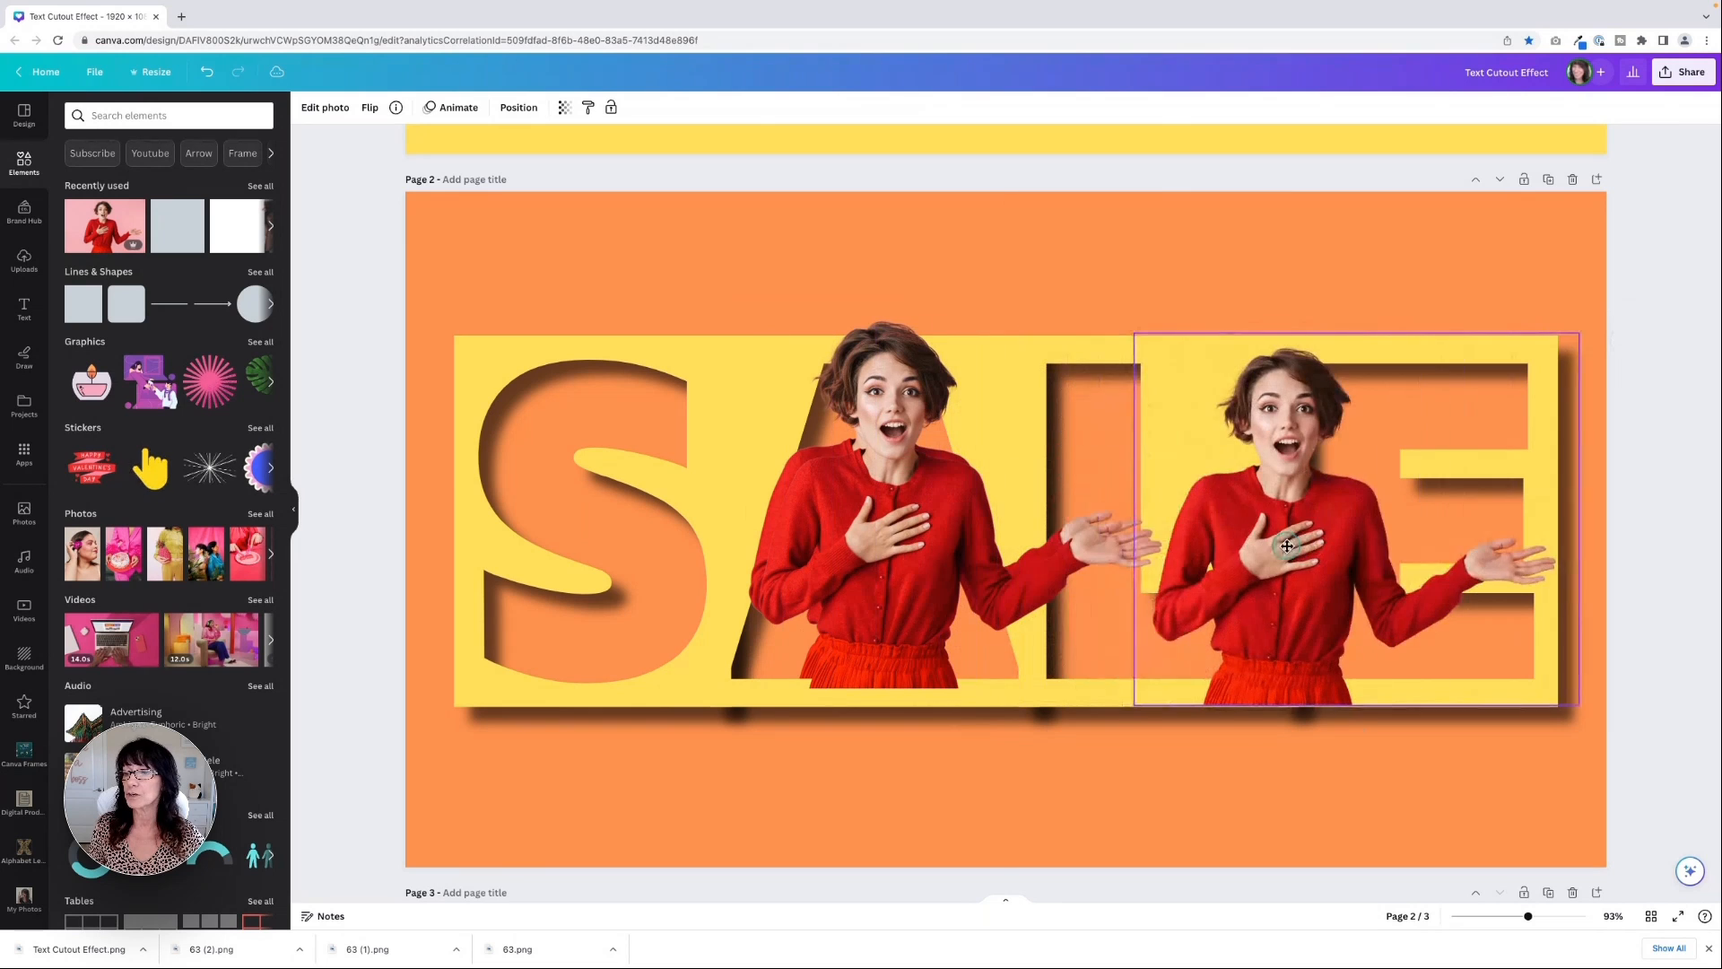
drag(867, 547, 1104, 588)
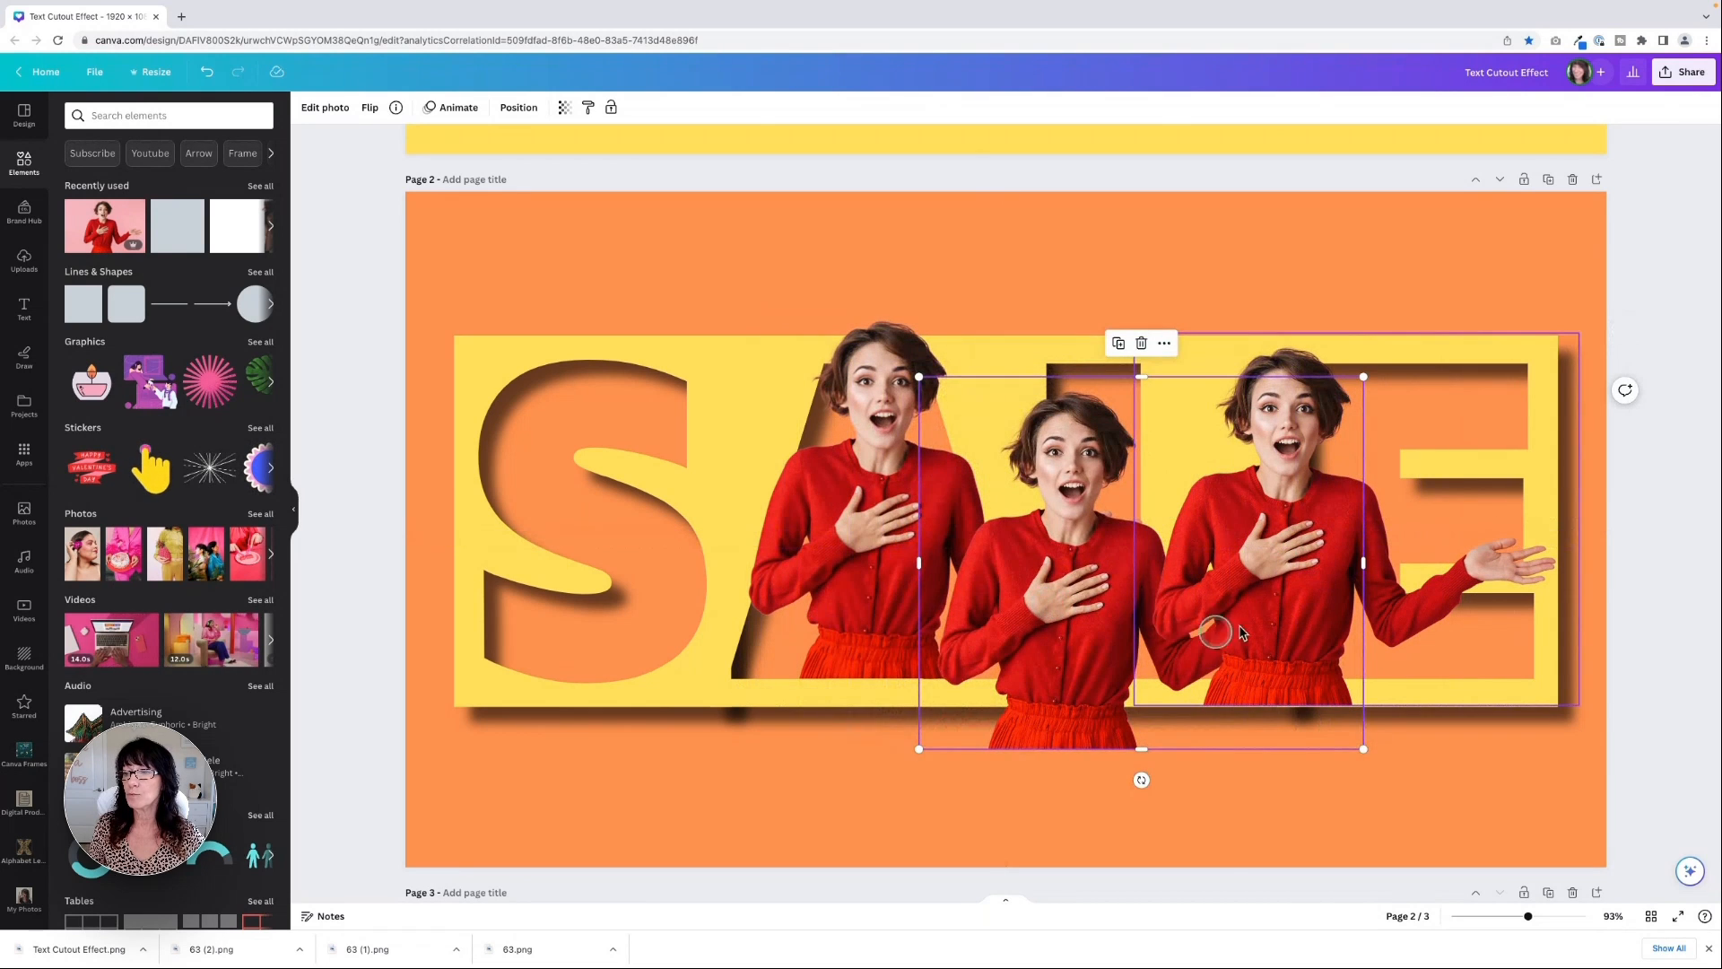
Move the original woman photo on the letter A behind the SALE text in the layer order
click(876, 522)
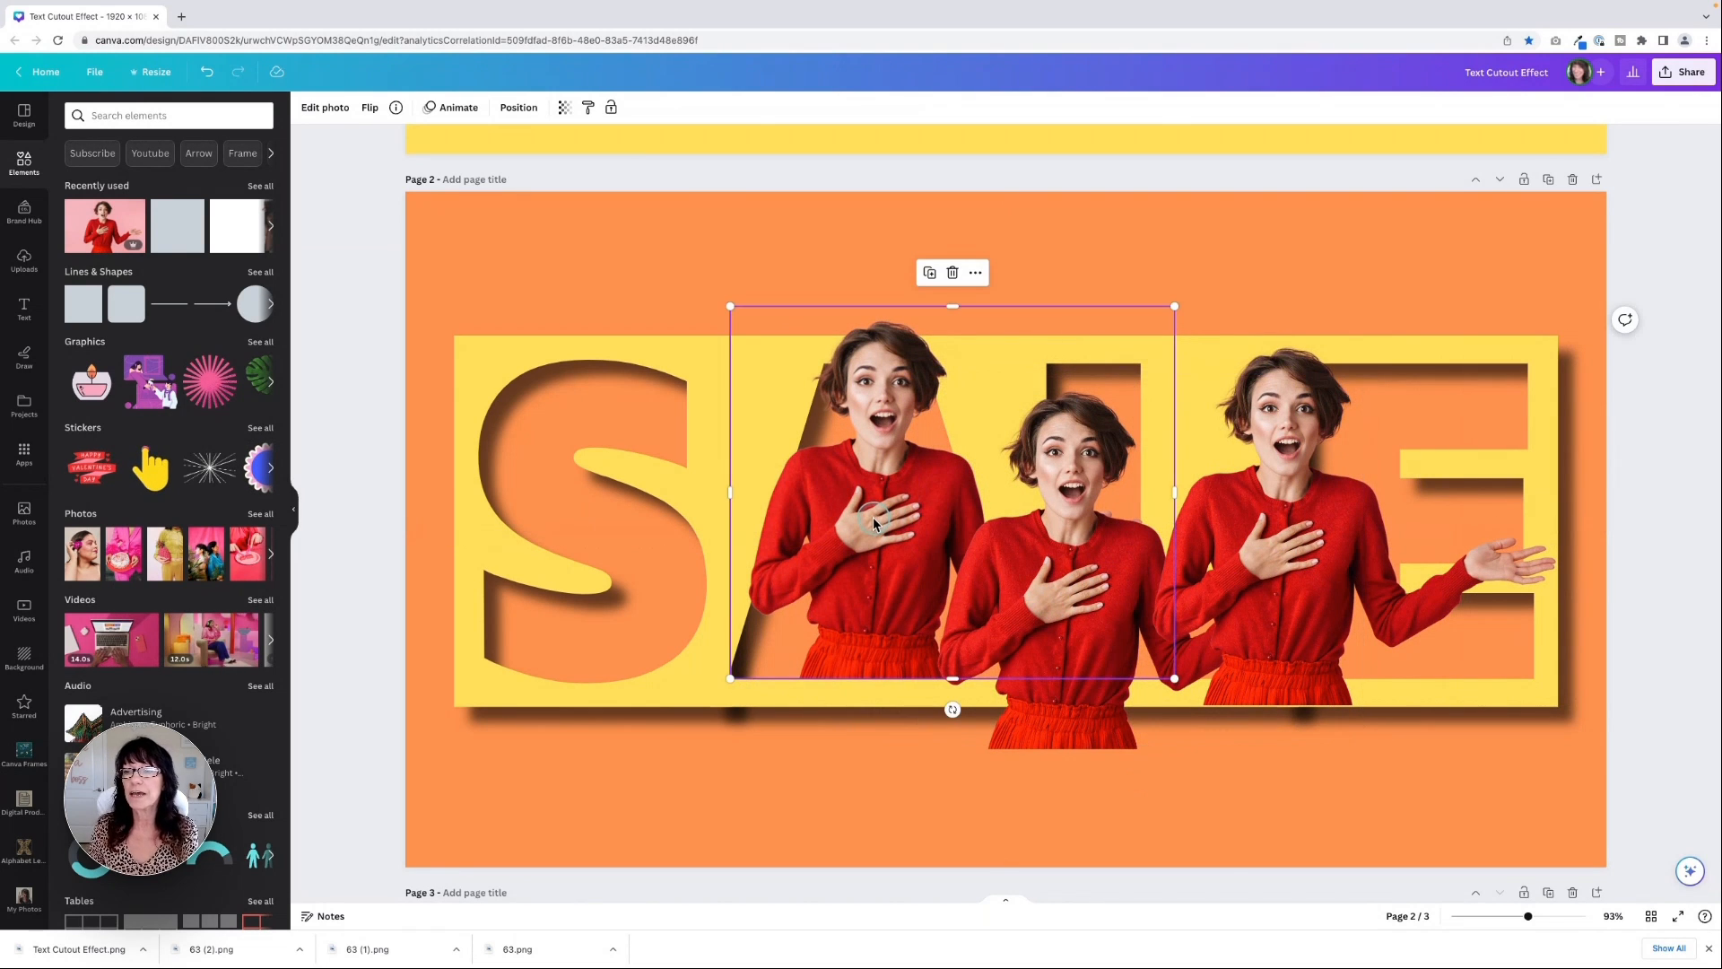
click(519, 108)
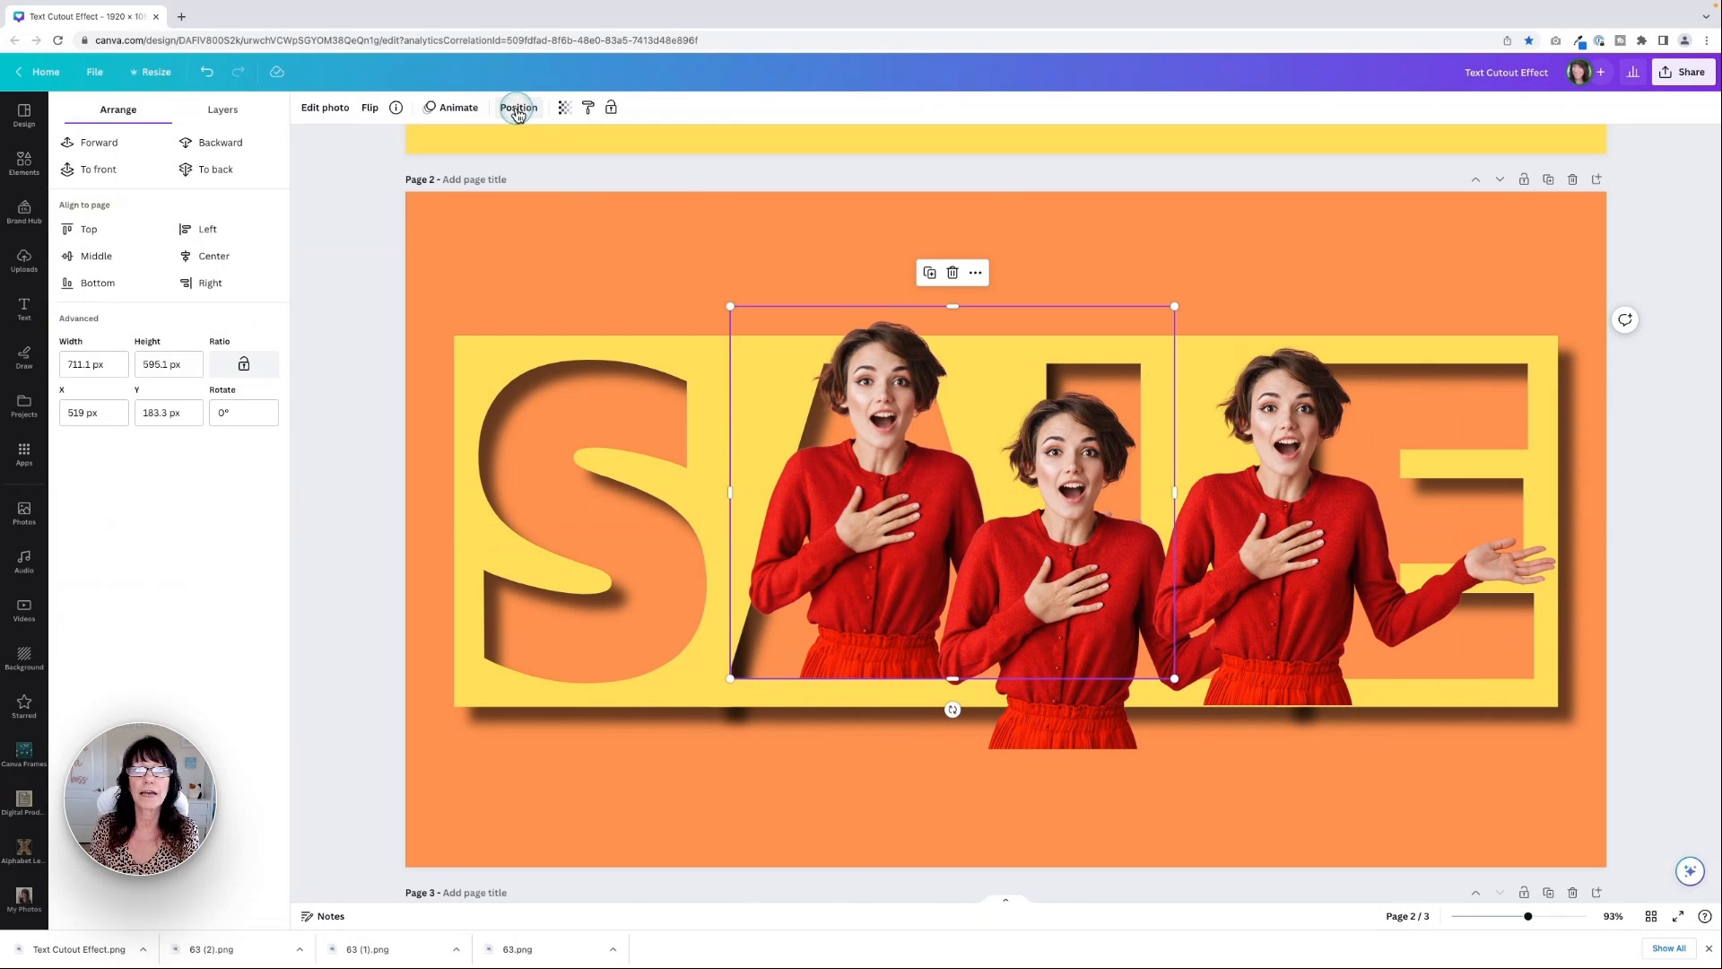
click(221, 109)
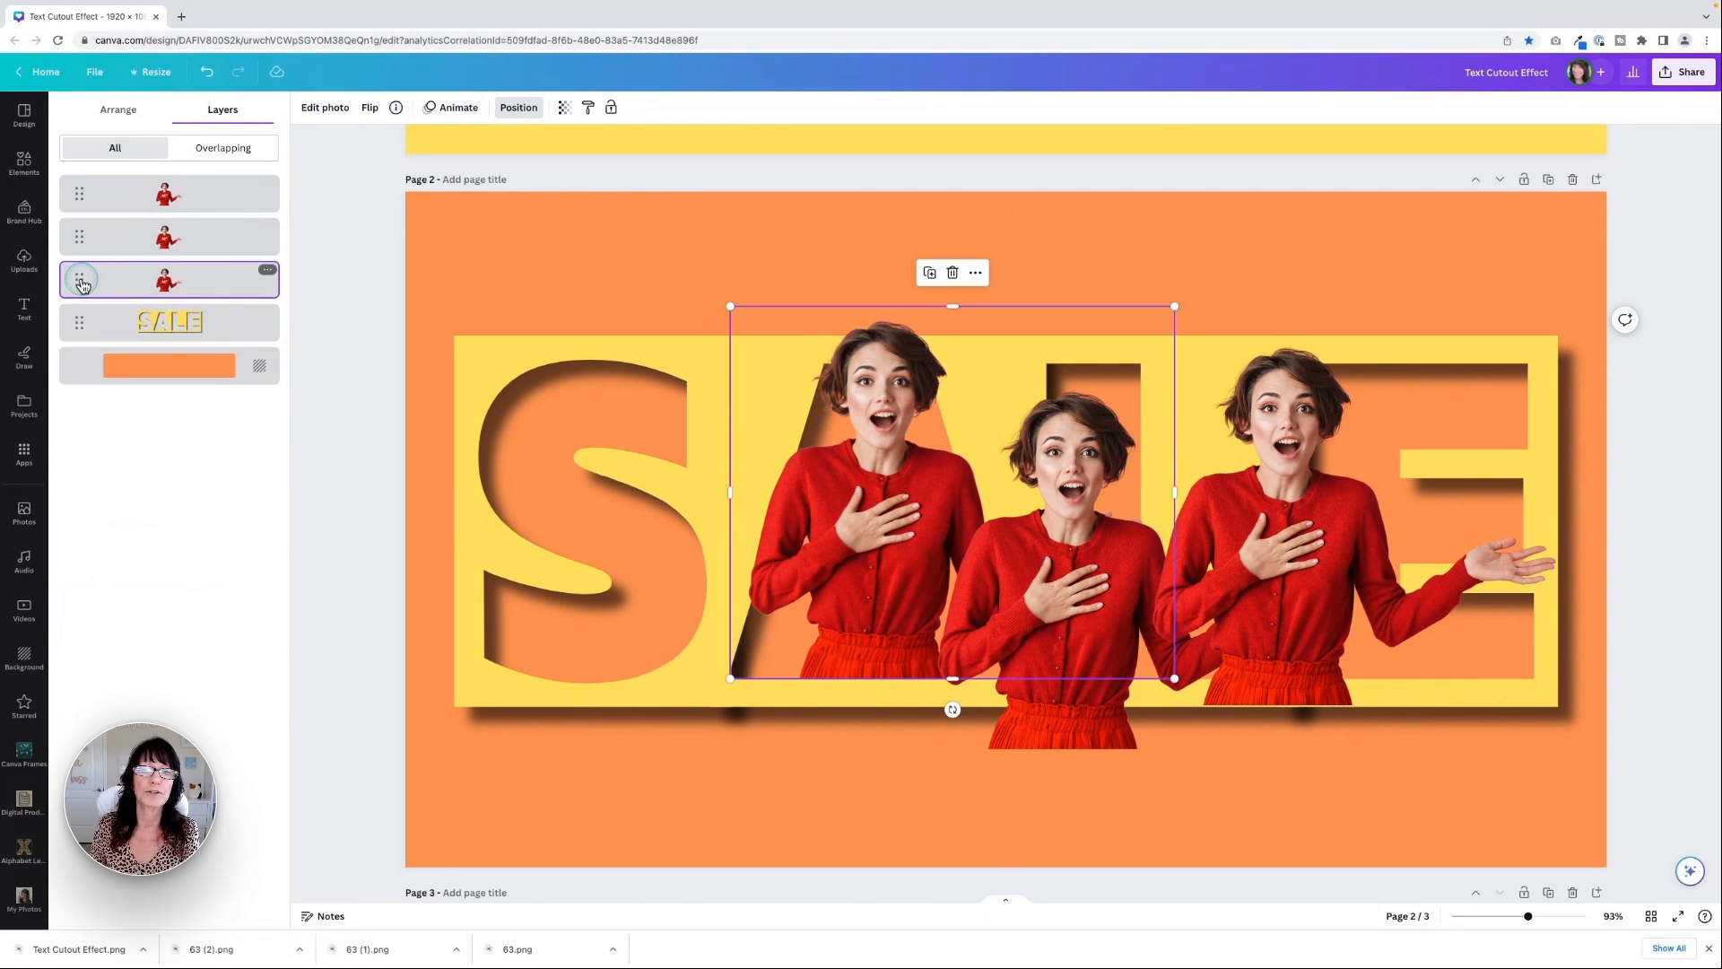
drag(81, 284, 80, 341)
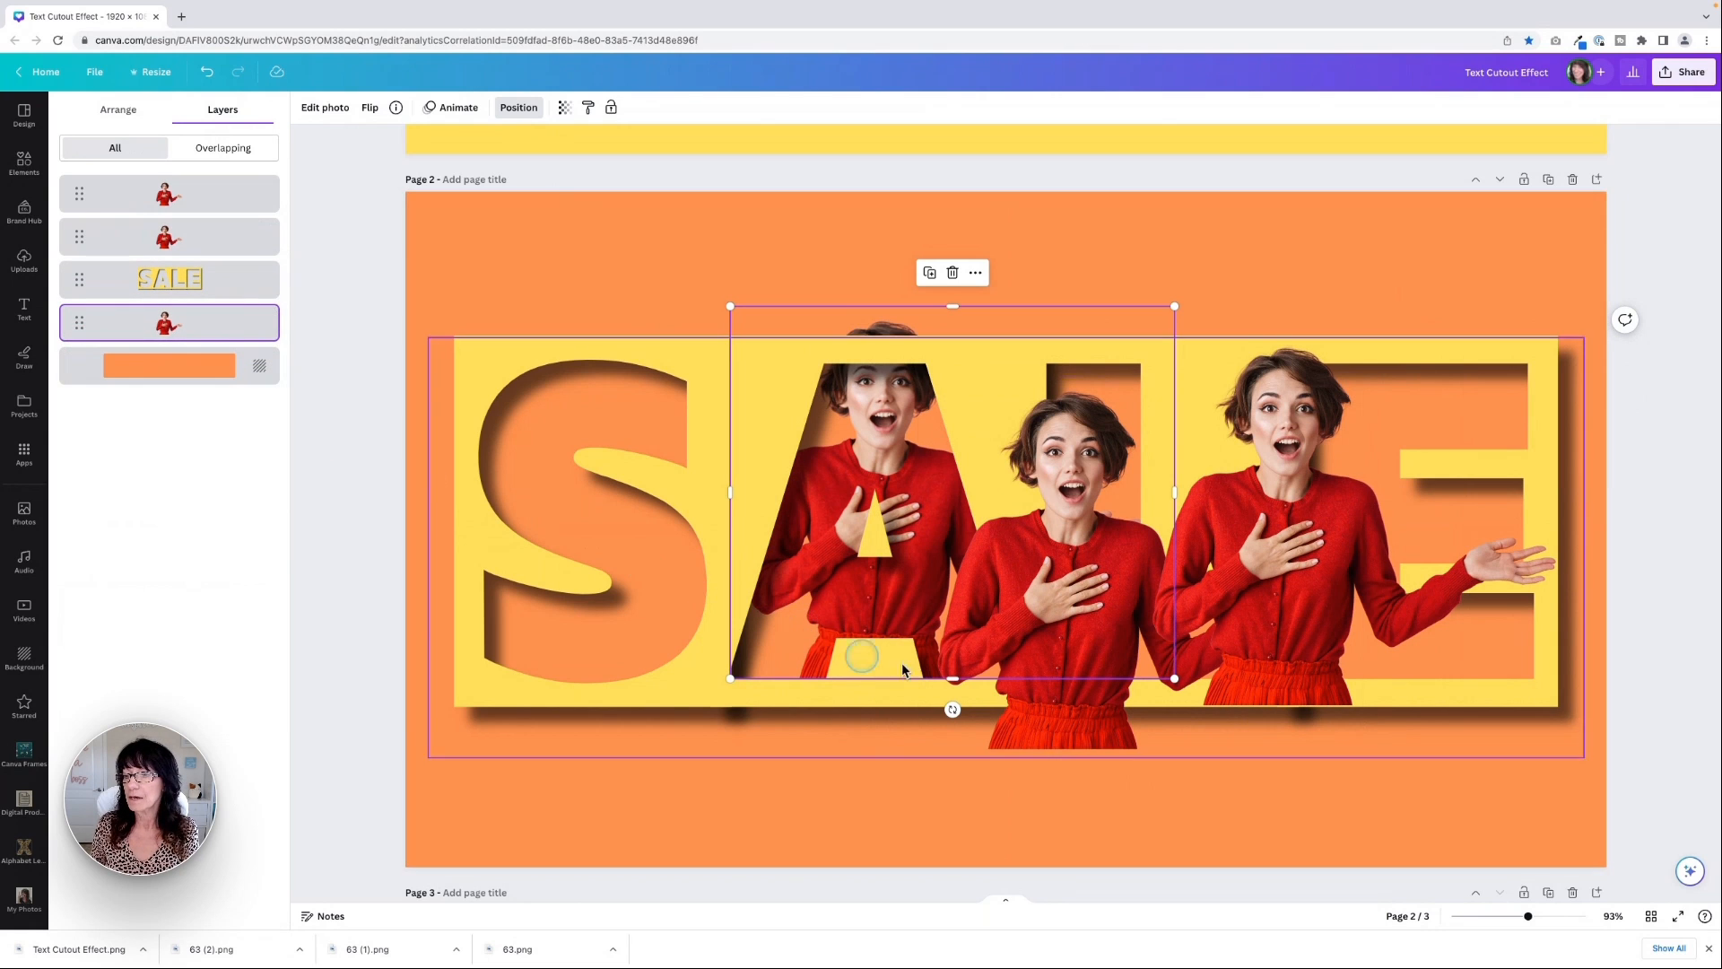
Align the middle copy of the woman exactly over the original on the letter A and crop its left edge slightly
click(1096, 706)
drag(1098, 603, 909, 531)
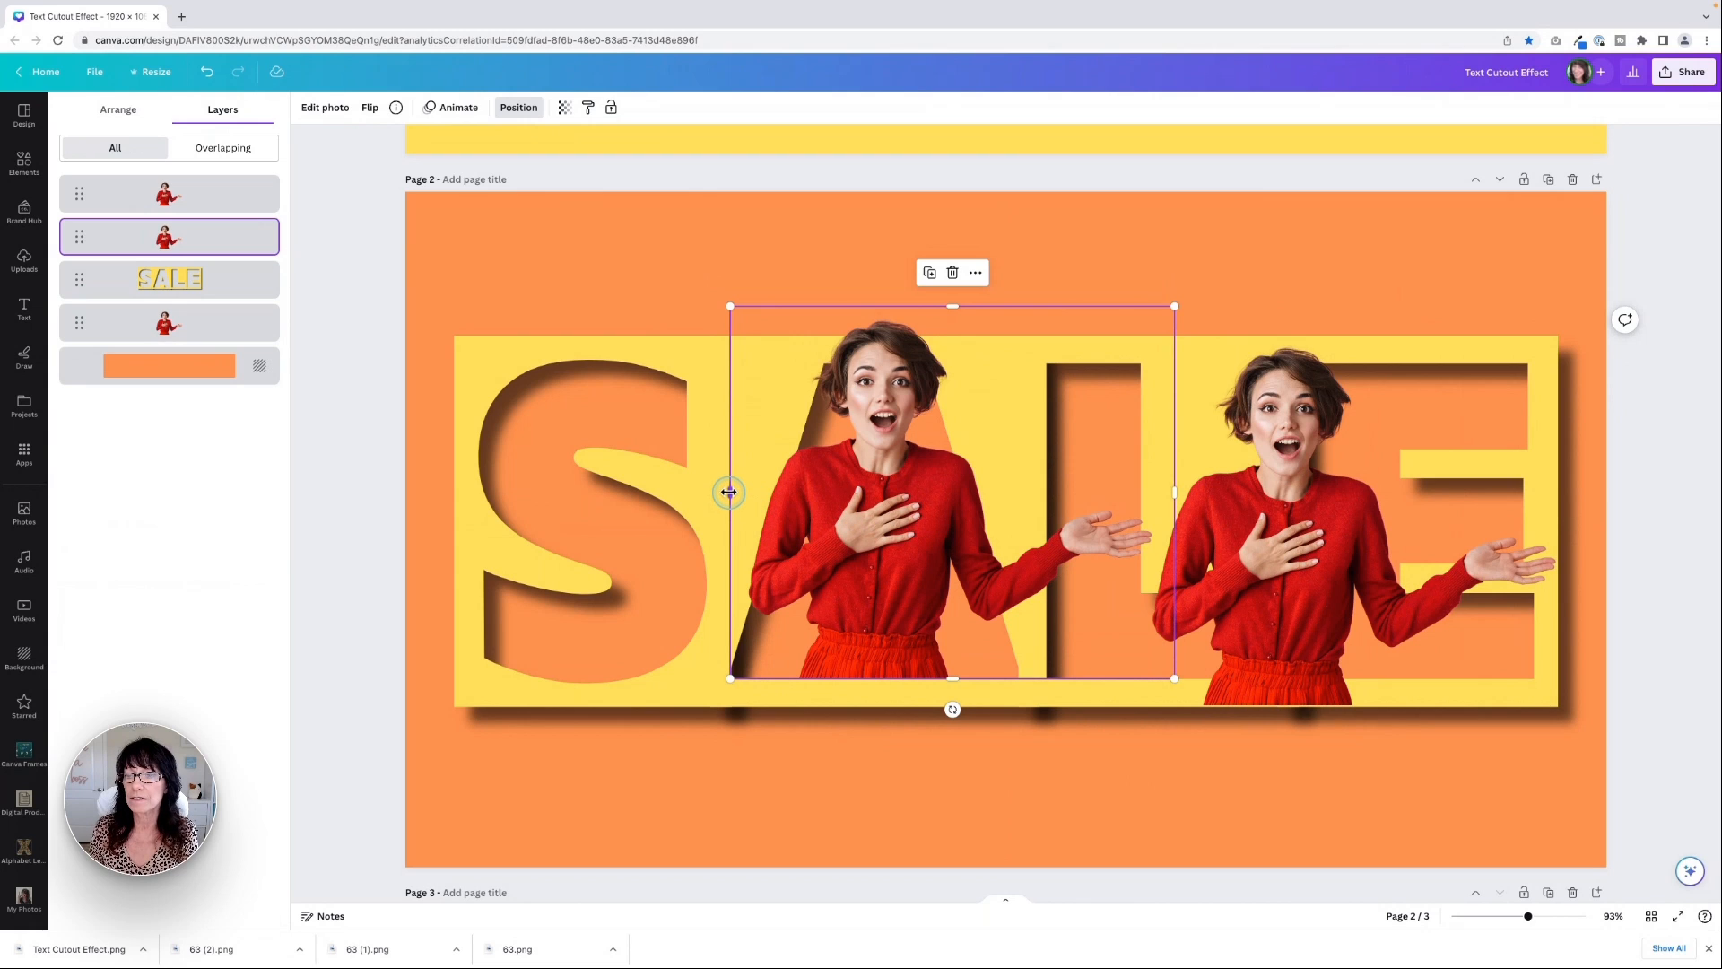
drag(728, 491, 736, 492)
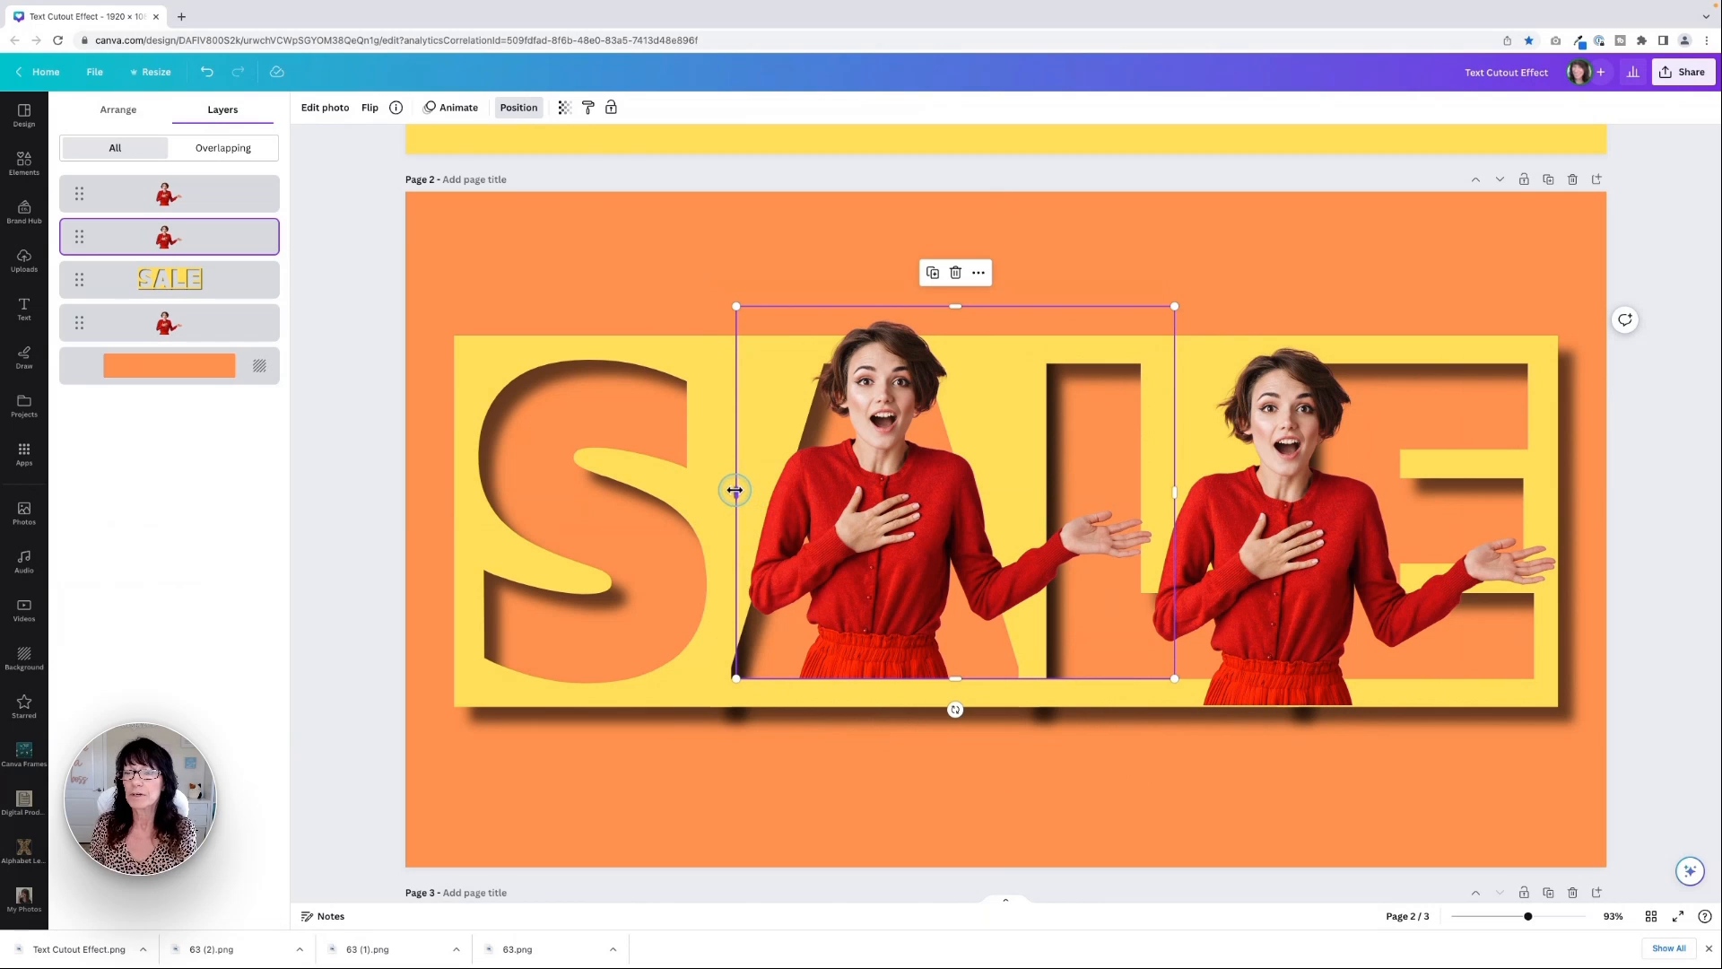
Crop the middle copy of the woman on both sides and from below so only her head remains over the letter A
drag(734, 490, 806, 493)
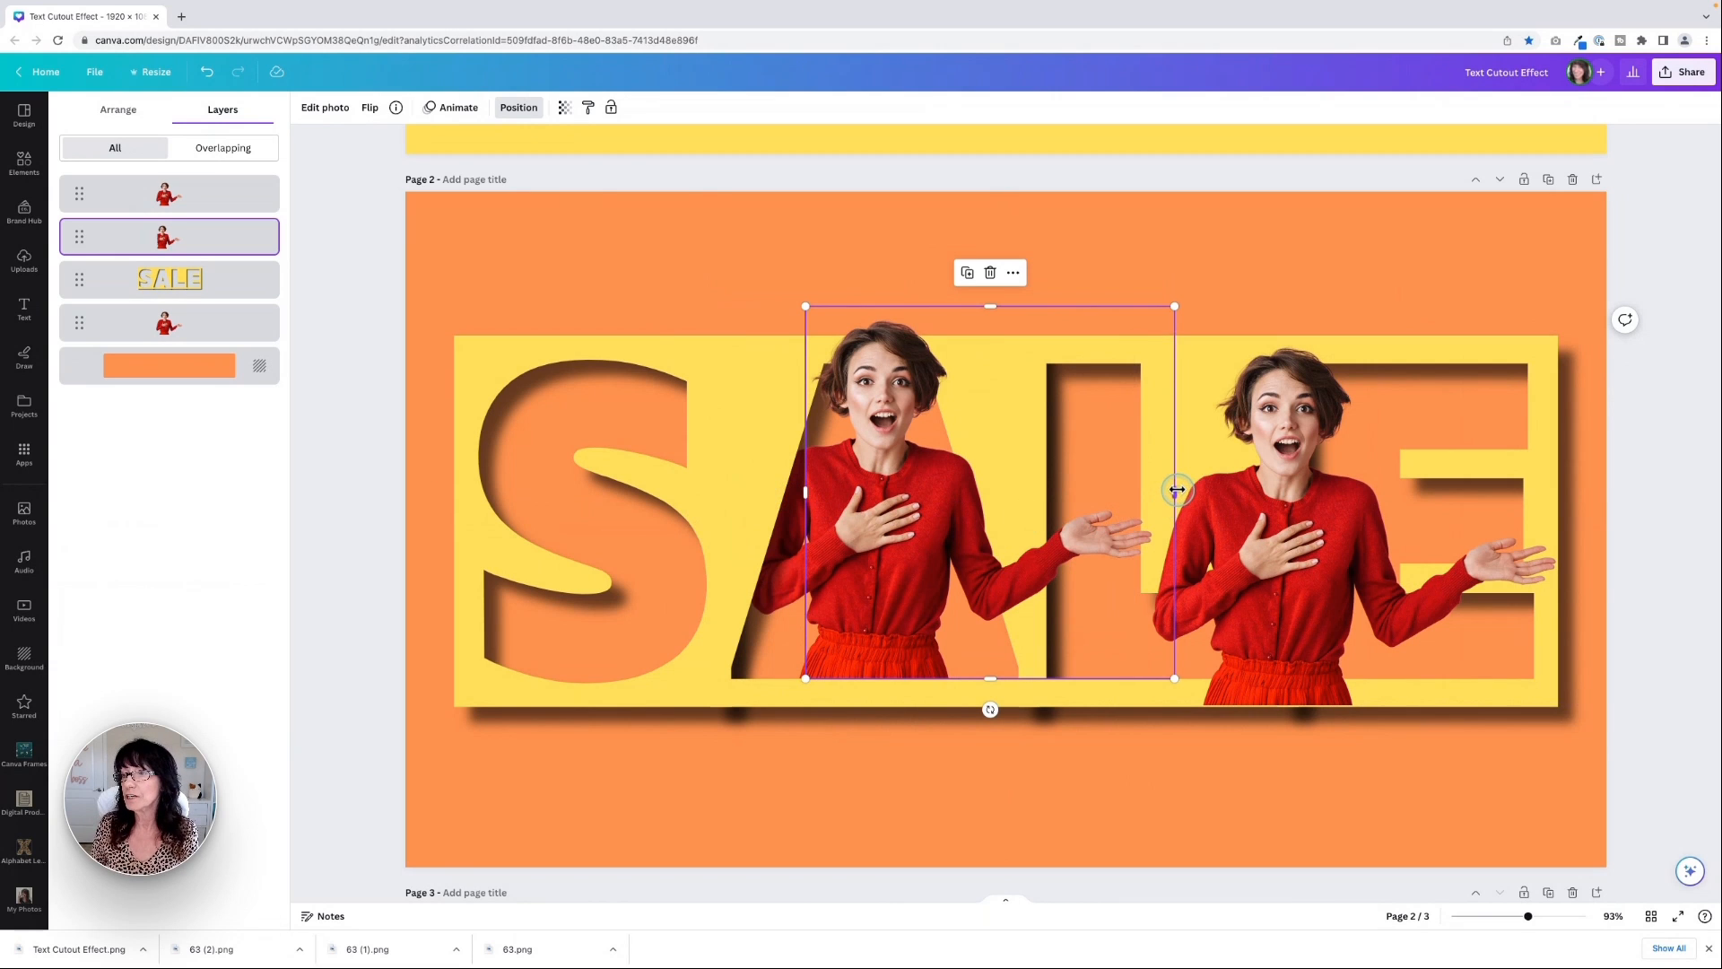
drag(1177, 490, 1032, 500)
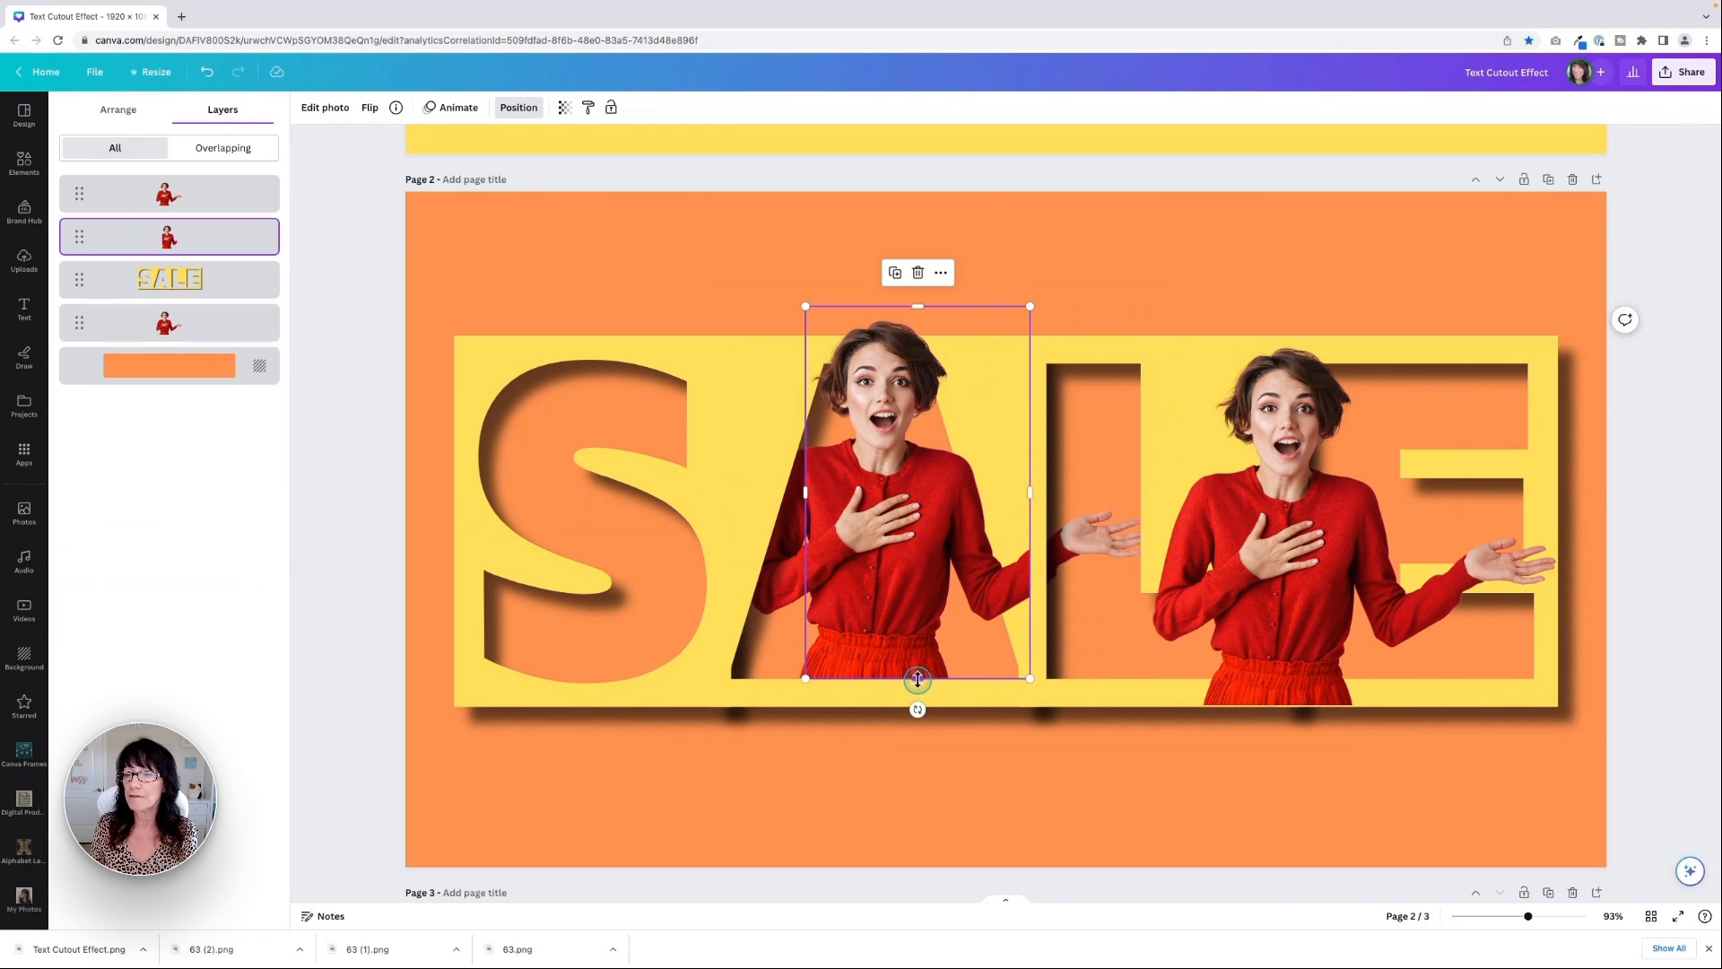
drag(917, 679, 930, 443)
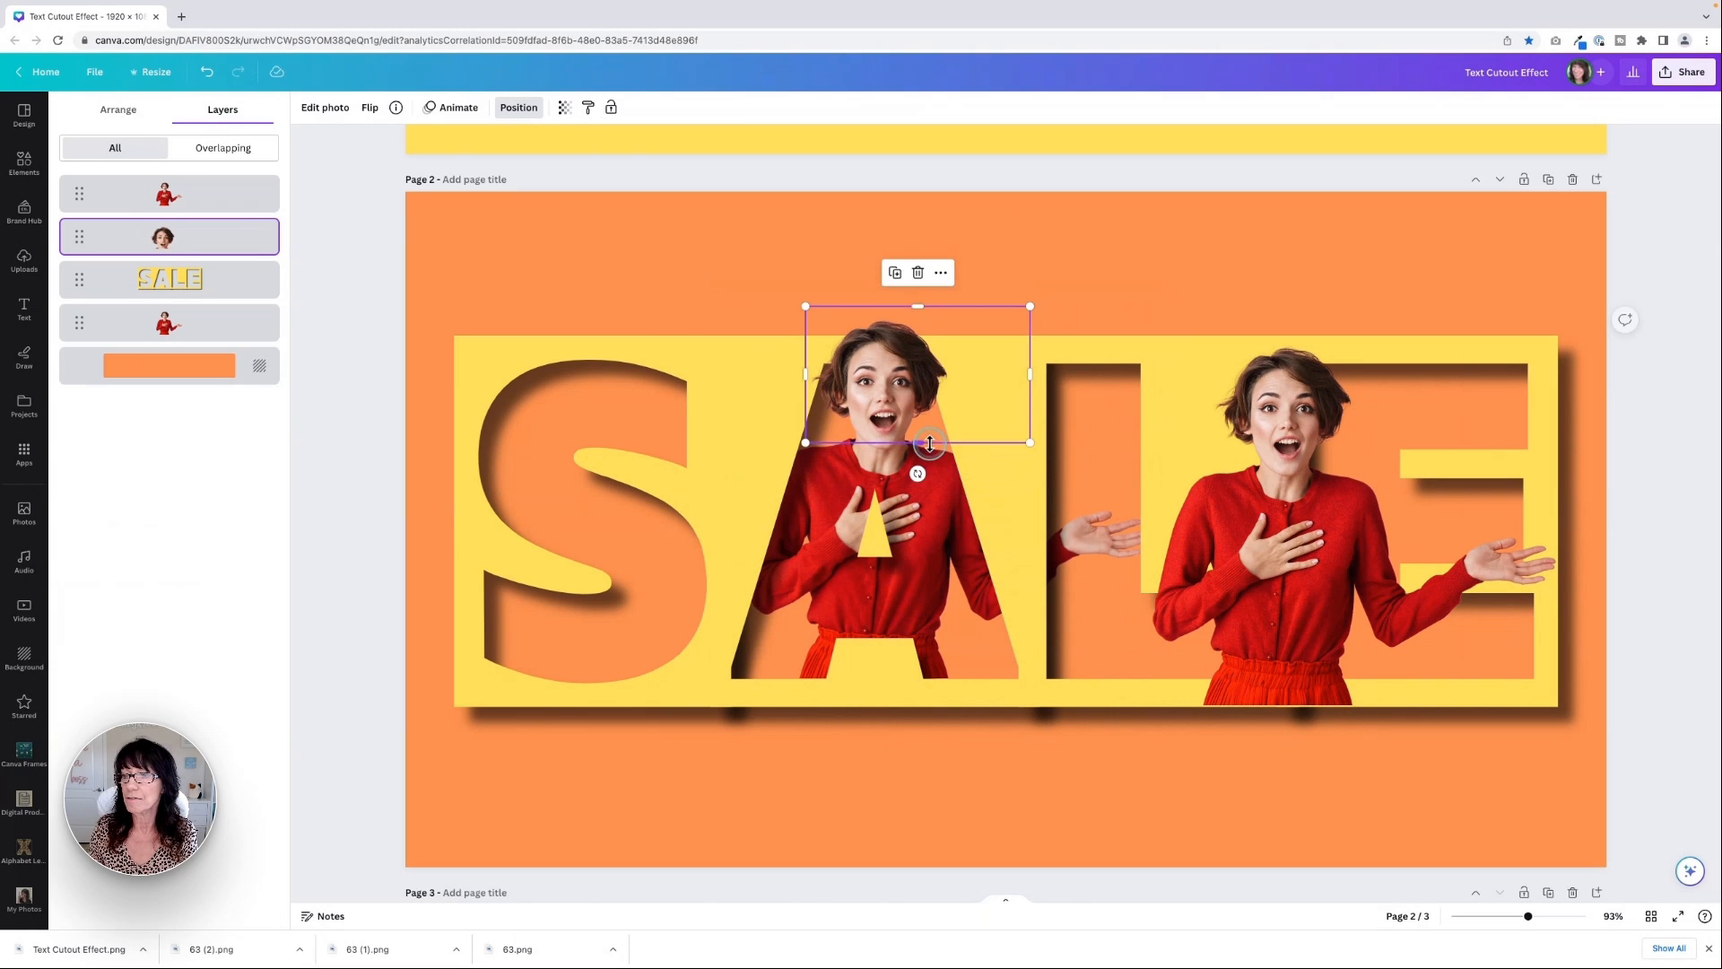
click(364, 578)
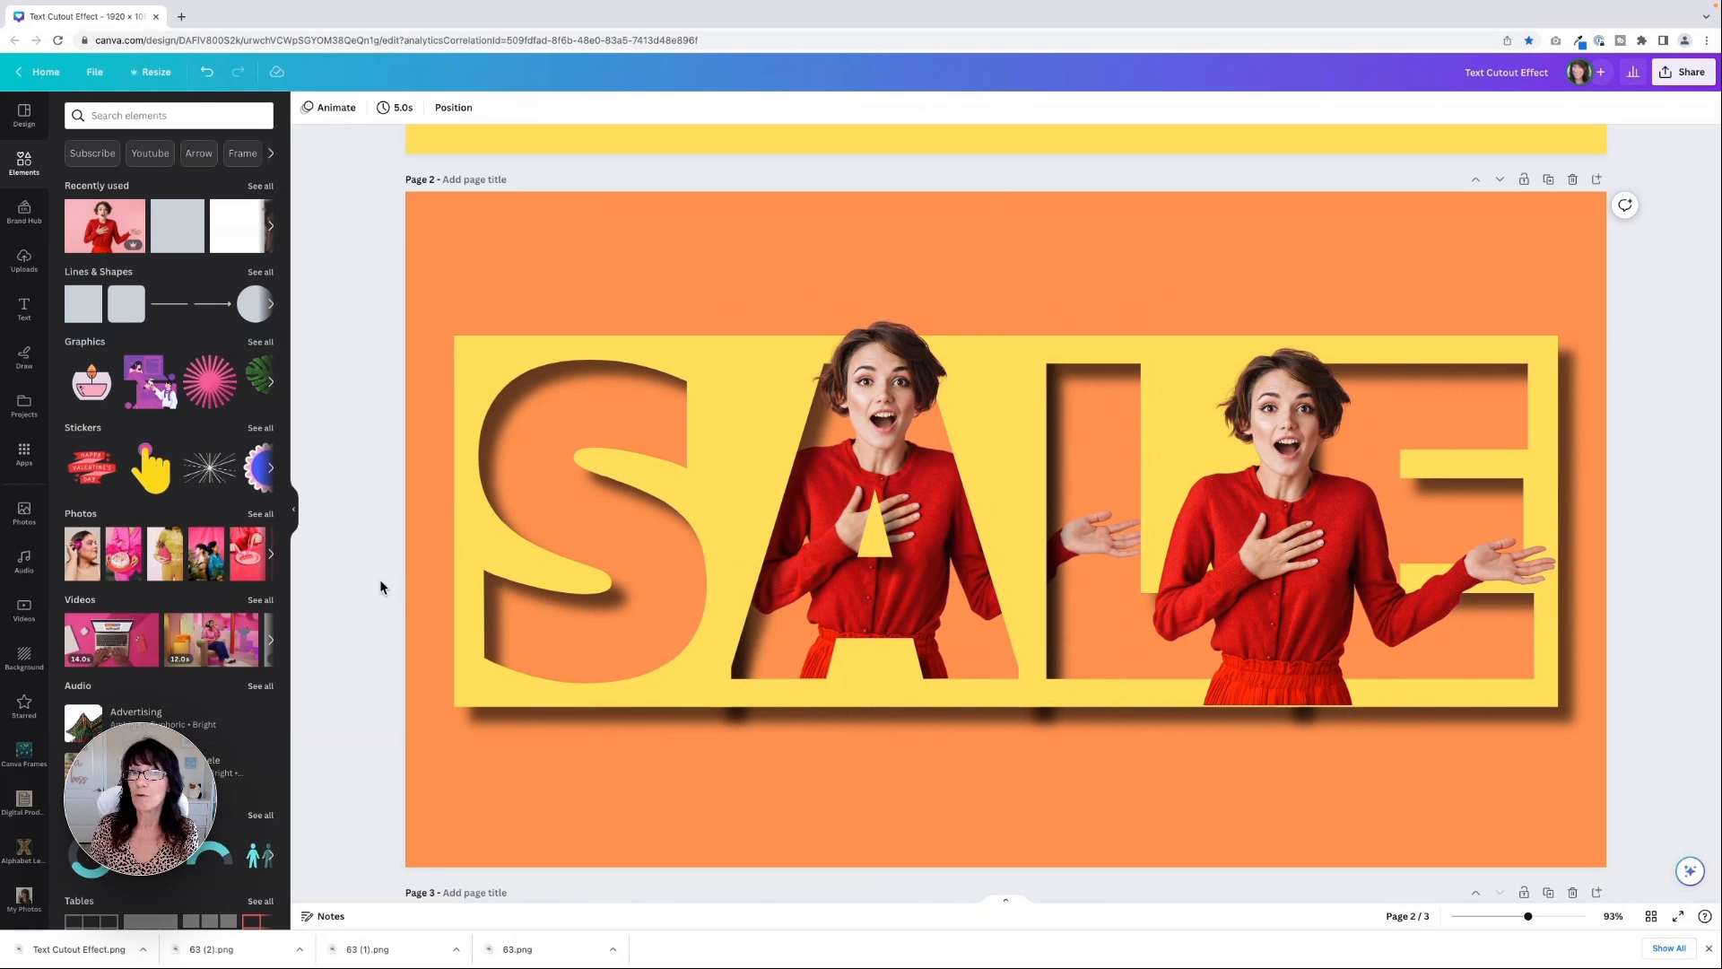
Align the remaining copy of the woman over the original on the A and crop its left side to leave her outstretched arm in front of the text
click(1313, 565)
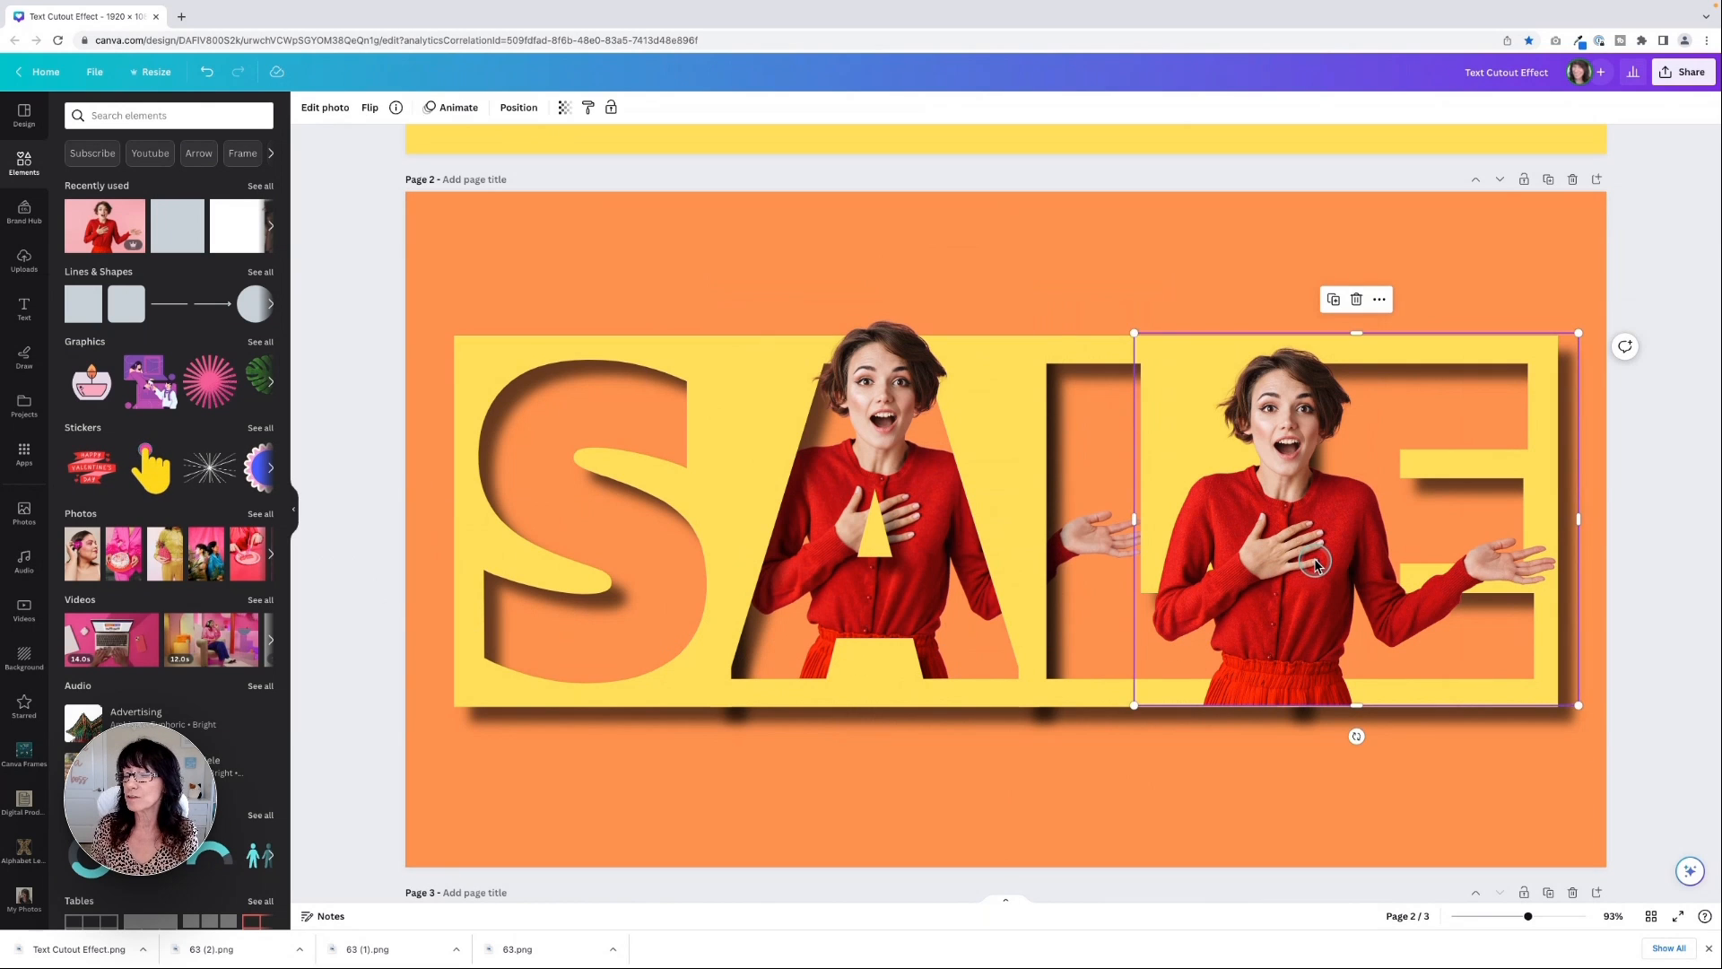
drag(1312, 565, 914, 536)
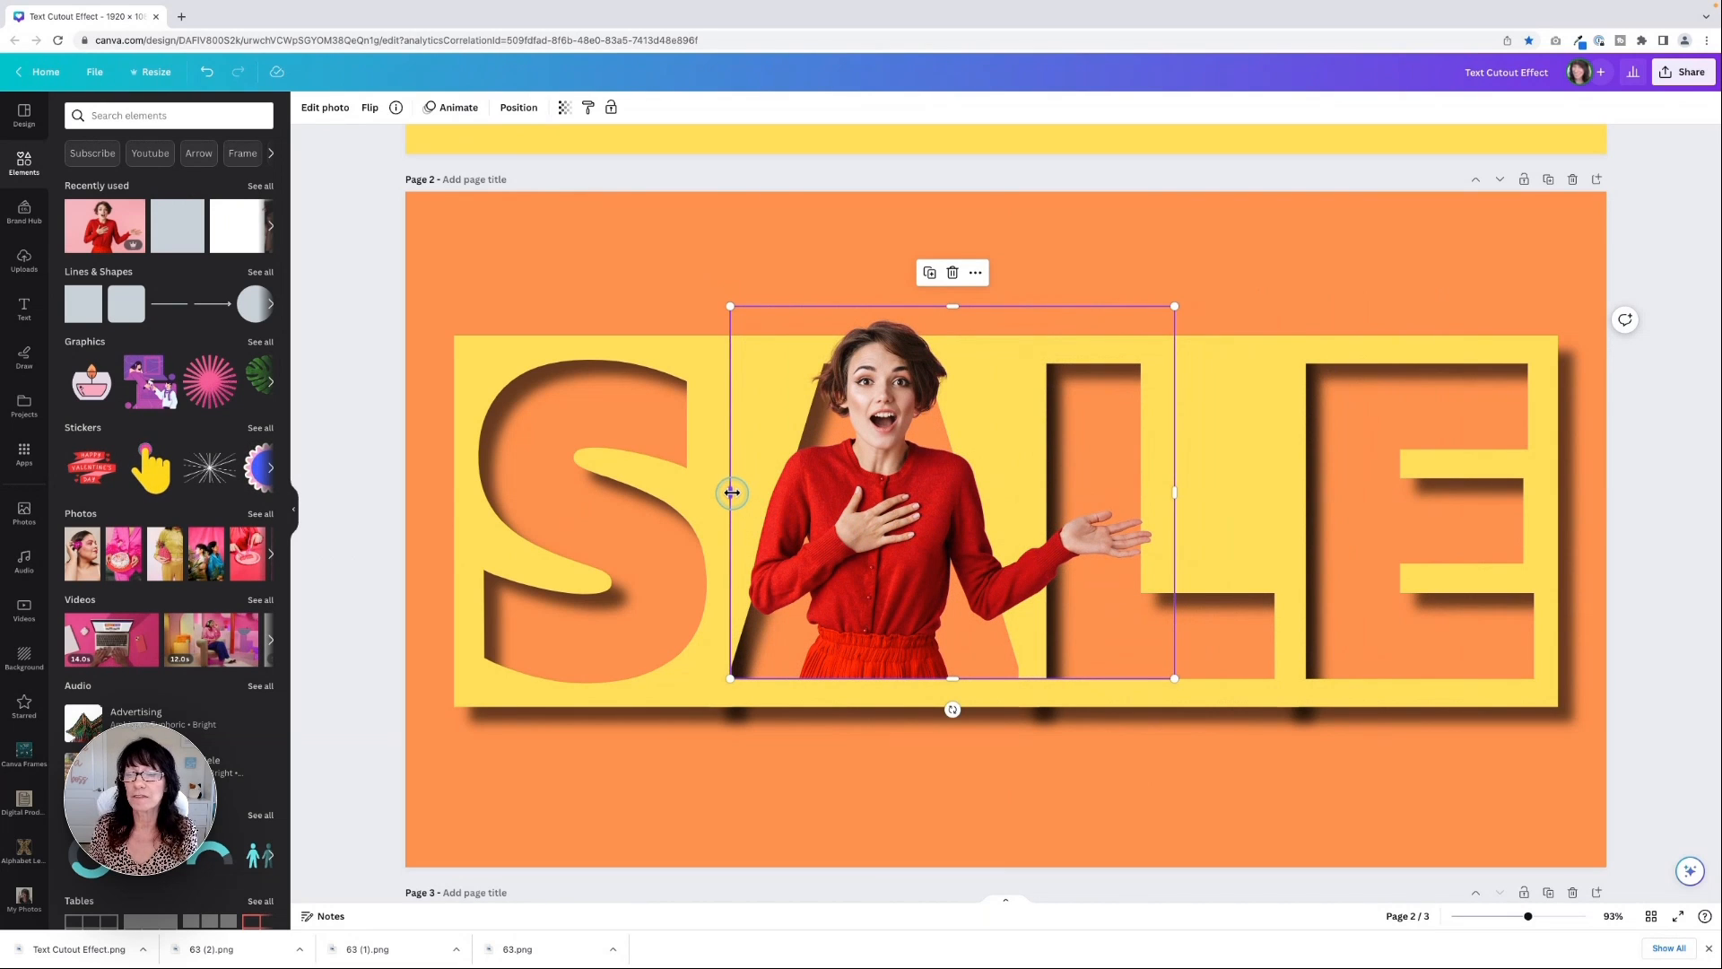
drag(732, 493, 931, 509)
drag(931, 509, 931, 510)
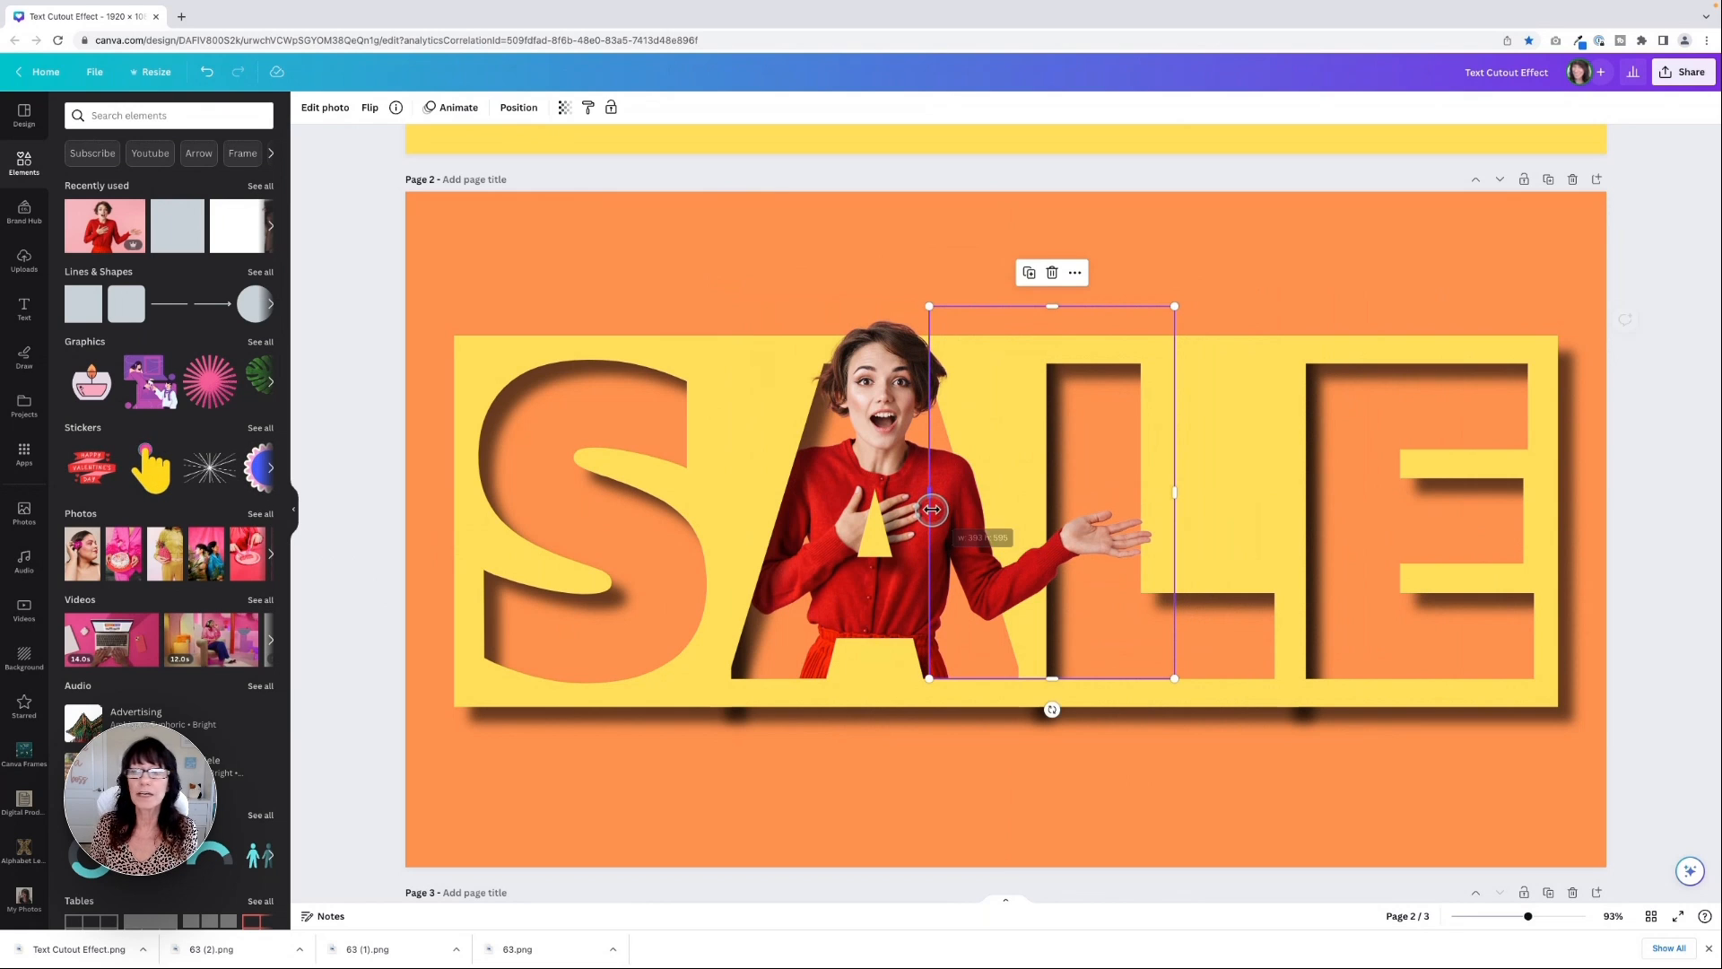
click(348, 643)
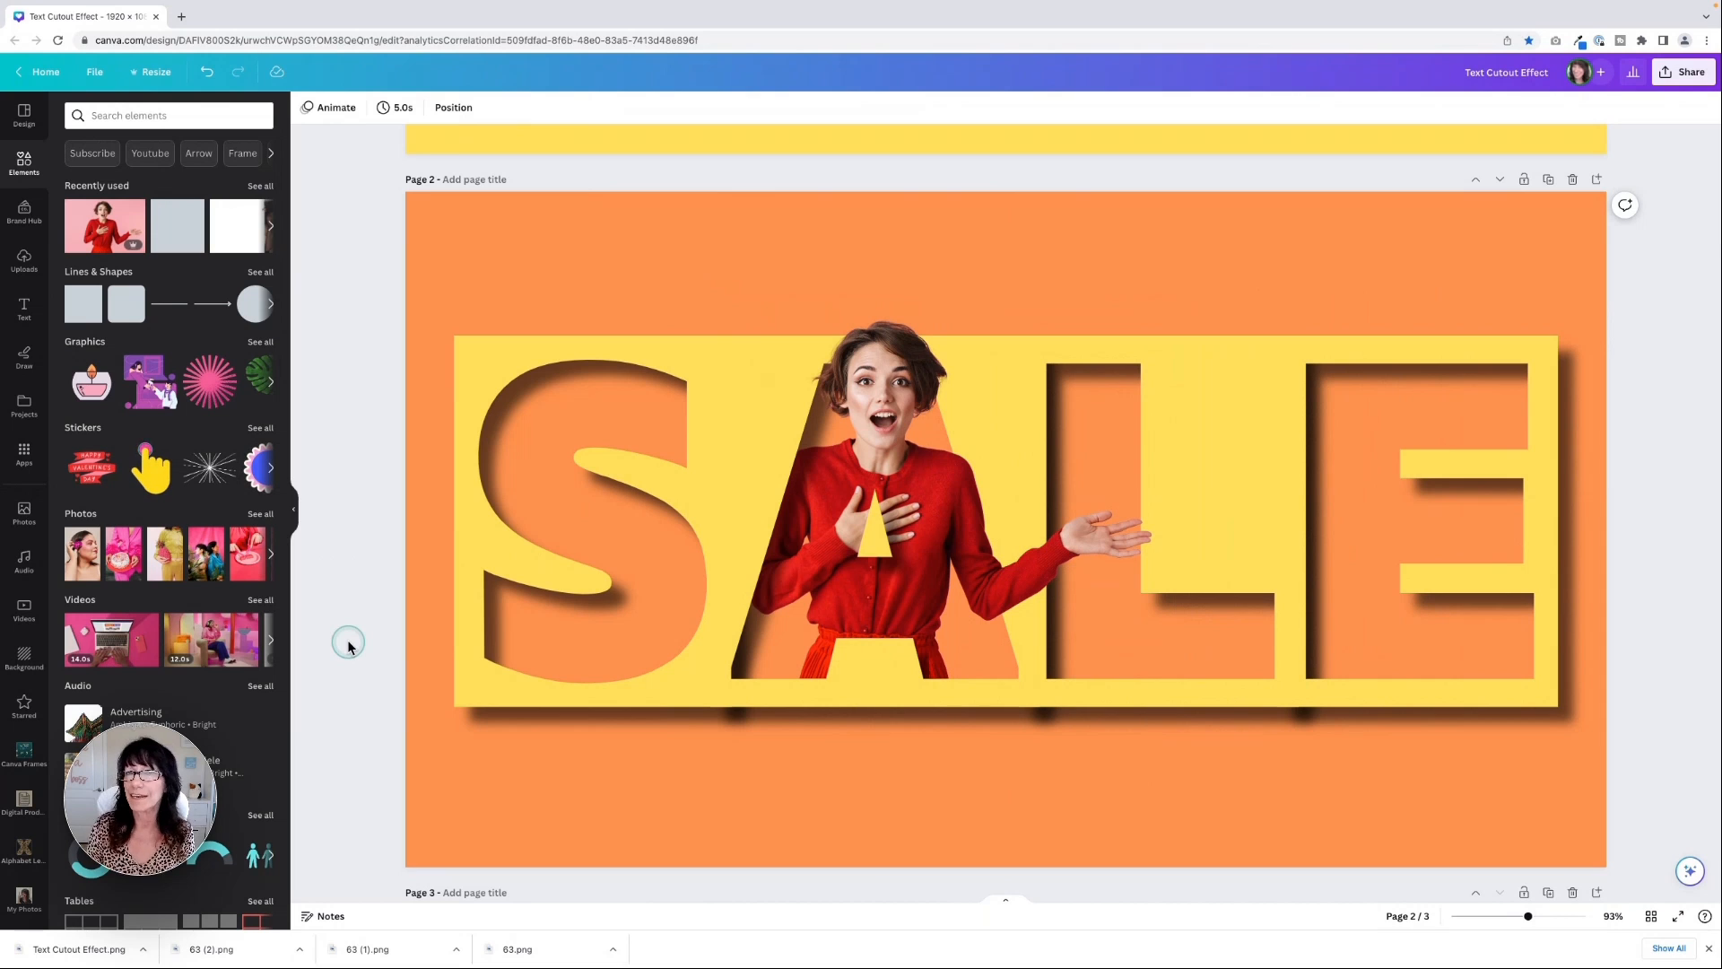
click(348, 641)
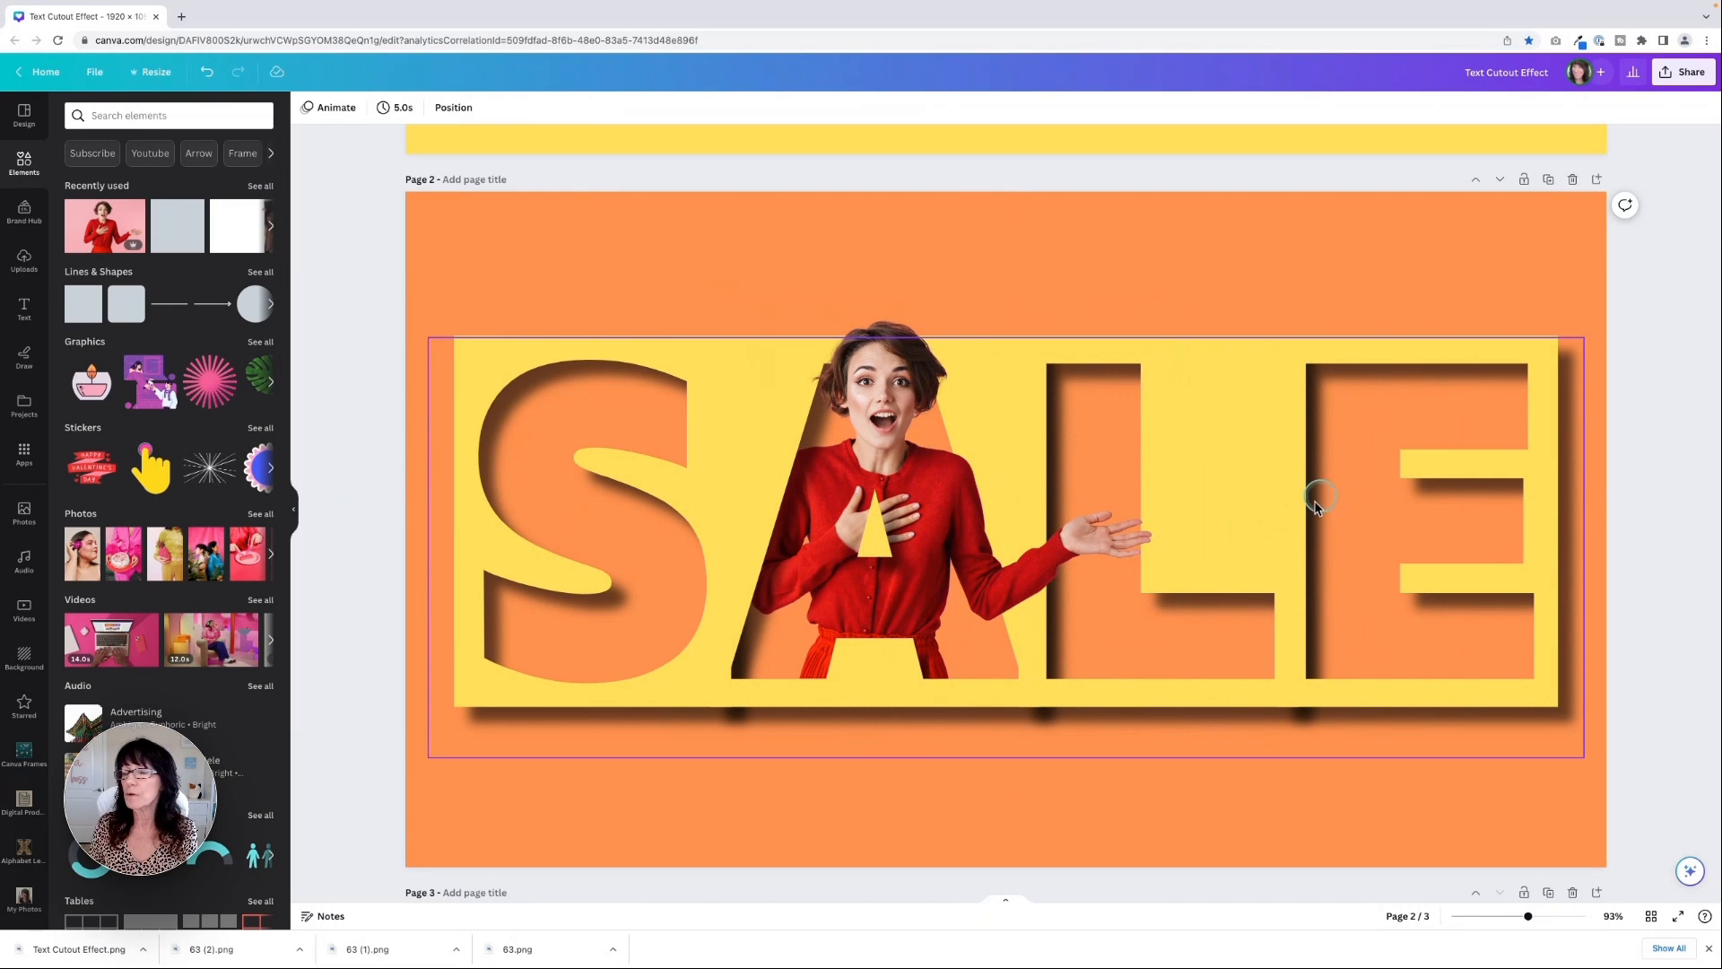
Add the recently used photo of the peeking curly-haired woman and crop most of the empty white area on its left
scroll(204, 233, right, 2)
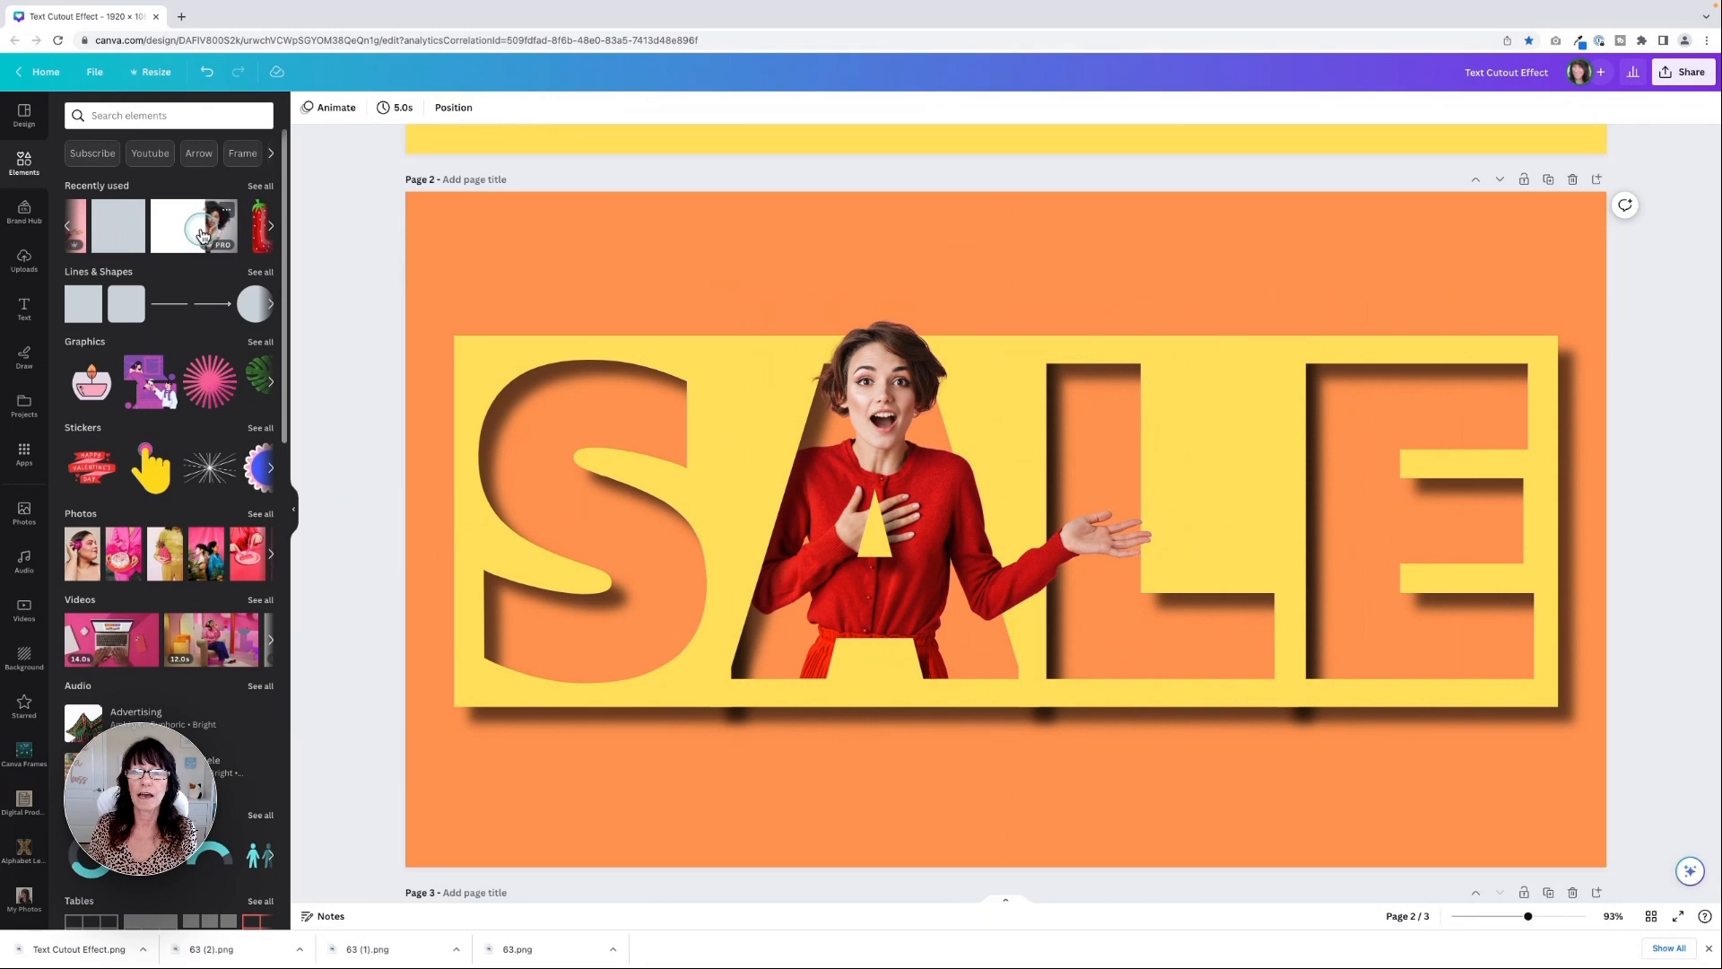
click(199, 235)
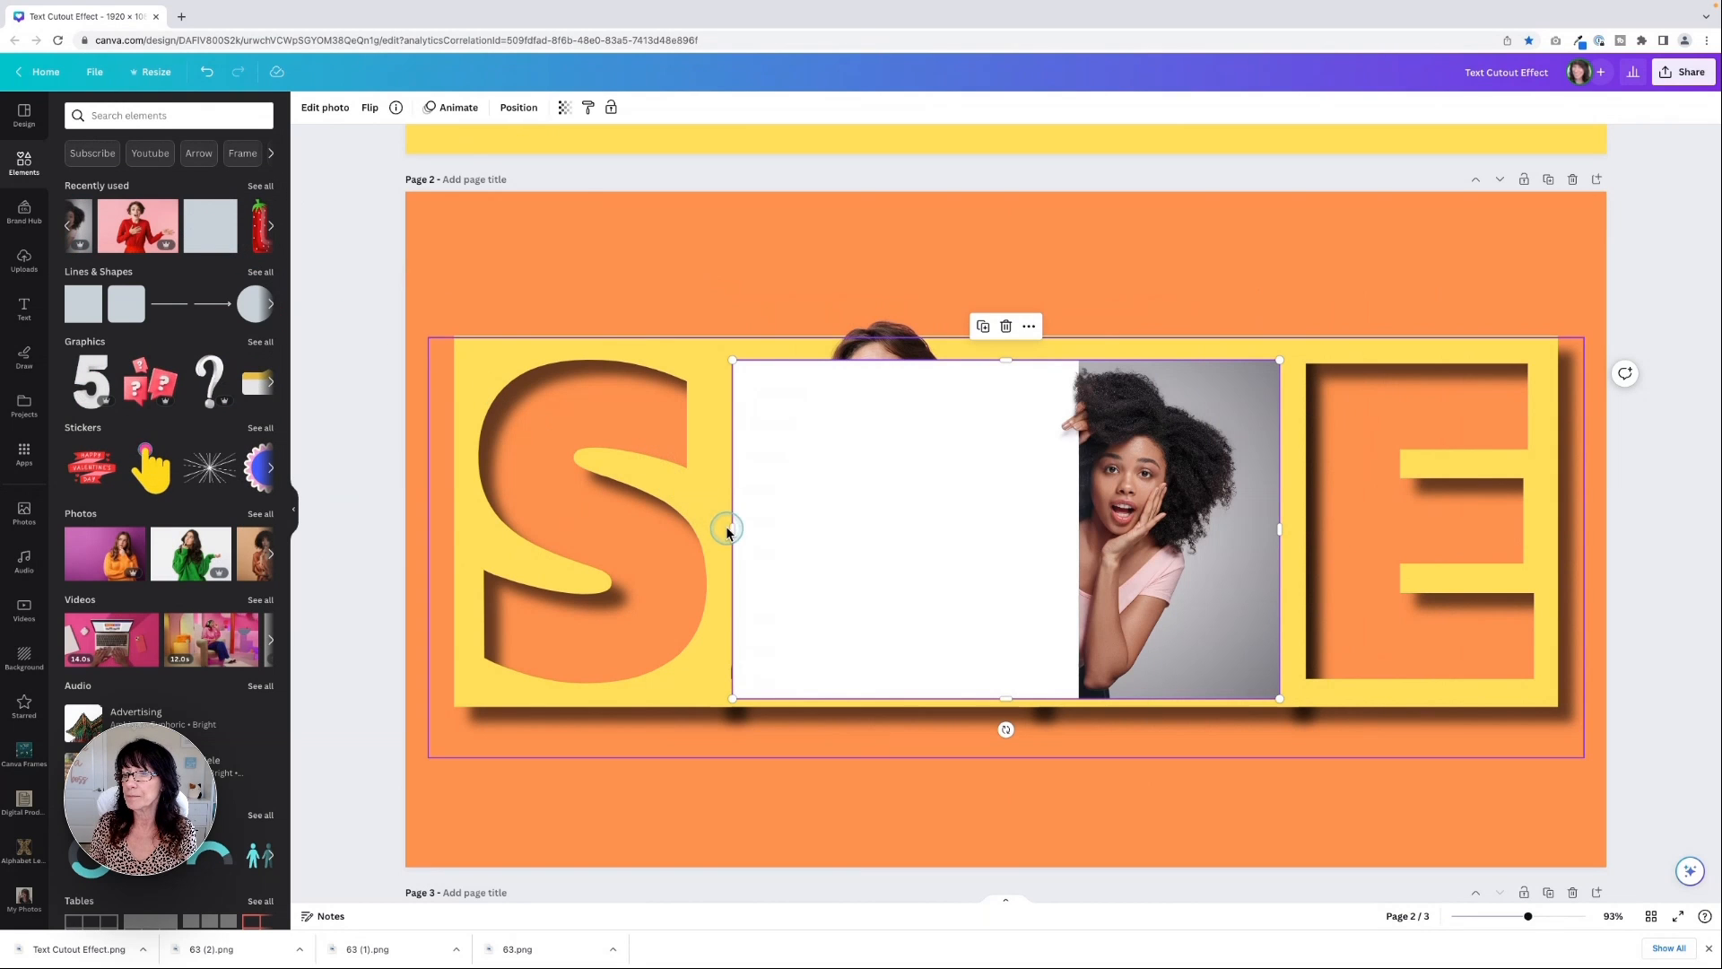
drag(731, 529, 997, 531)
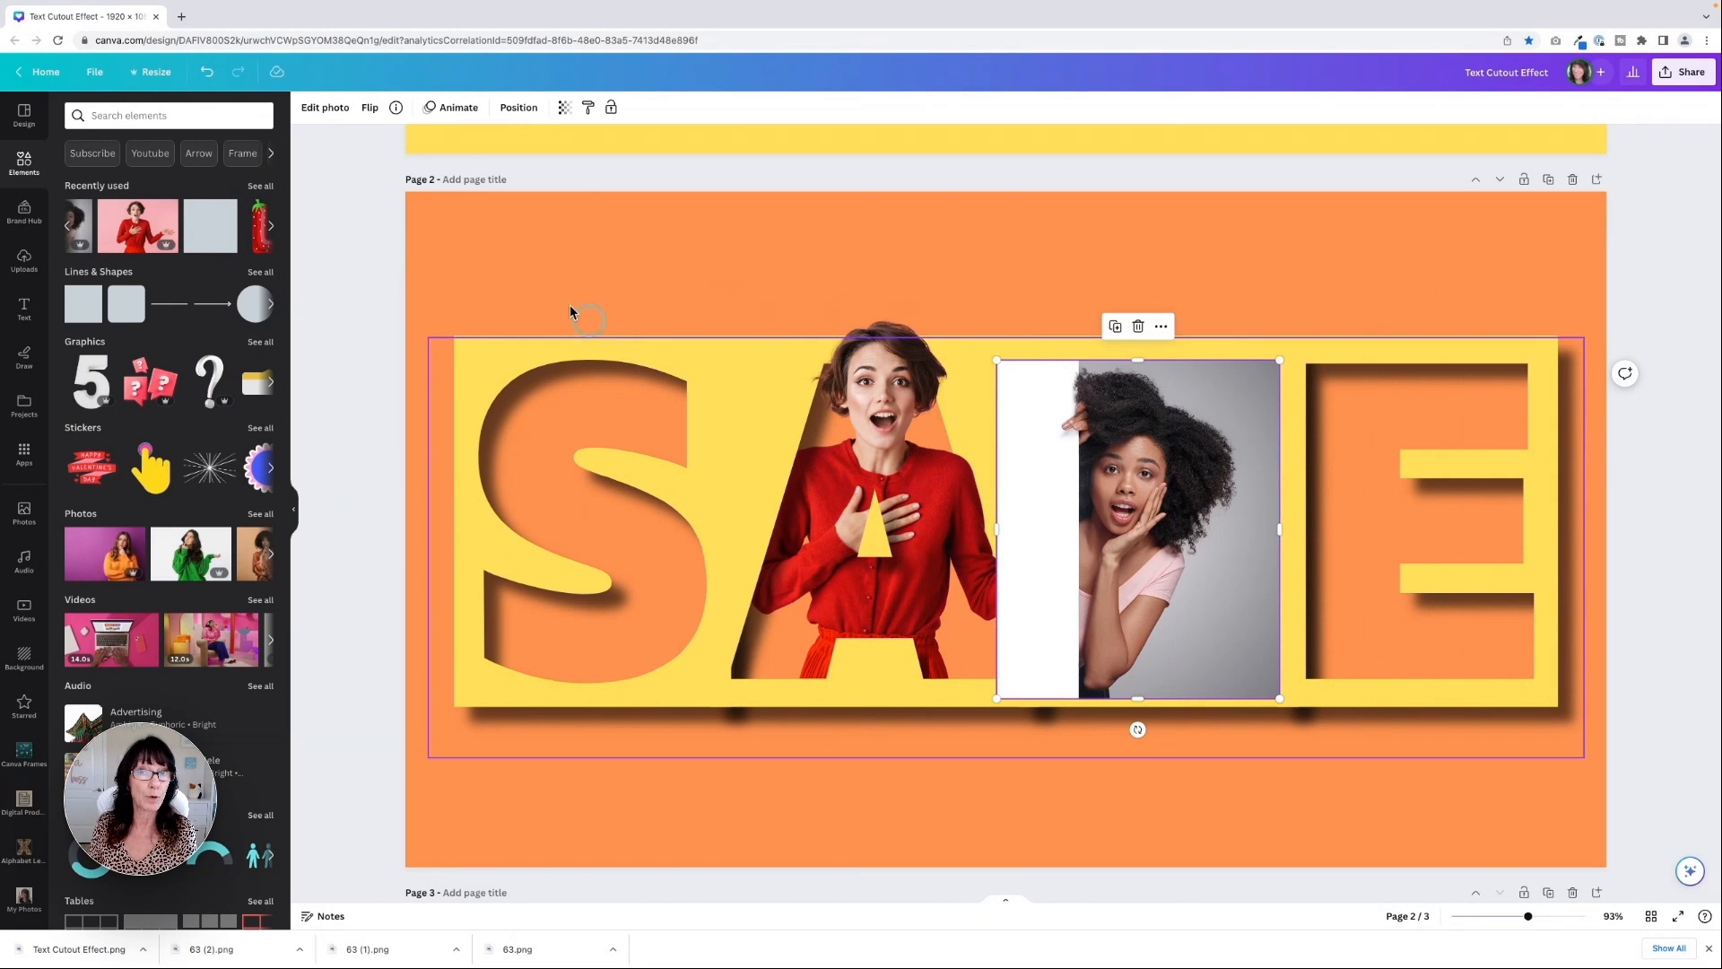
Remove the background of the peeking woman's photo and fit her, slightly reduced, against the left edge of the letter E
click(324, 107)
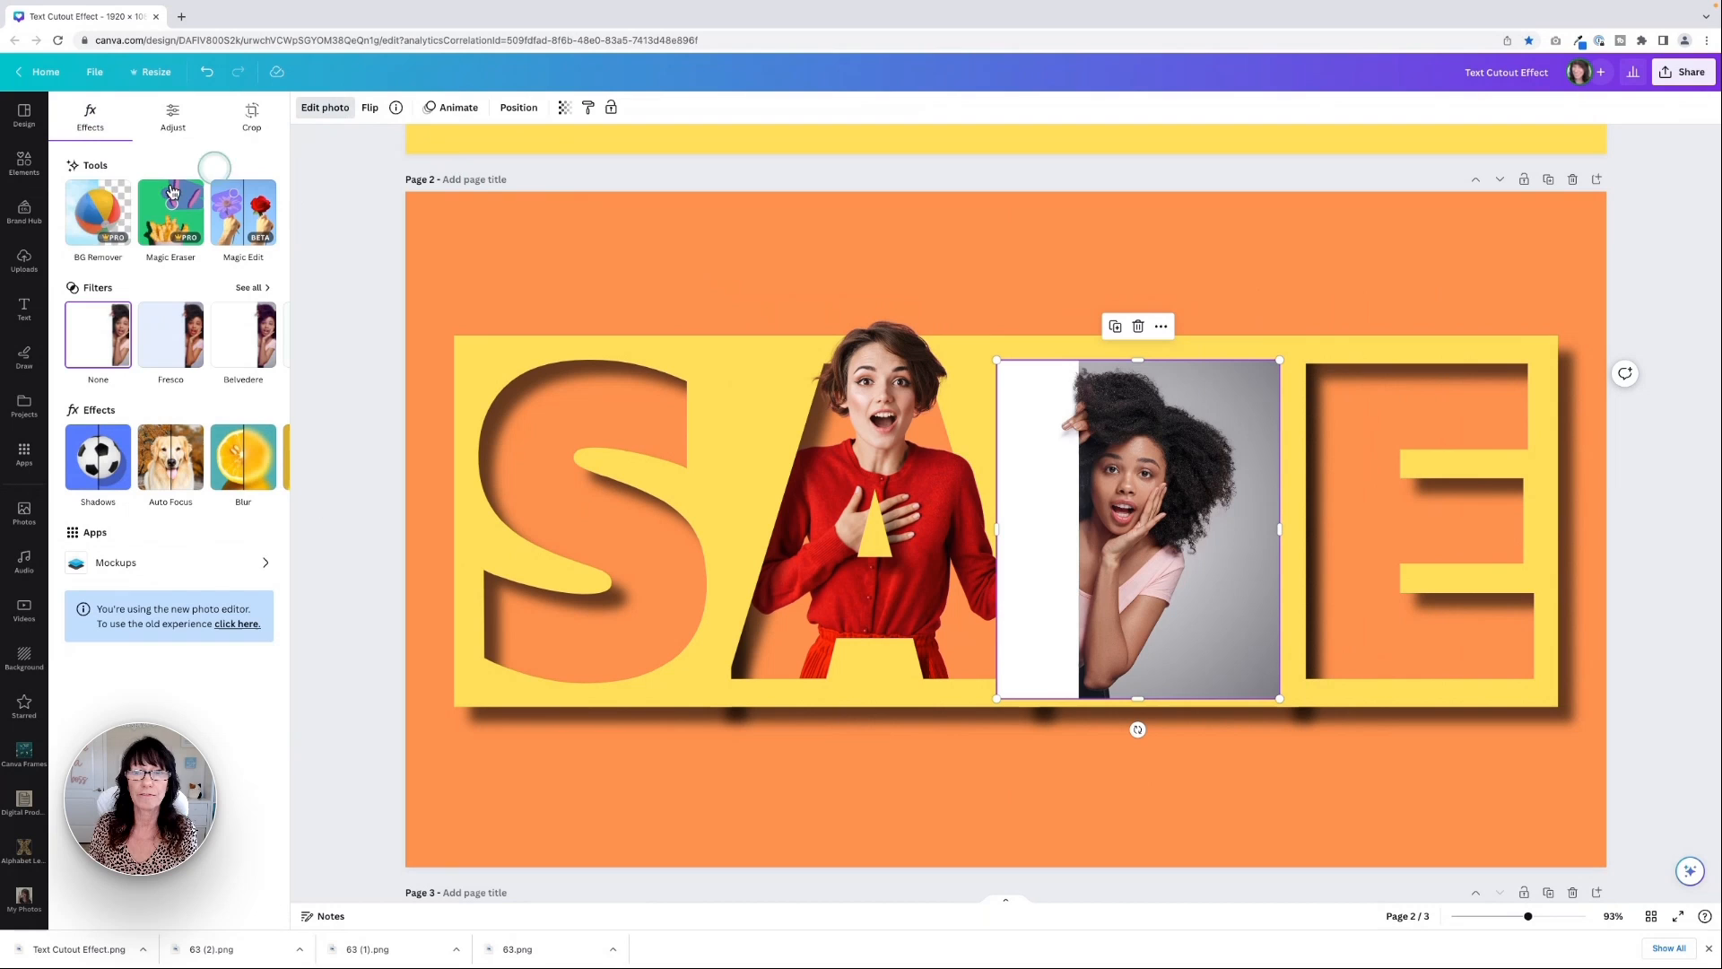
click(85, 219)
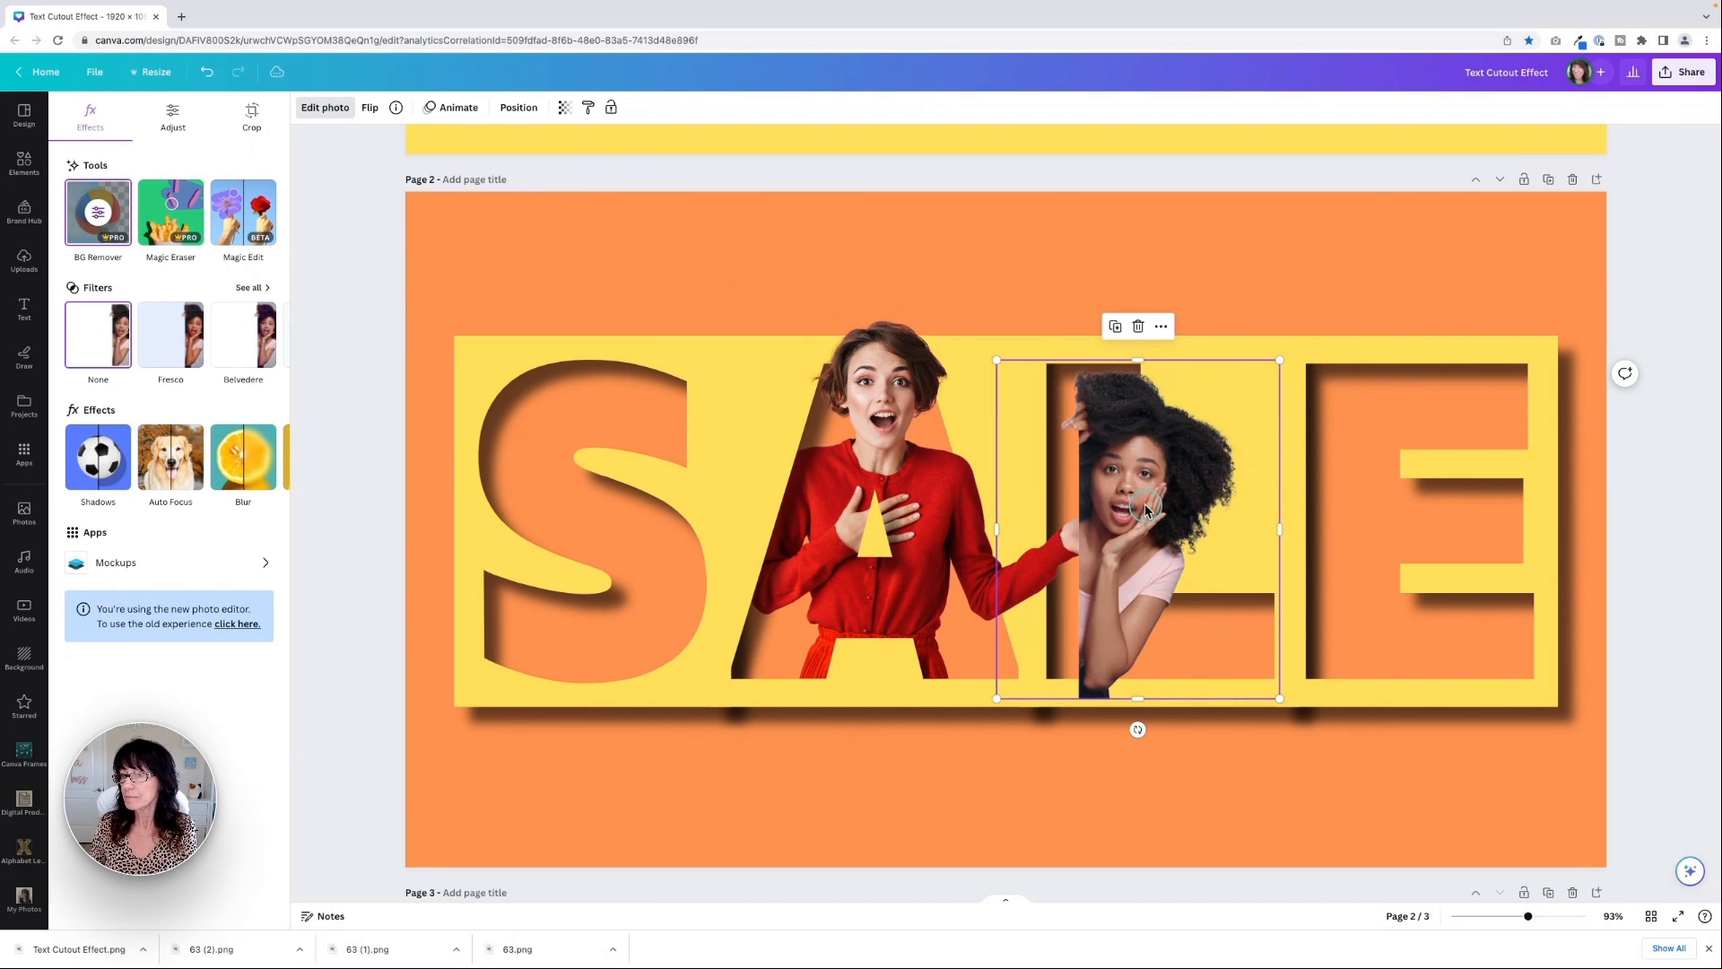
drag(1145, 508, 1374, 487)
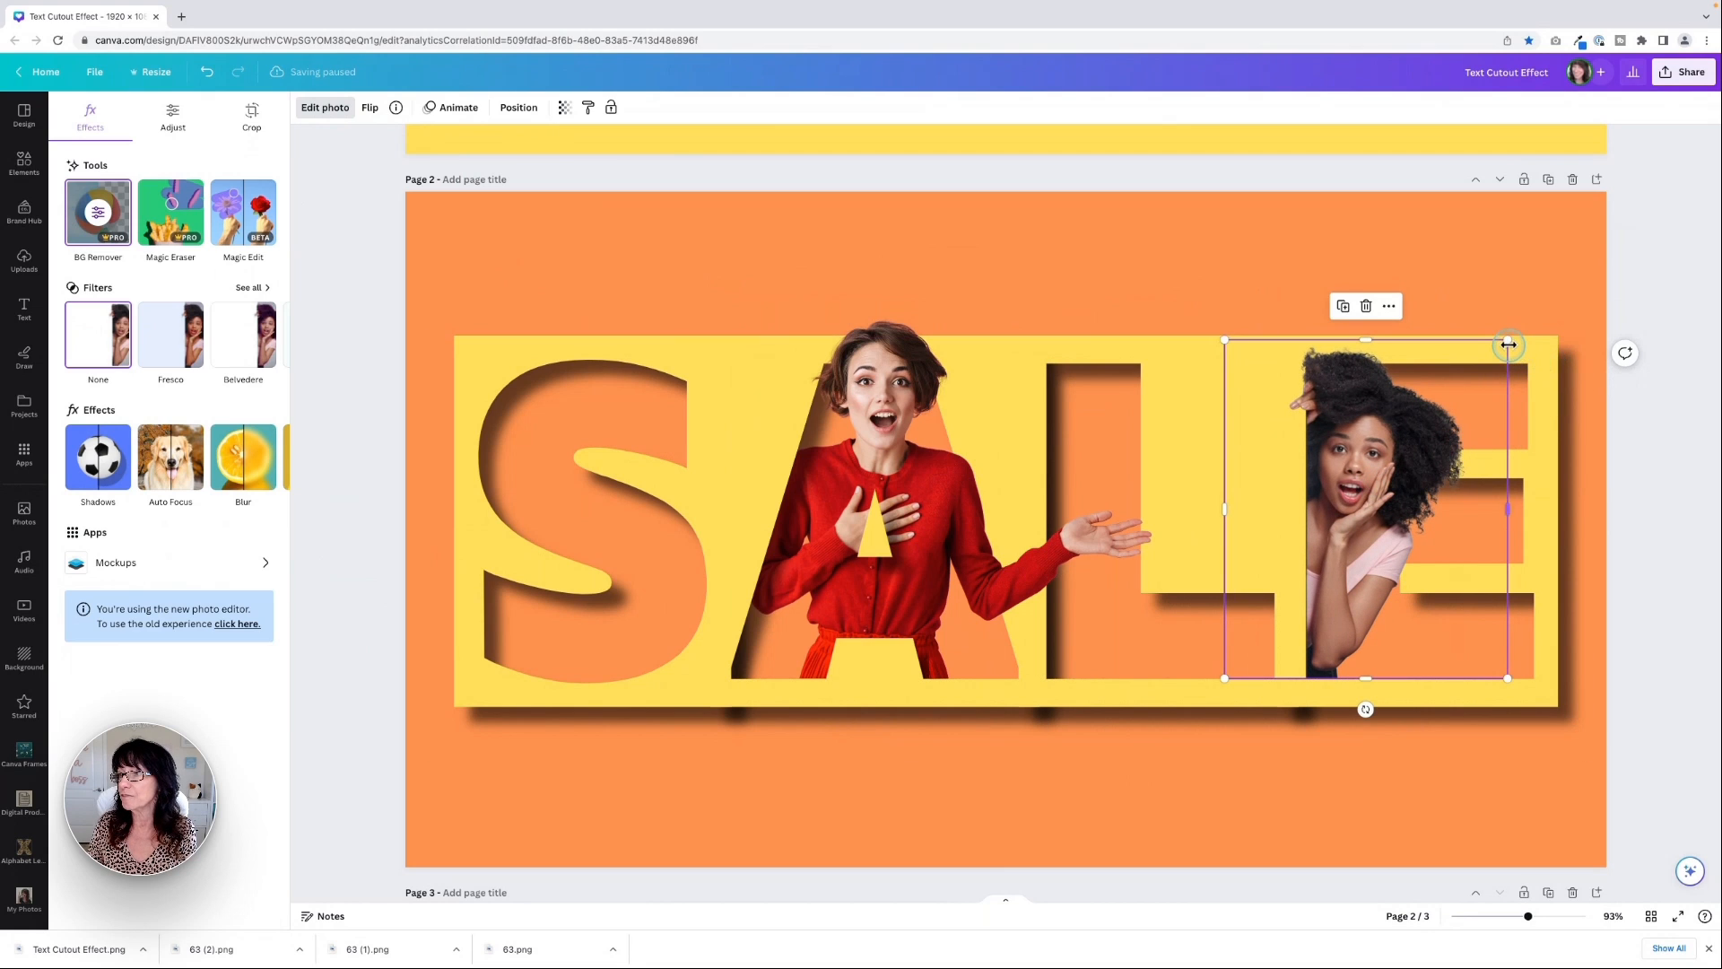
drag(1507, 343, 1502, 357)
click(1252, 685)
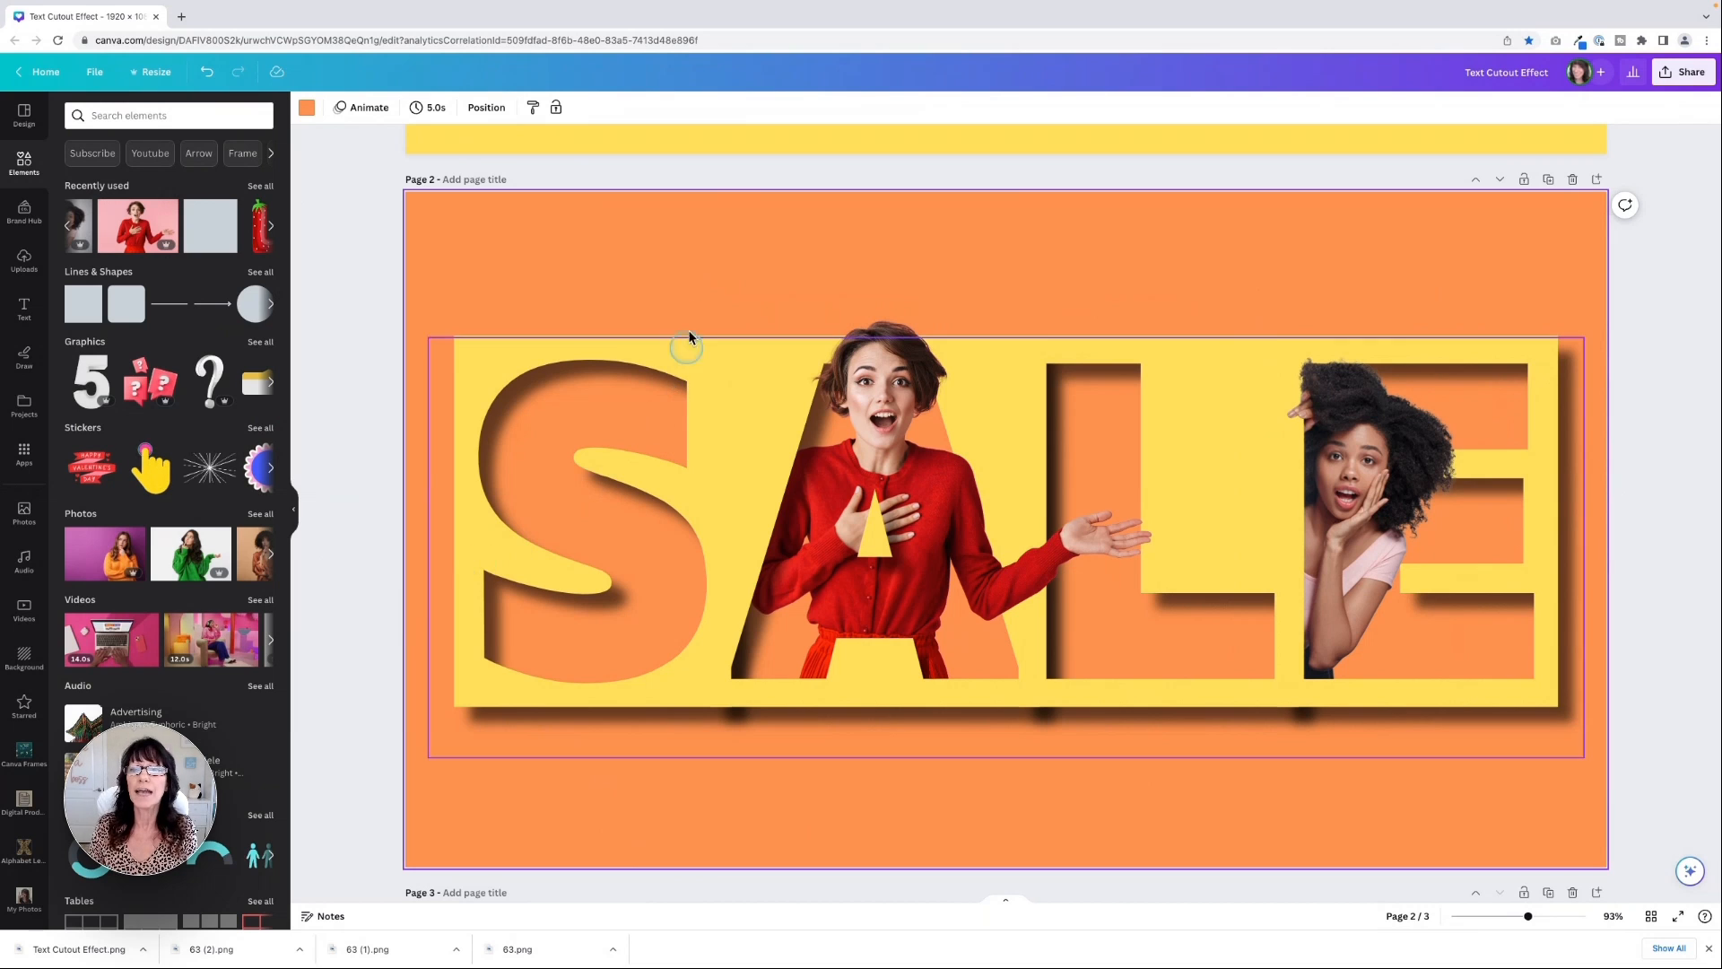
click(367, 636)
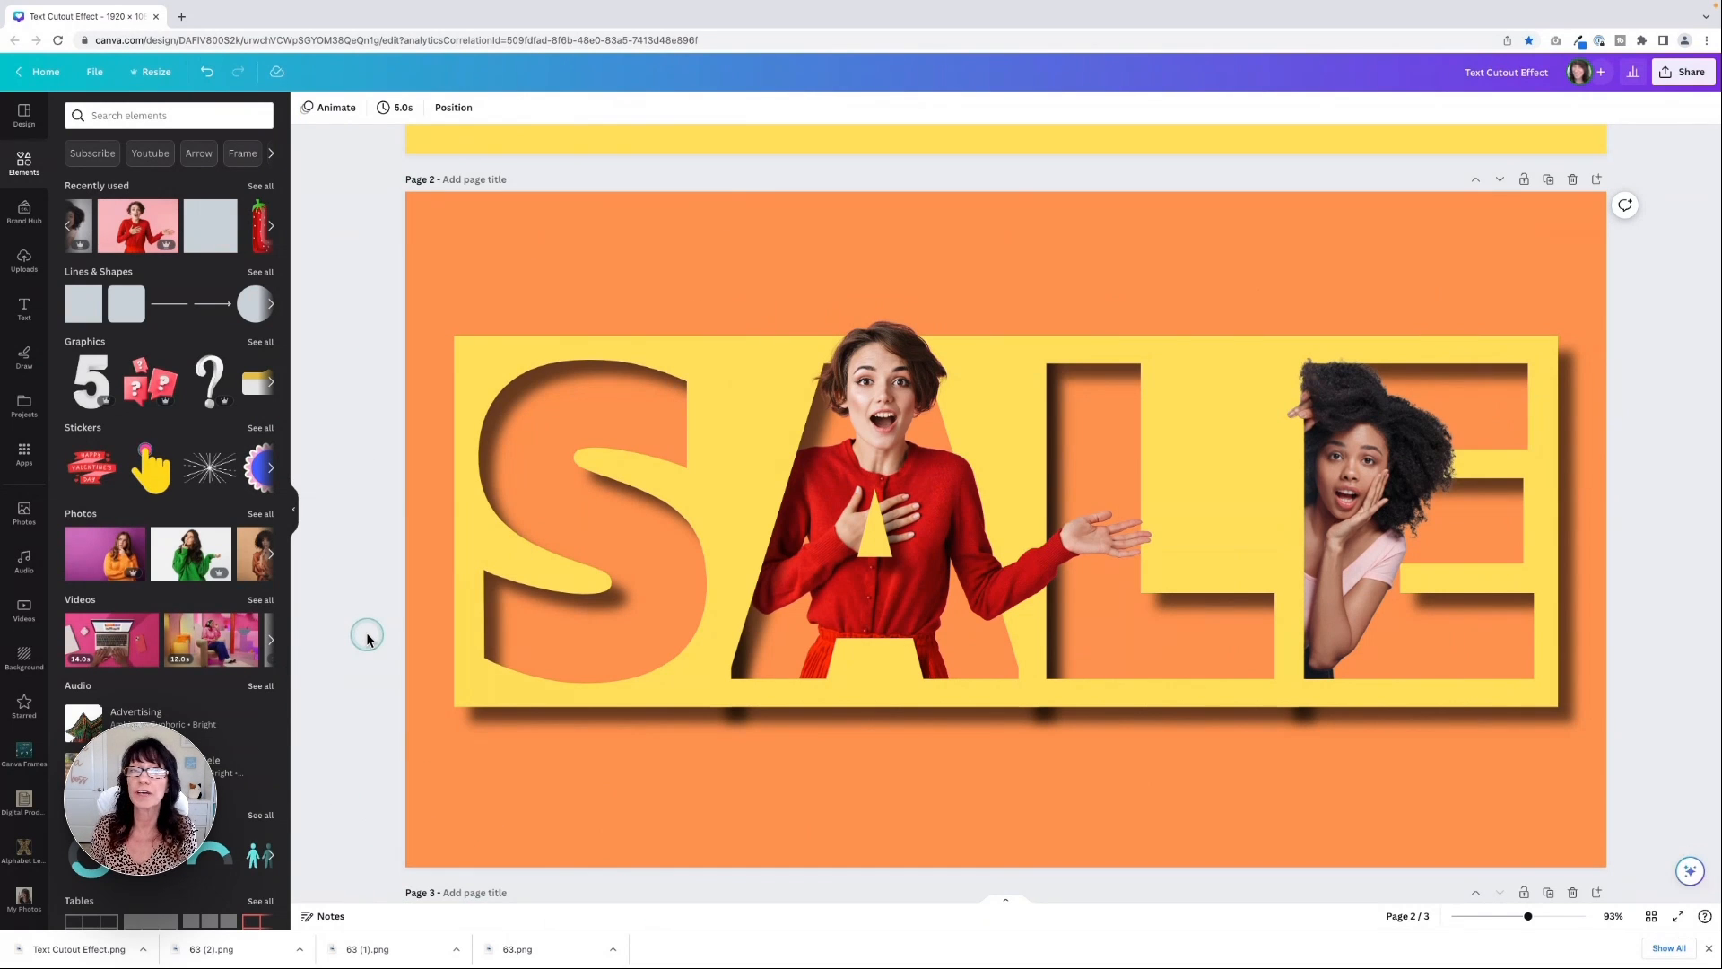
Add a square shape and fill it with the document's yellow
click(89, 315)
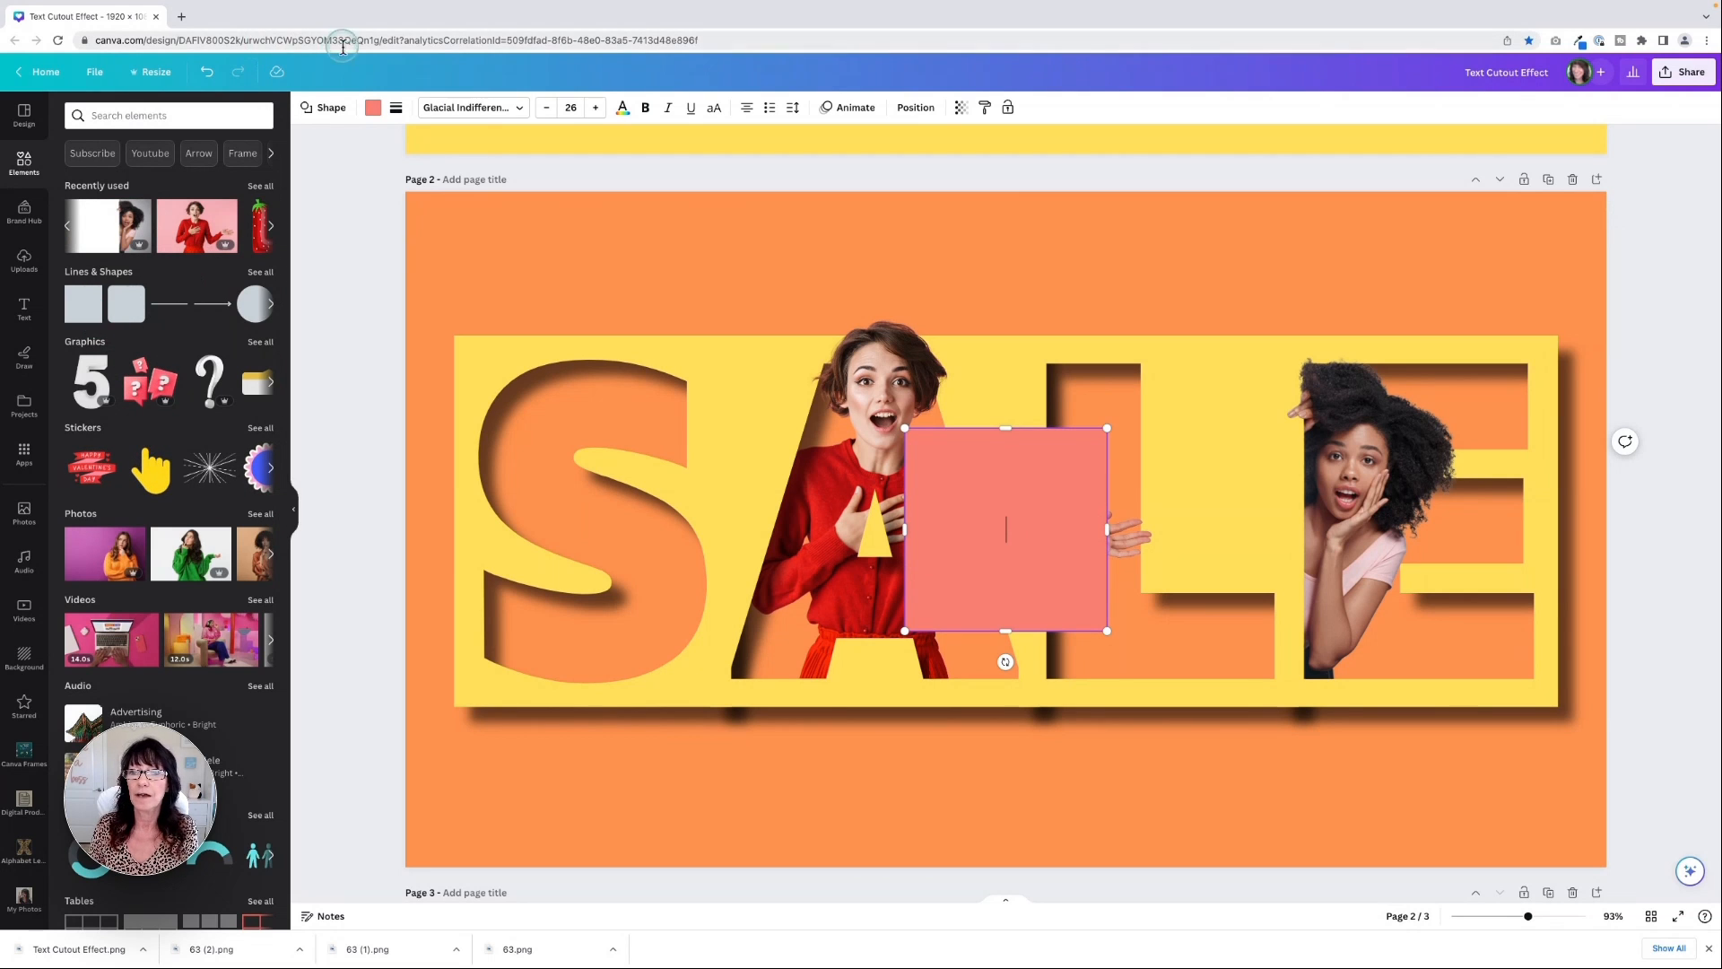
click(373, 107)
click(261, 192)
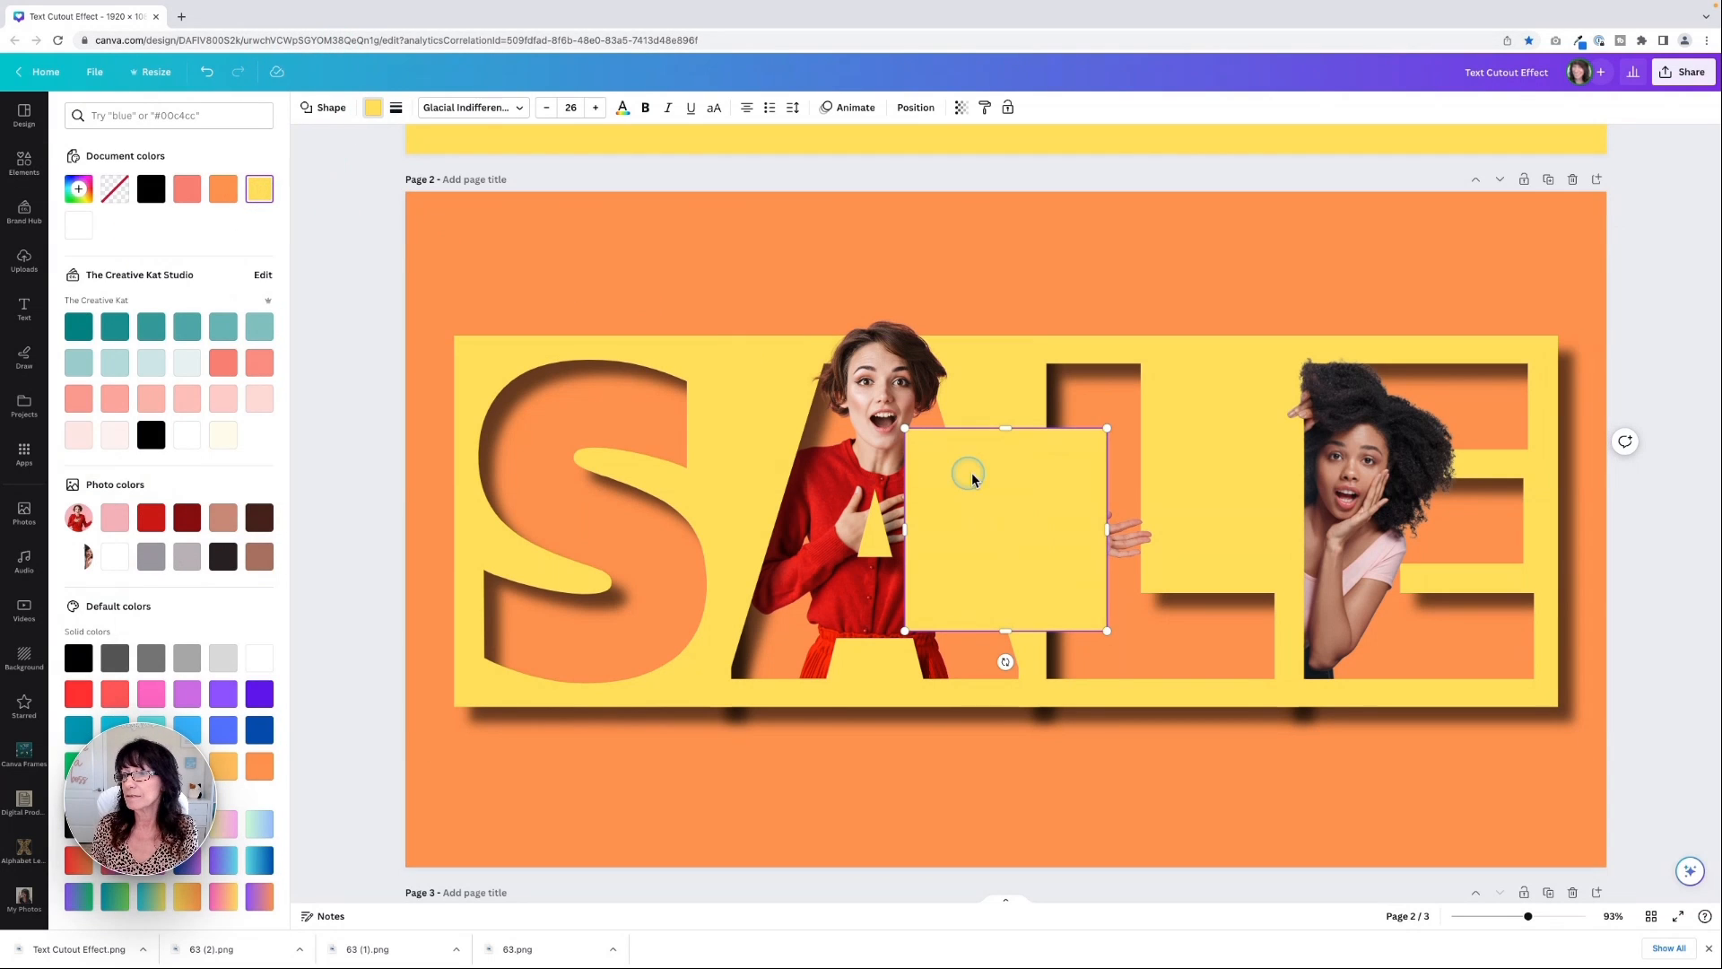
Stretch the yellow square into a full-width strip covering the page above the SALE letters
drag(1016, 513, 1615, 292)
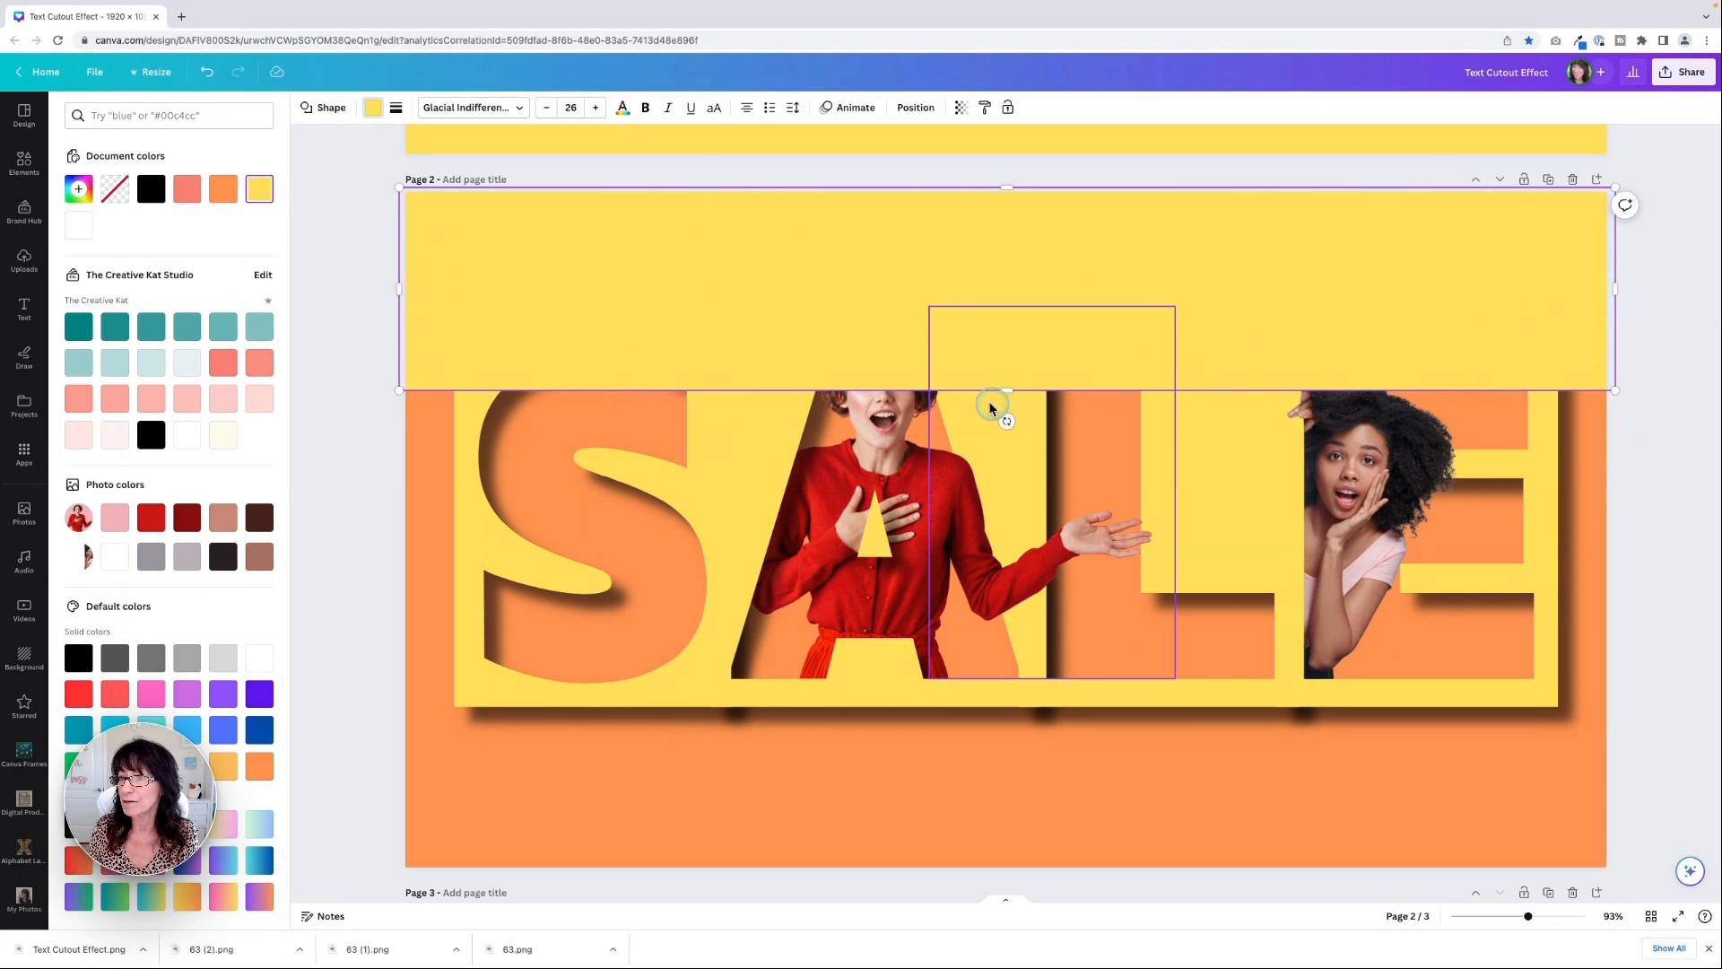
drag(1007, 390, 1003, 351)
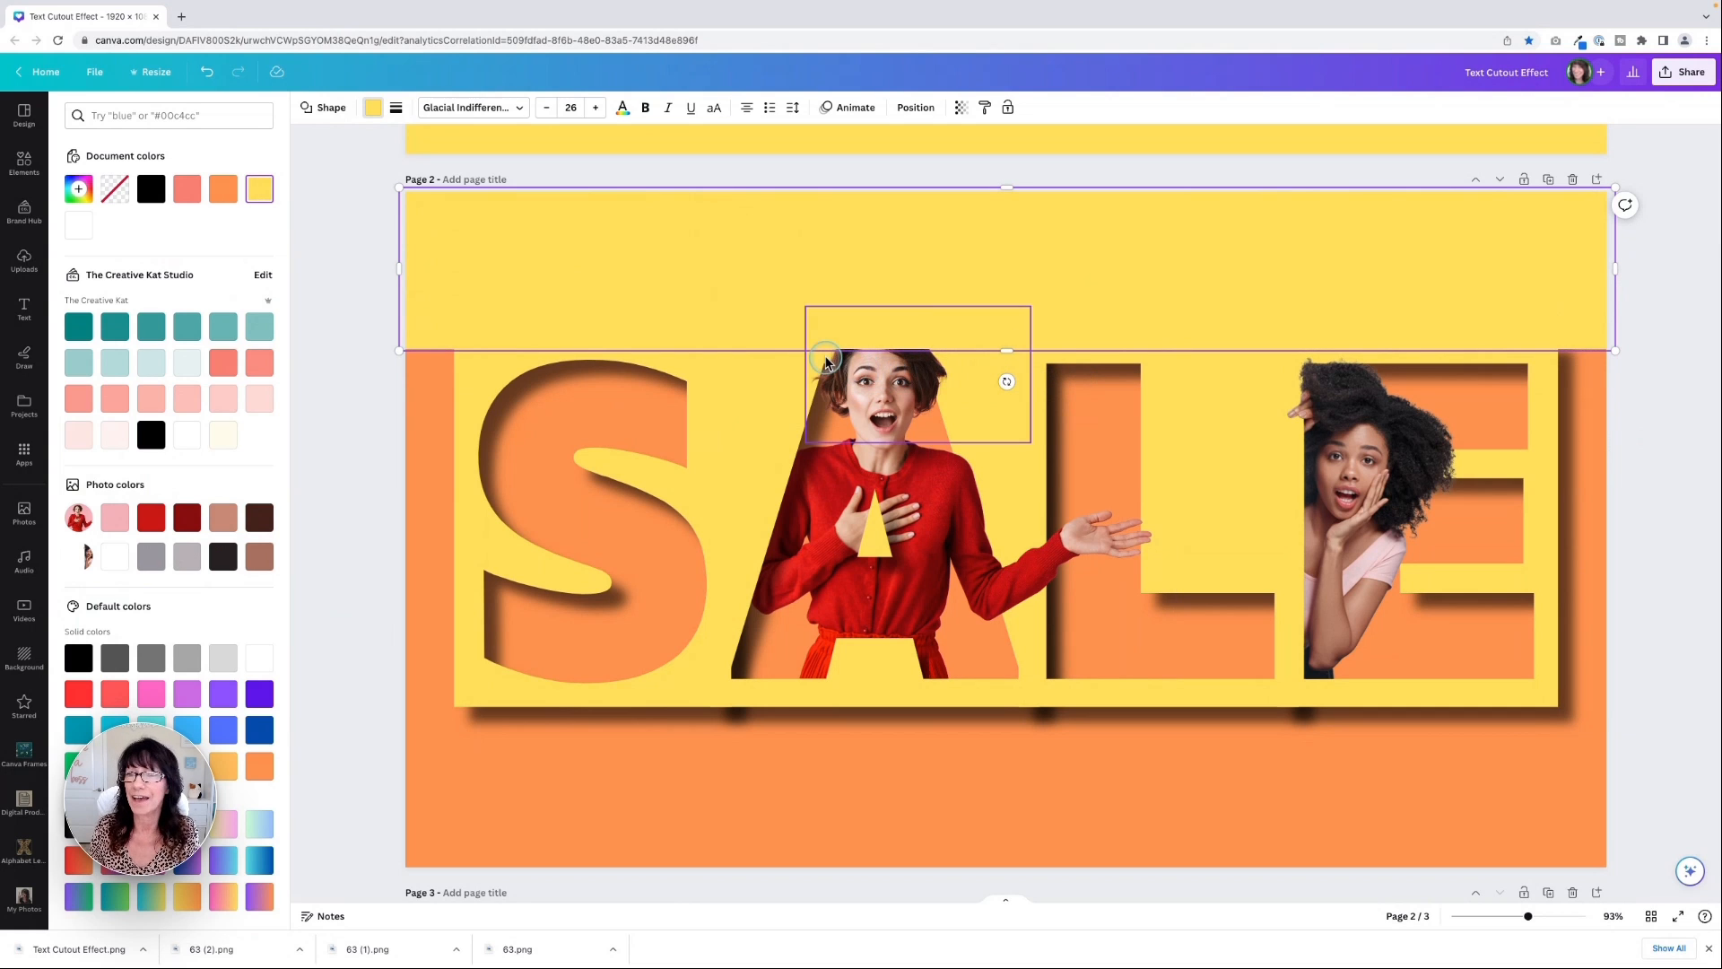
click(301, 283)
click(371, 277)
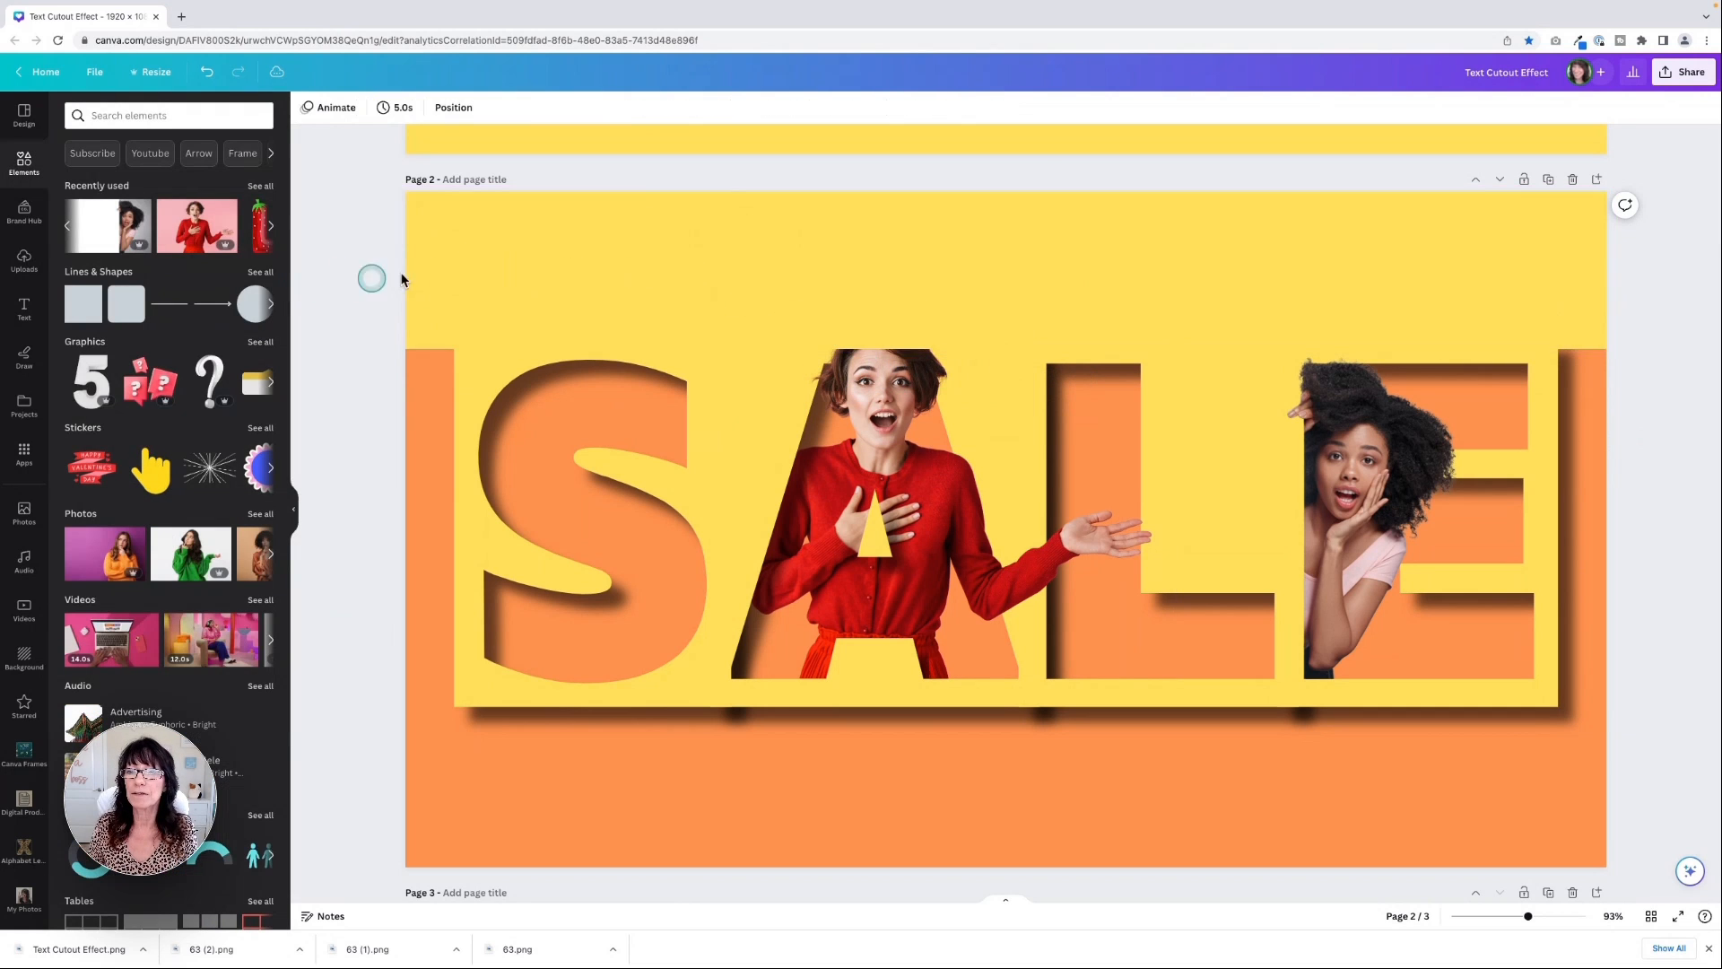
Duplicate the yellow strip, place the copy along the page's lower edge, and extend it up over the bottom border of the text block
click(480, 260)
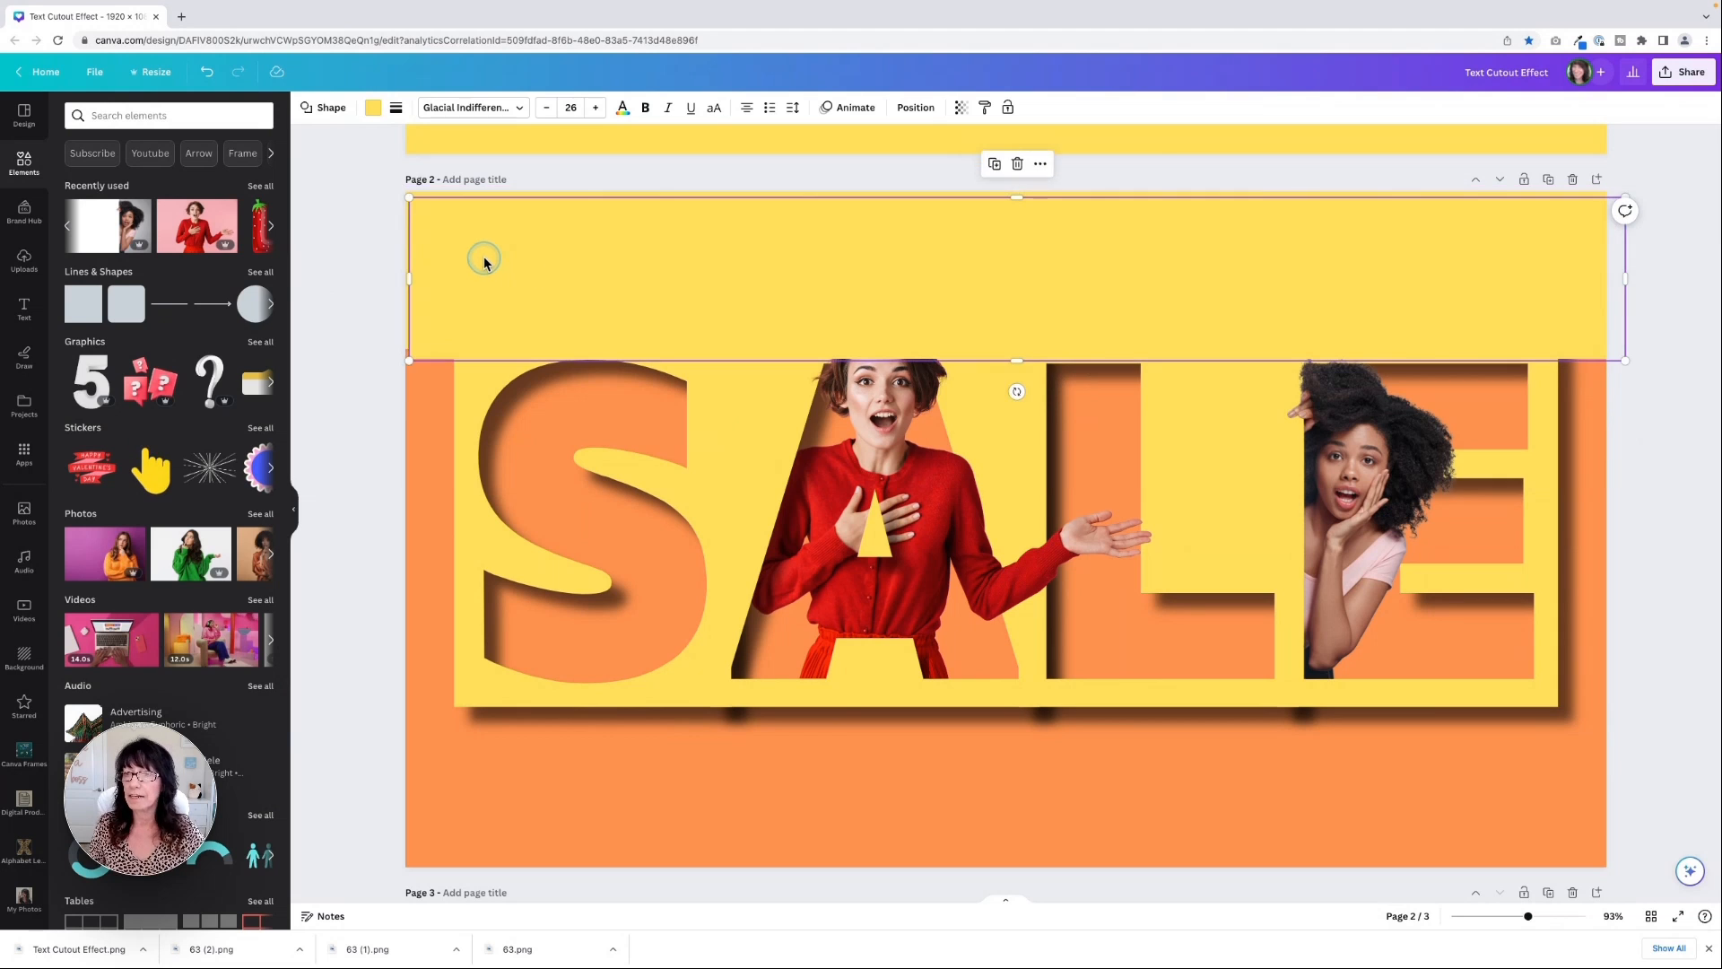
drag(485, 258, 674, 772)
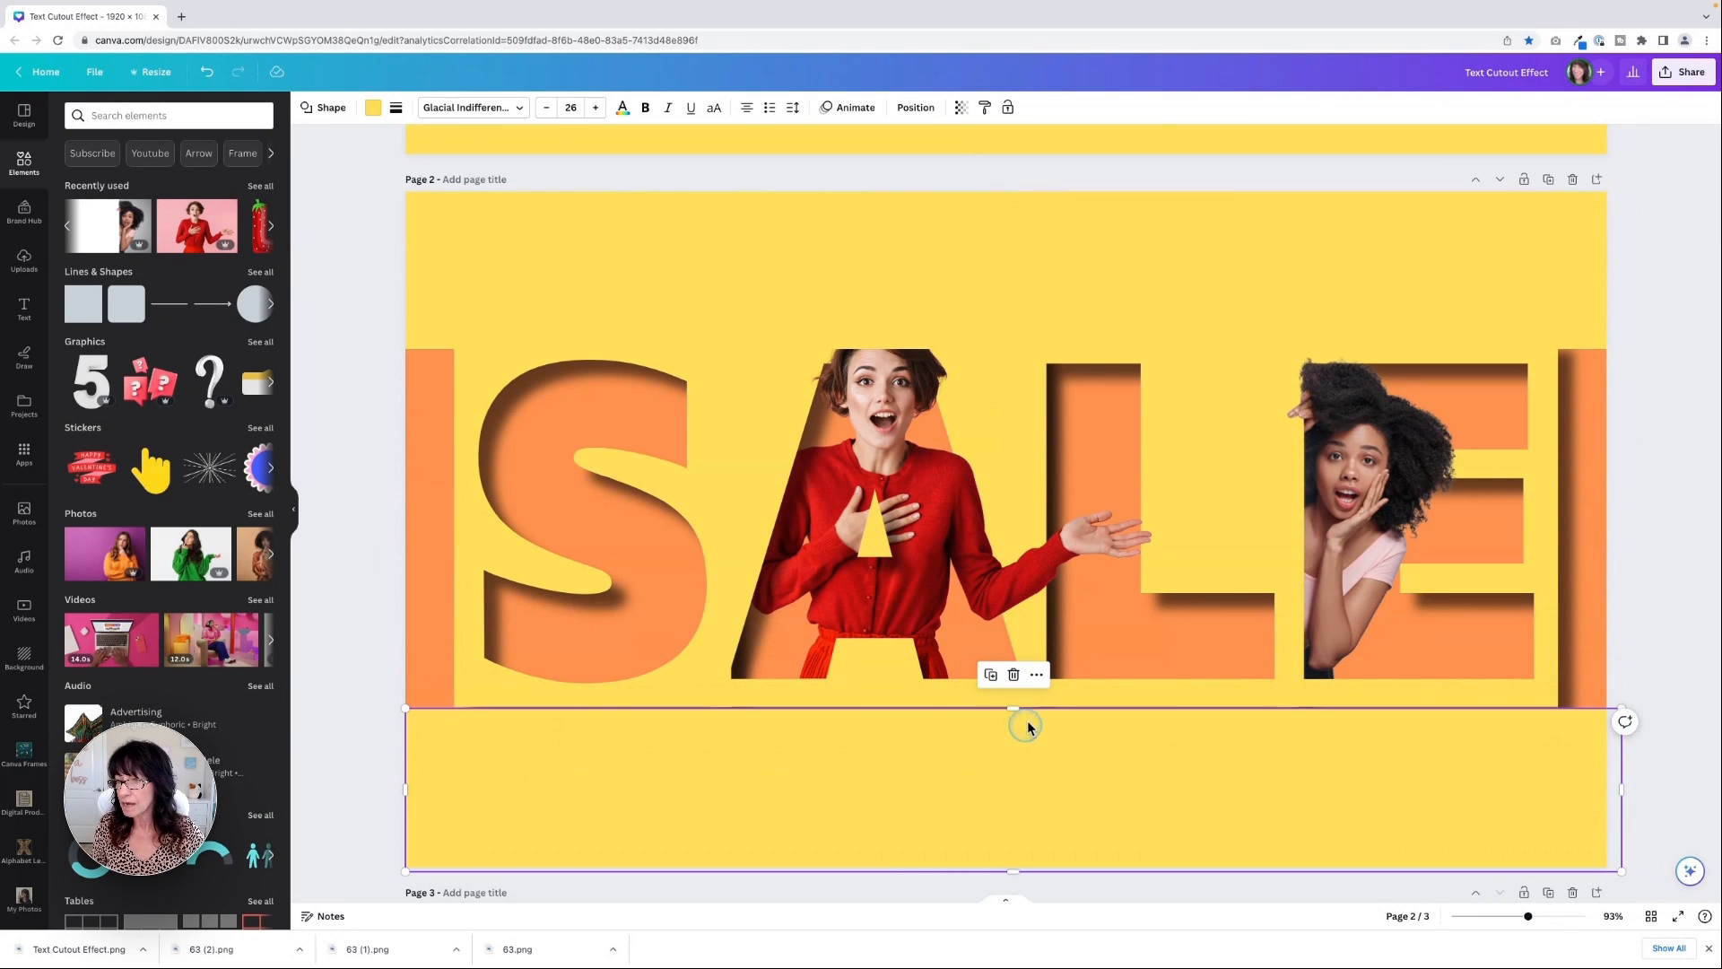
drag(1014, 708, 1013, 701)
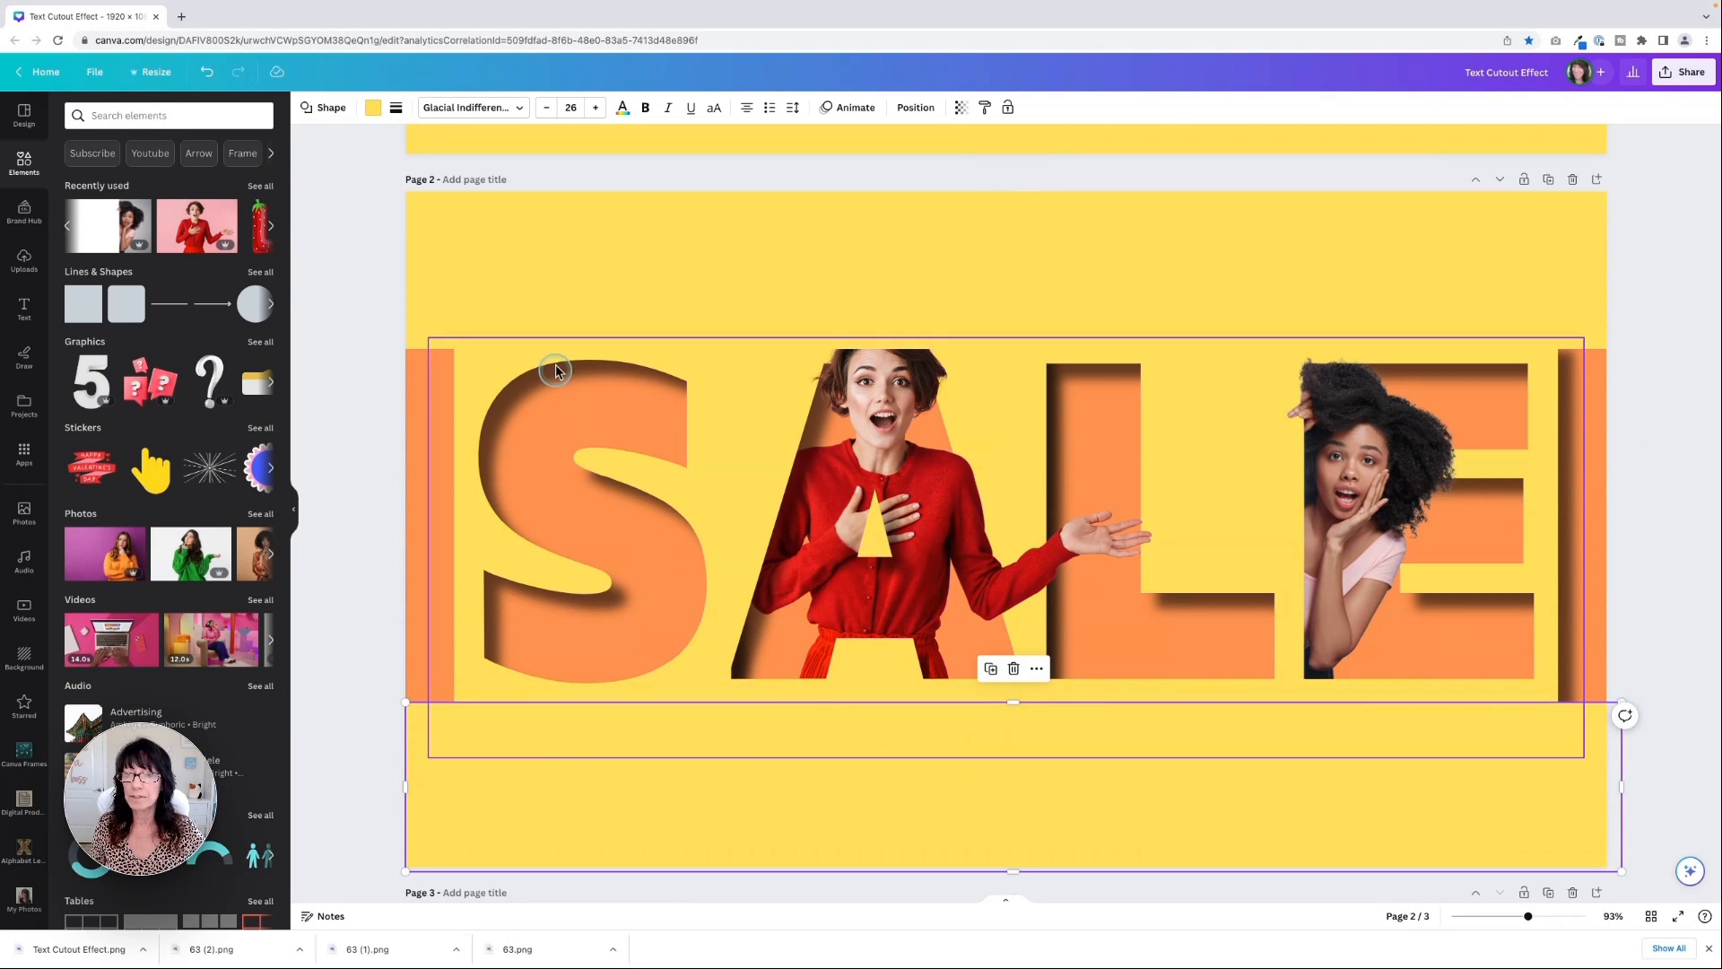
Make another copy of the strip, reshape it to cover the orange left margin, and duplicate it over the right margin
click(568, 289)
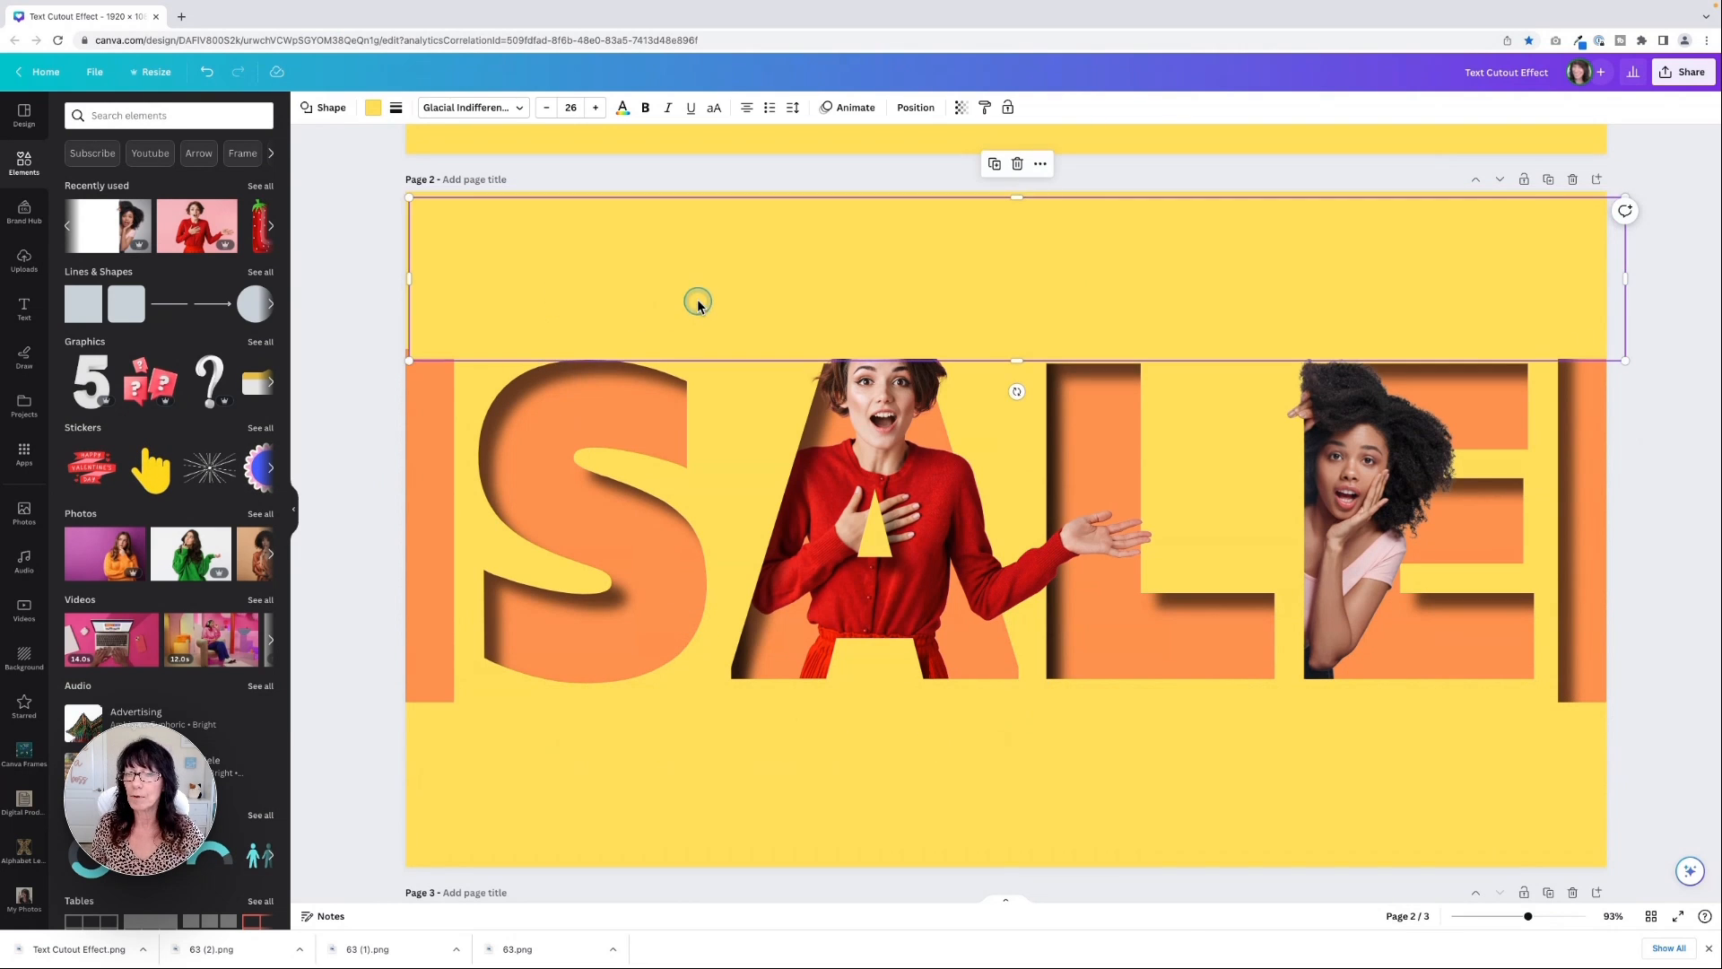
drag(696, 300, 702, 337)
drag(1622, 387, 460, 774)
drag(428, 222, 434, 269)
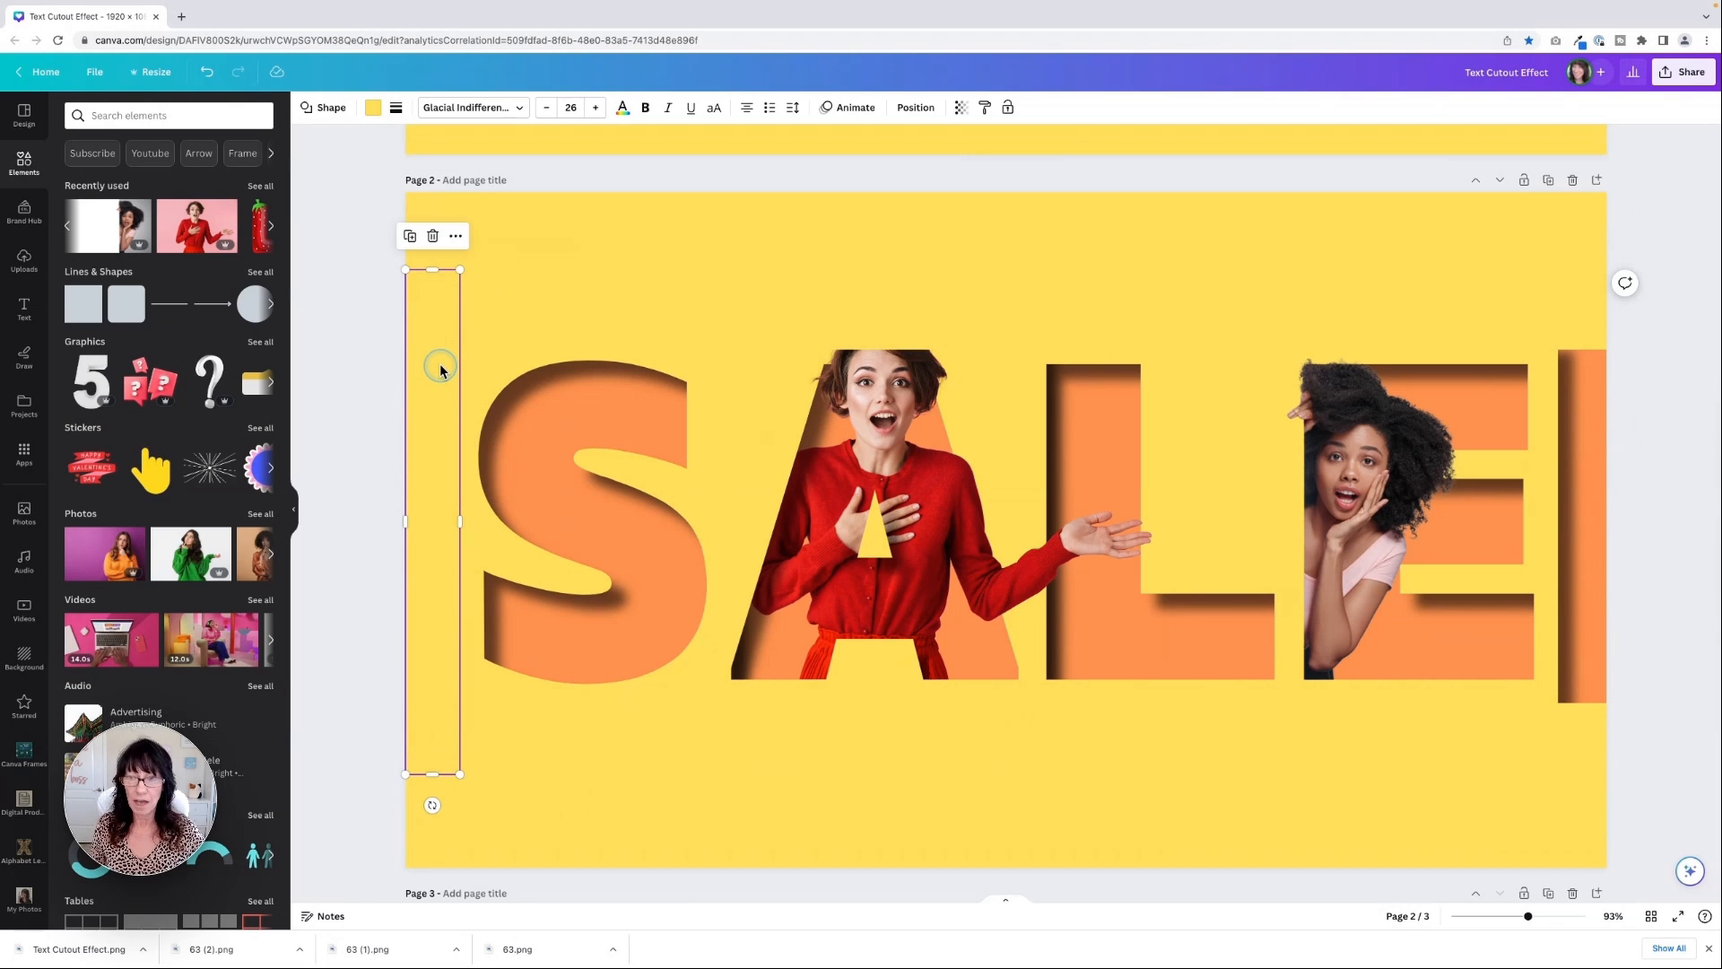
drag(440, 368, 1582, 374)
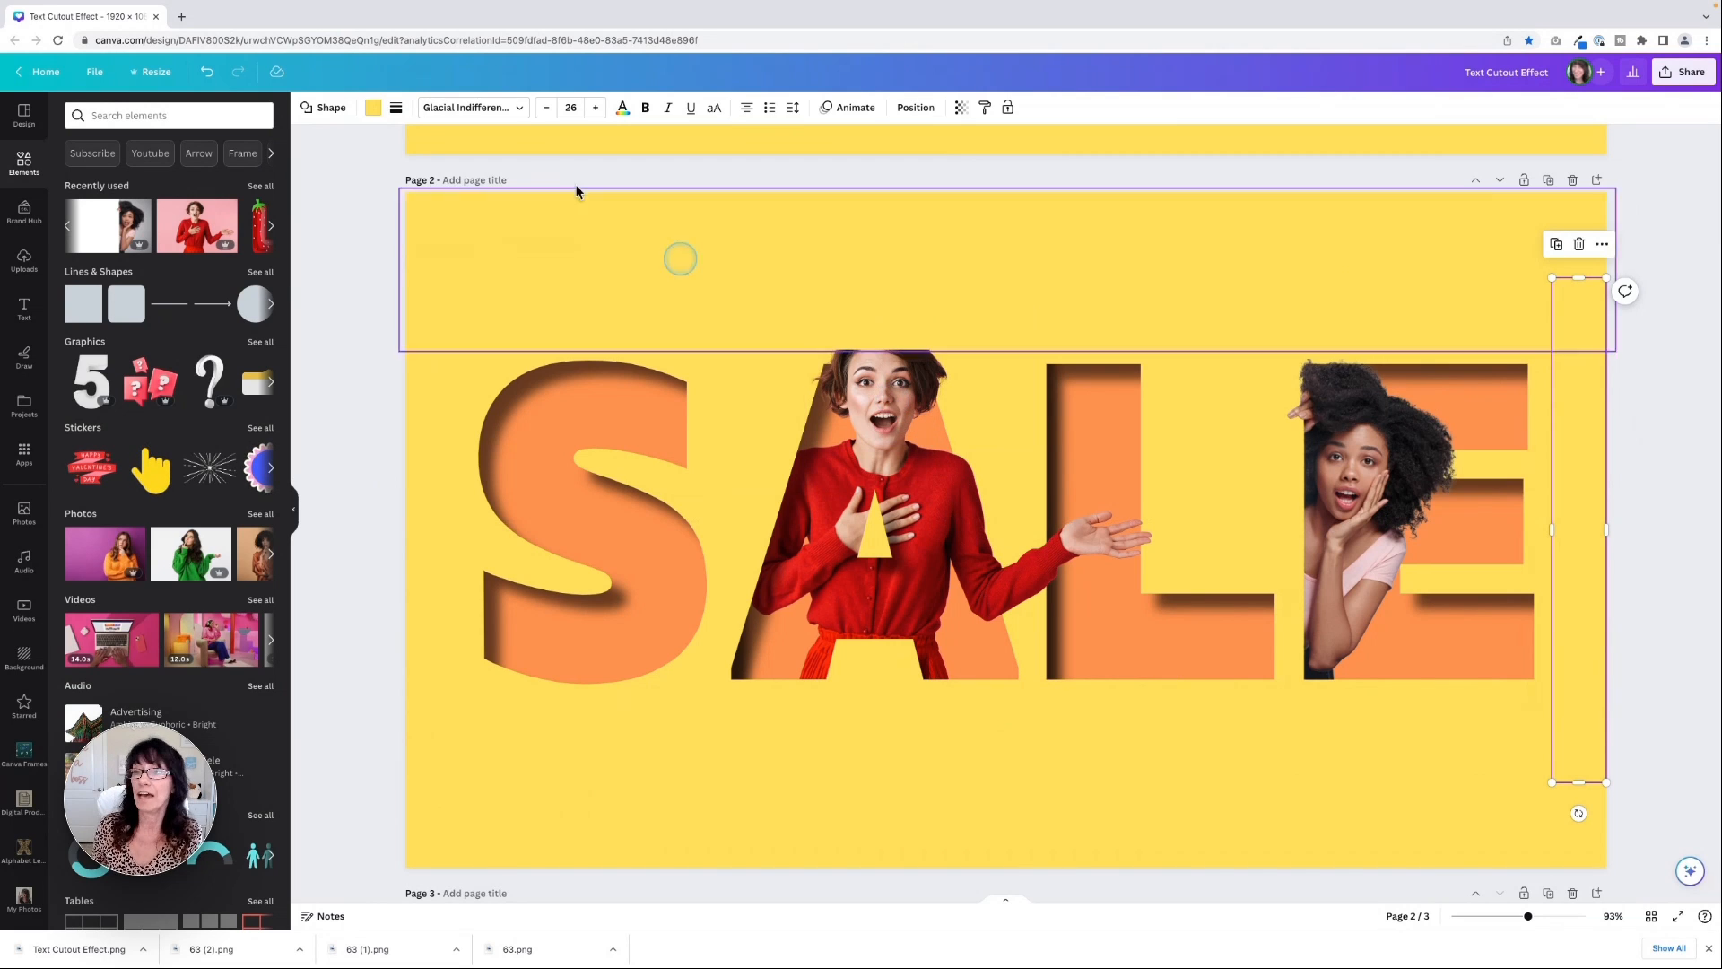
Move the layer with the cropped head of the woman in red to the front of all the layers
click(905, 114)
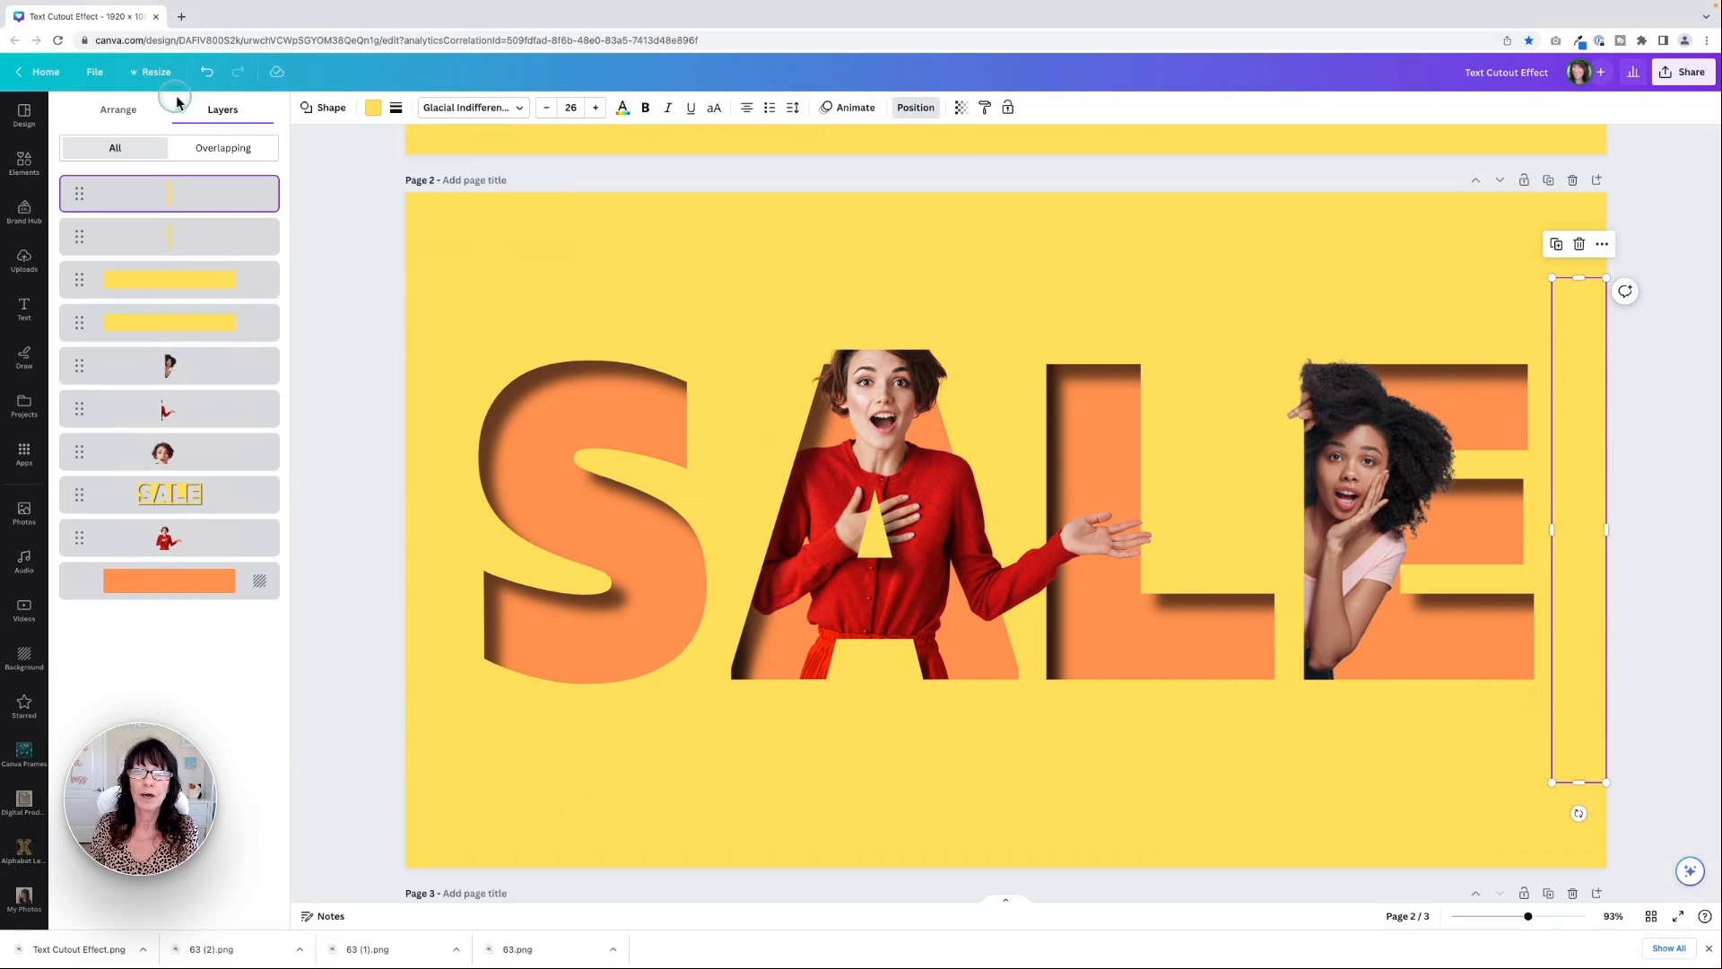
click(234, 108)
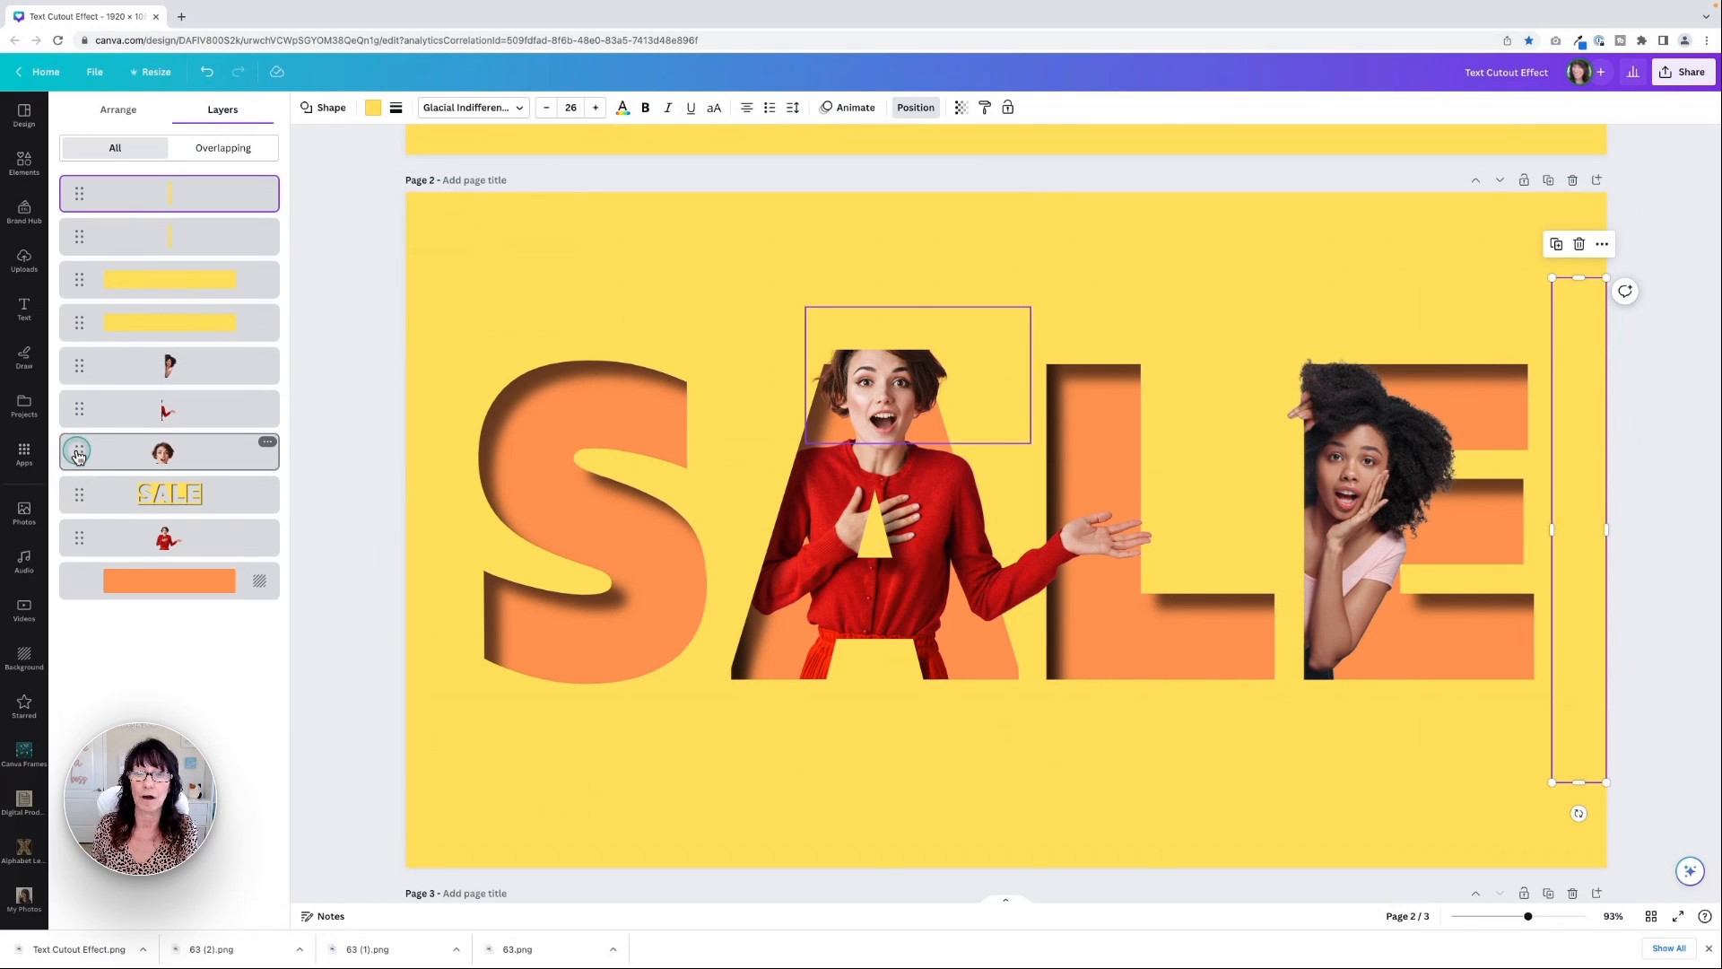
drag(77, 456, 81, 190)
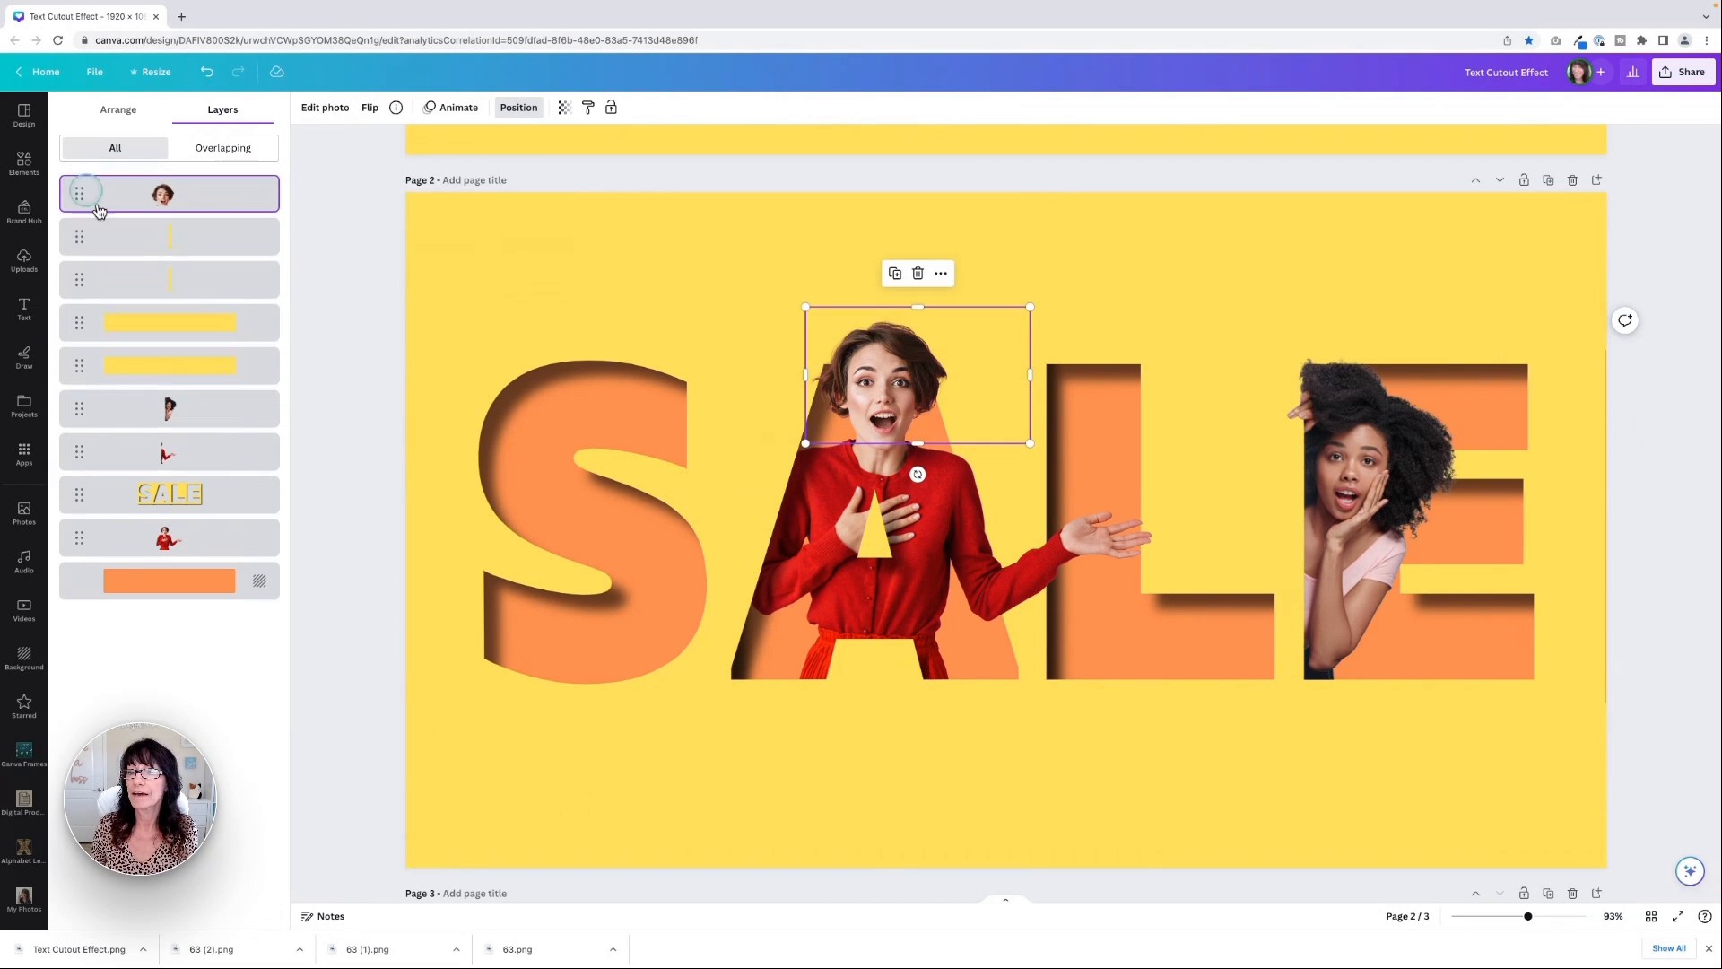
click(370, 369)
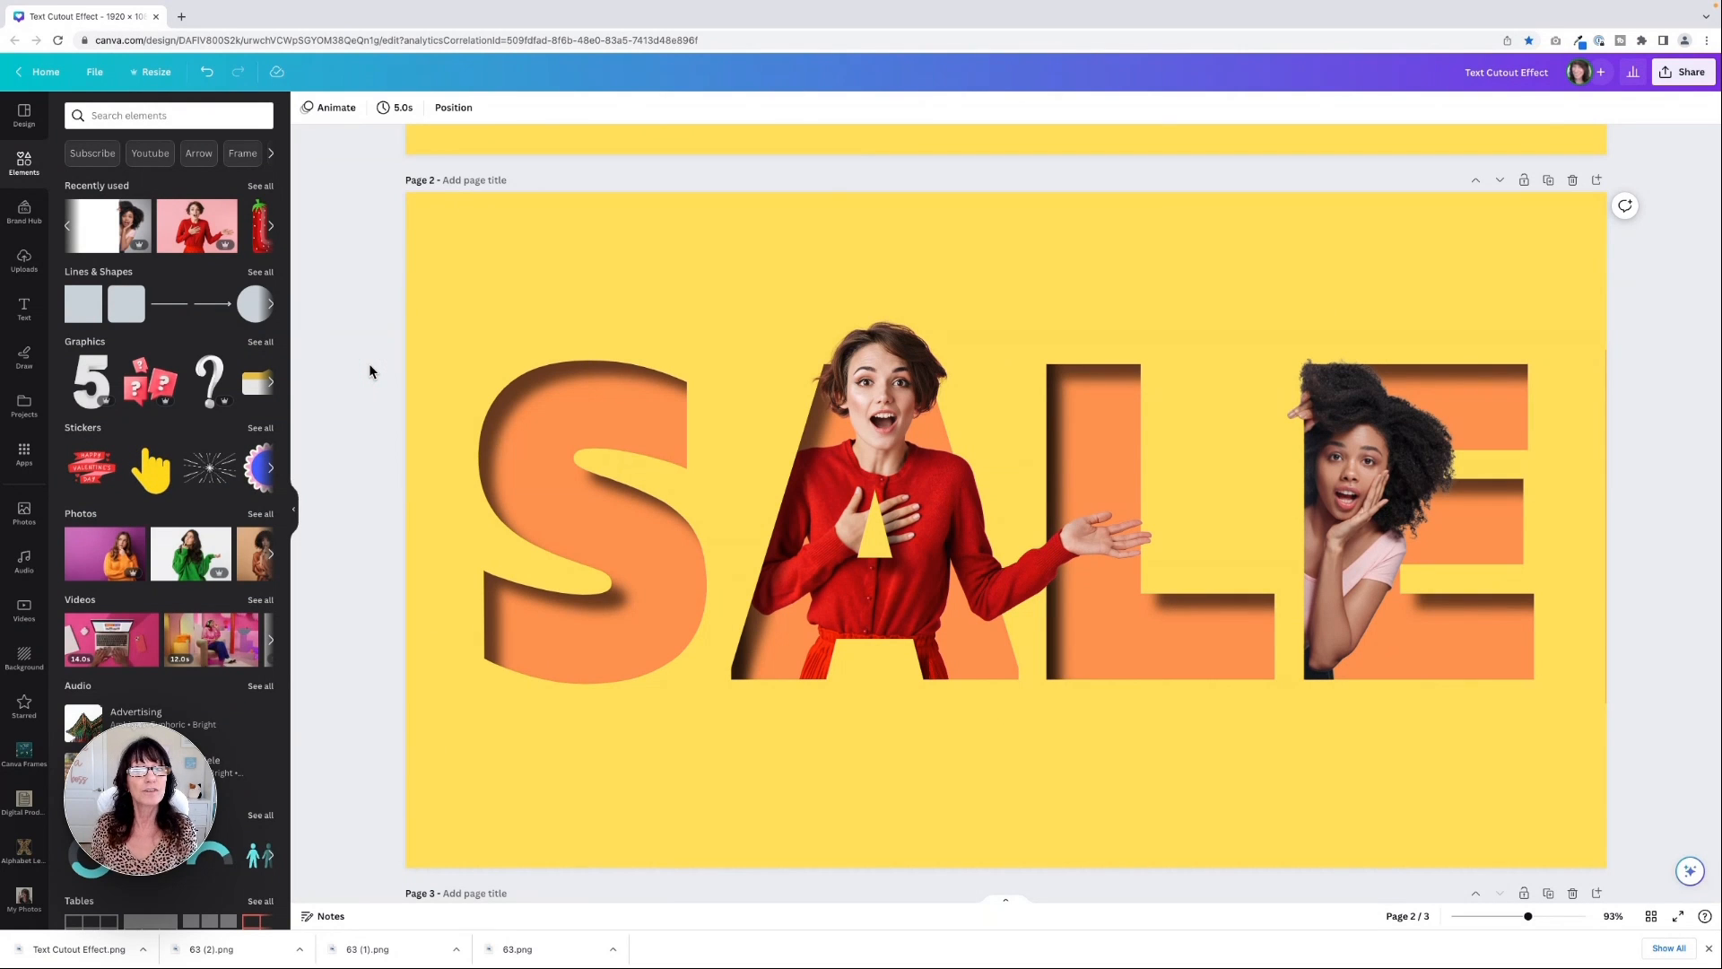
scroll(369, 363, up, 3)
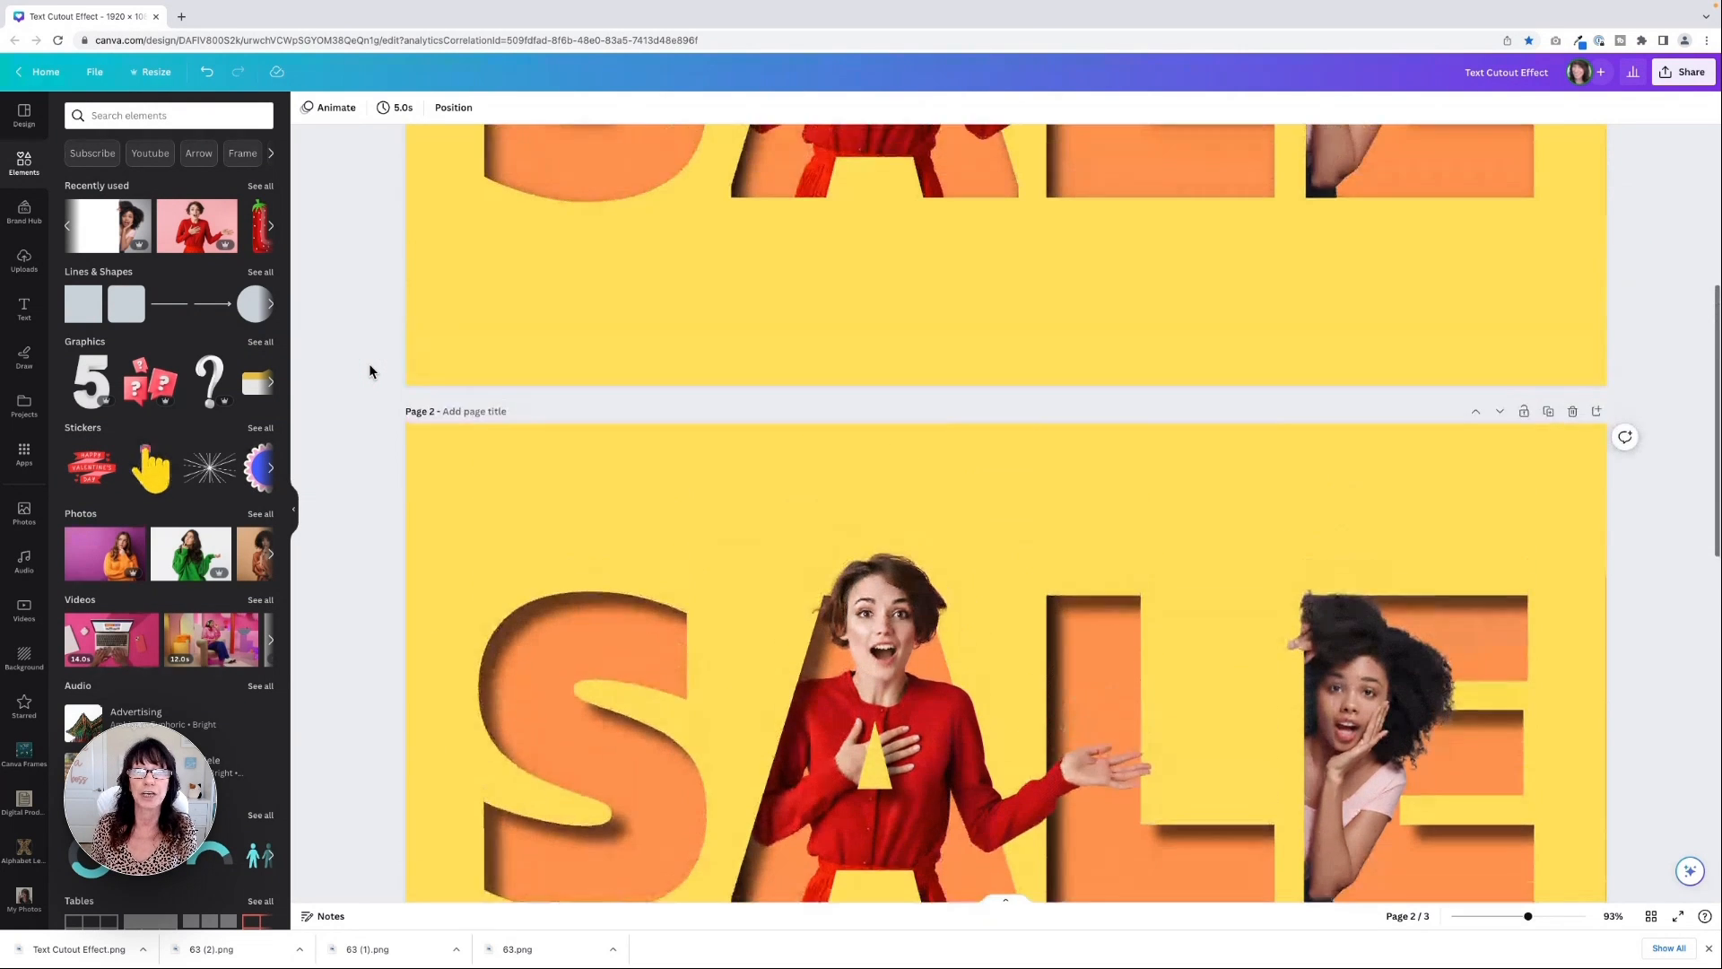
scroll(369, 364, down, 2)
scroll(368, 363, down, 1)
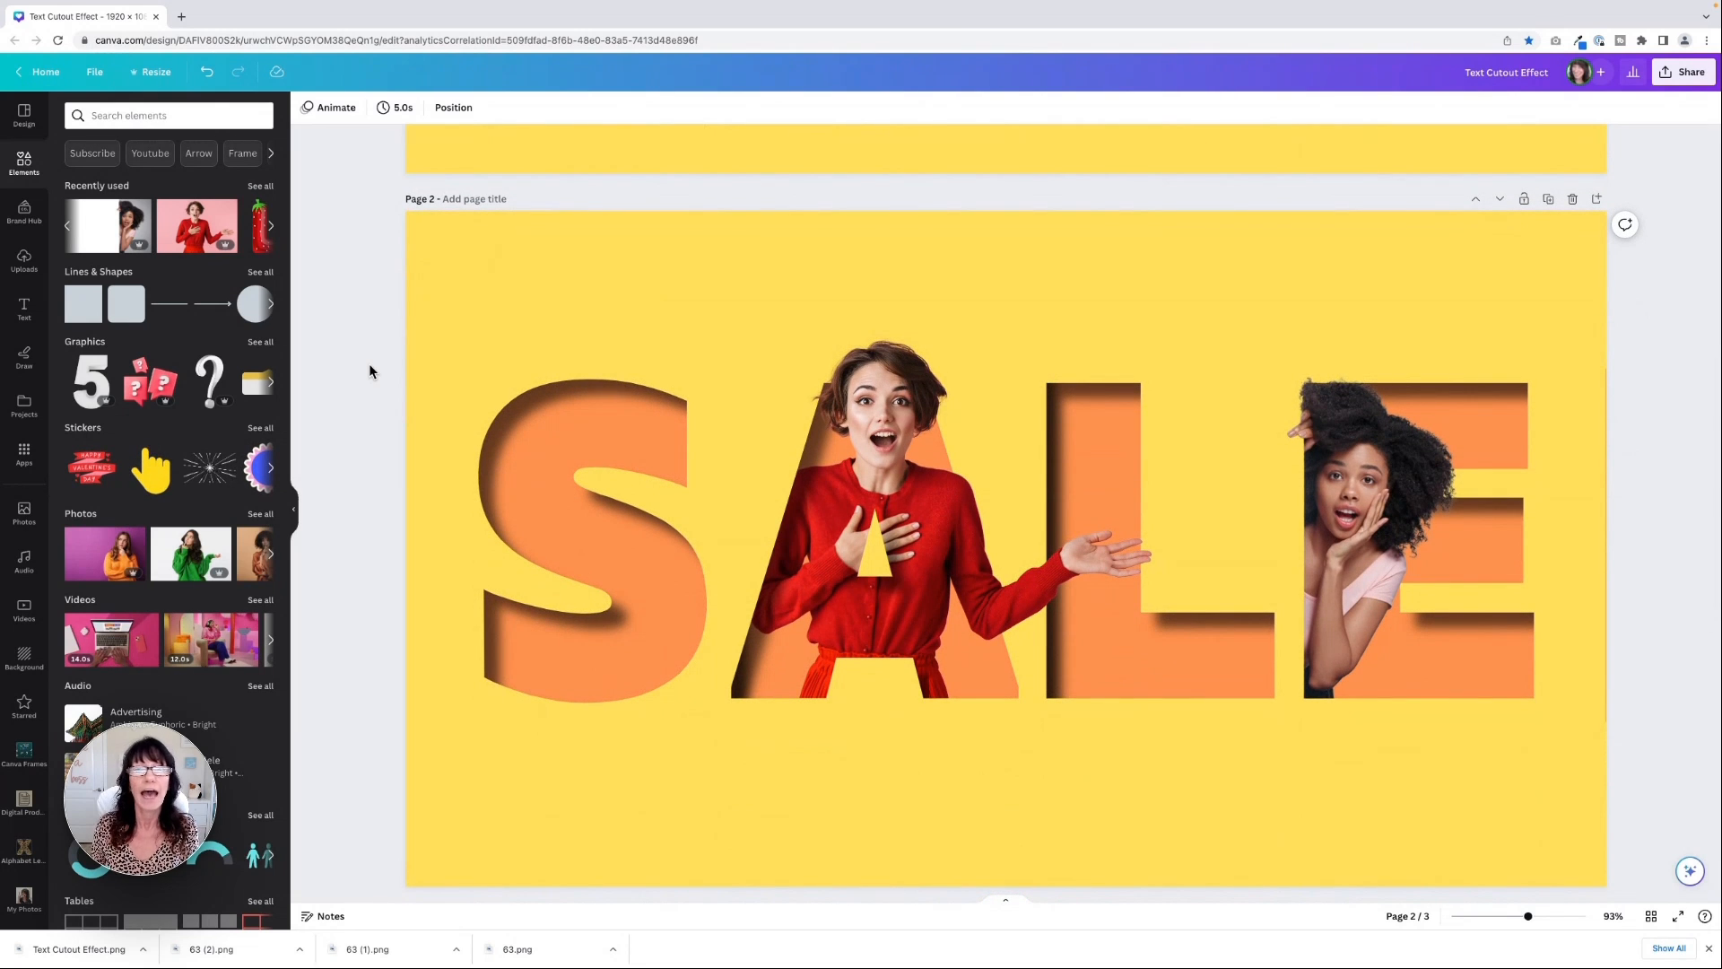
scroll(368, 363, down, 1)
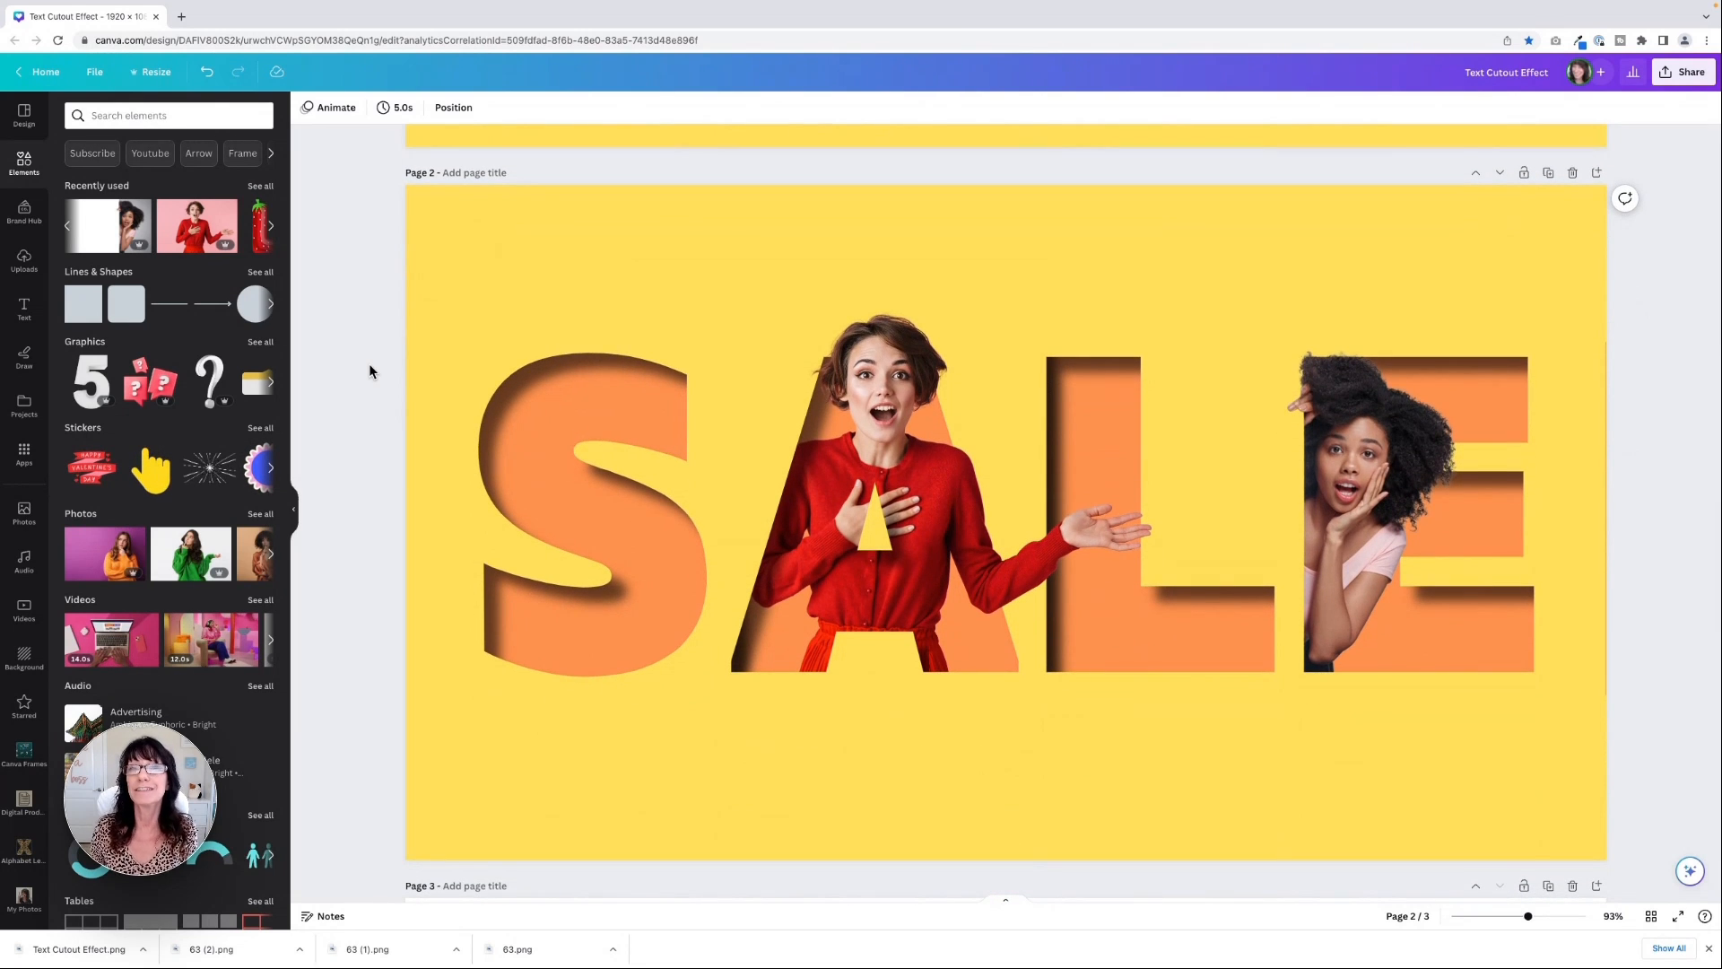
Nudge the SALE text on page 3 slightly lower over the yellow rectangle and view the available fonts
scroll(368, 363, down, 10)
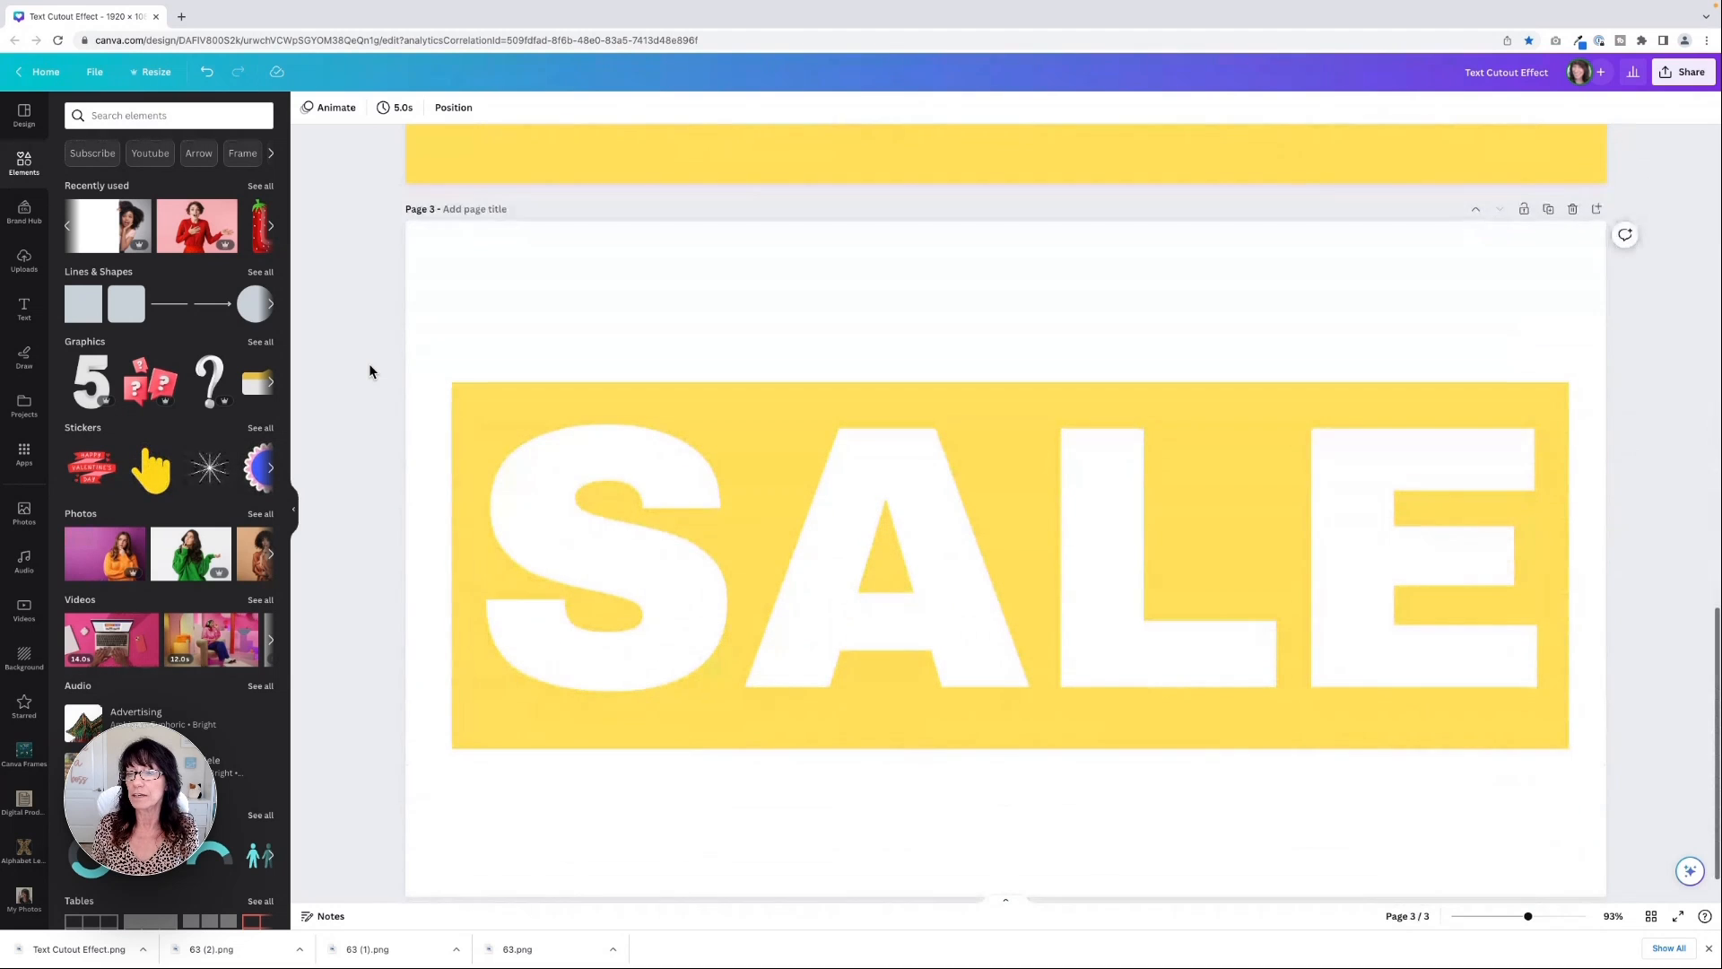
click(687, 509)
click(691, 504)
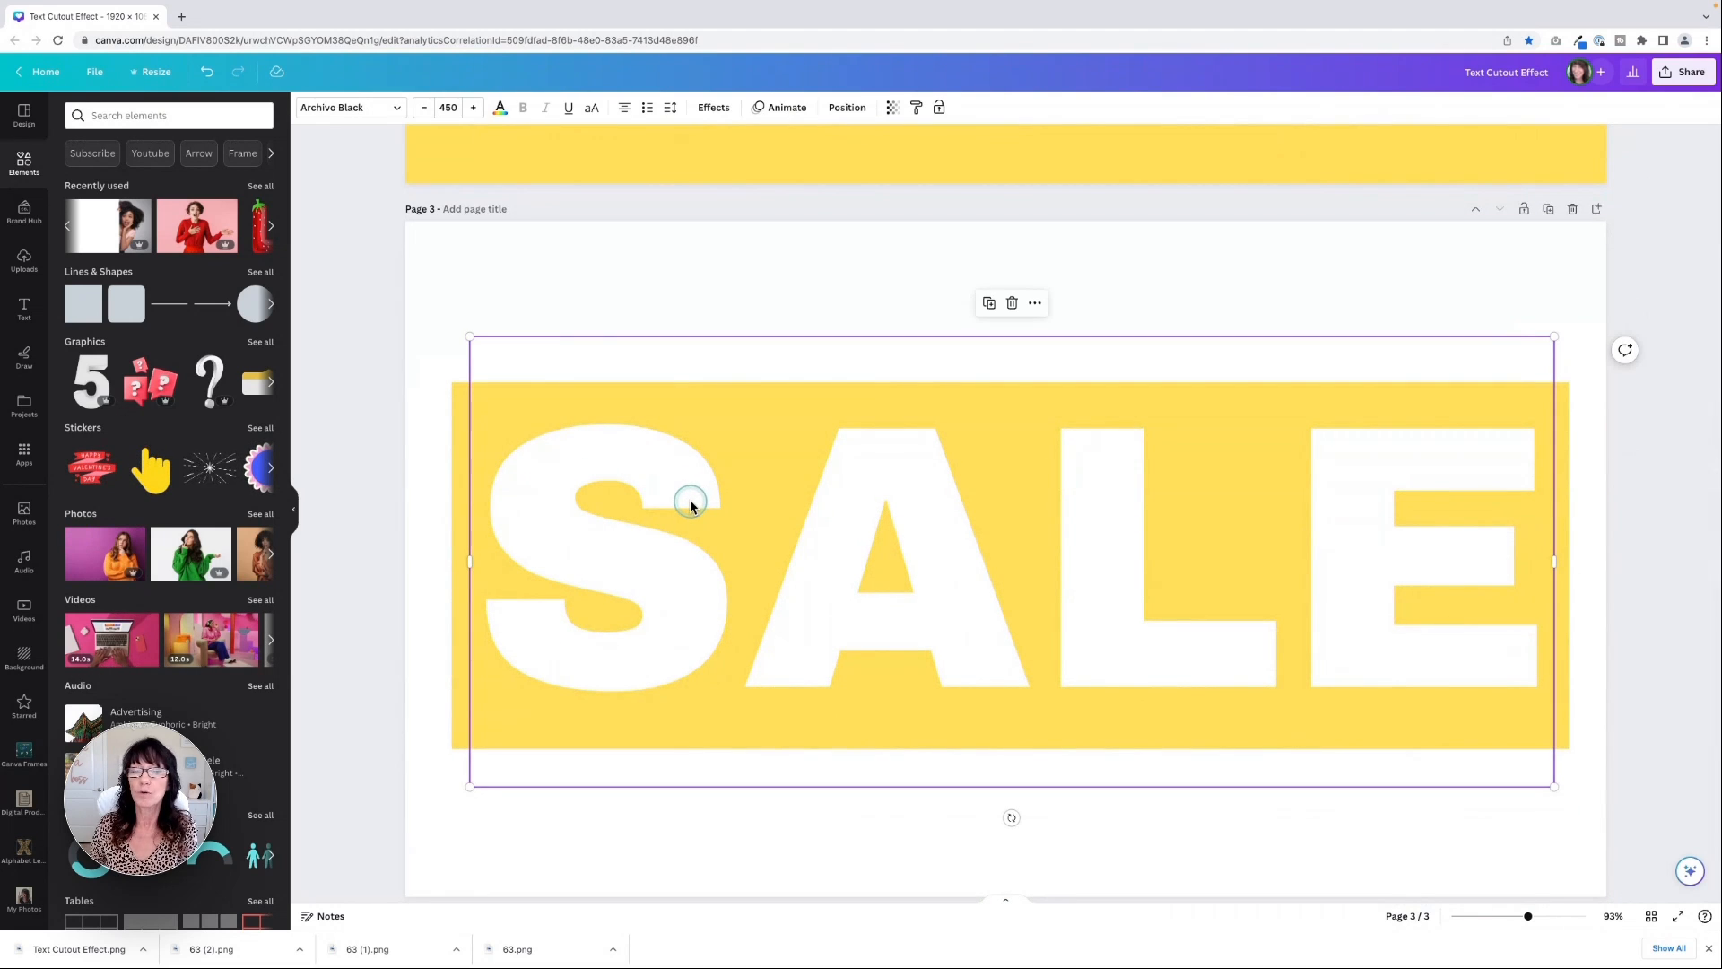
mouse_move(703, 503)
mouse_down()
mouse_move(709, 459)
mouse_move(703, 520)
mouse_up()
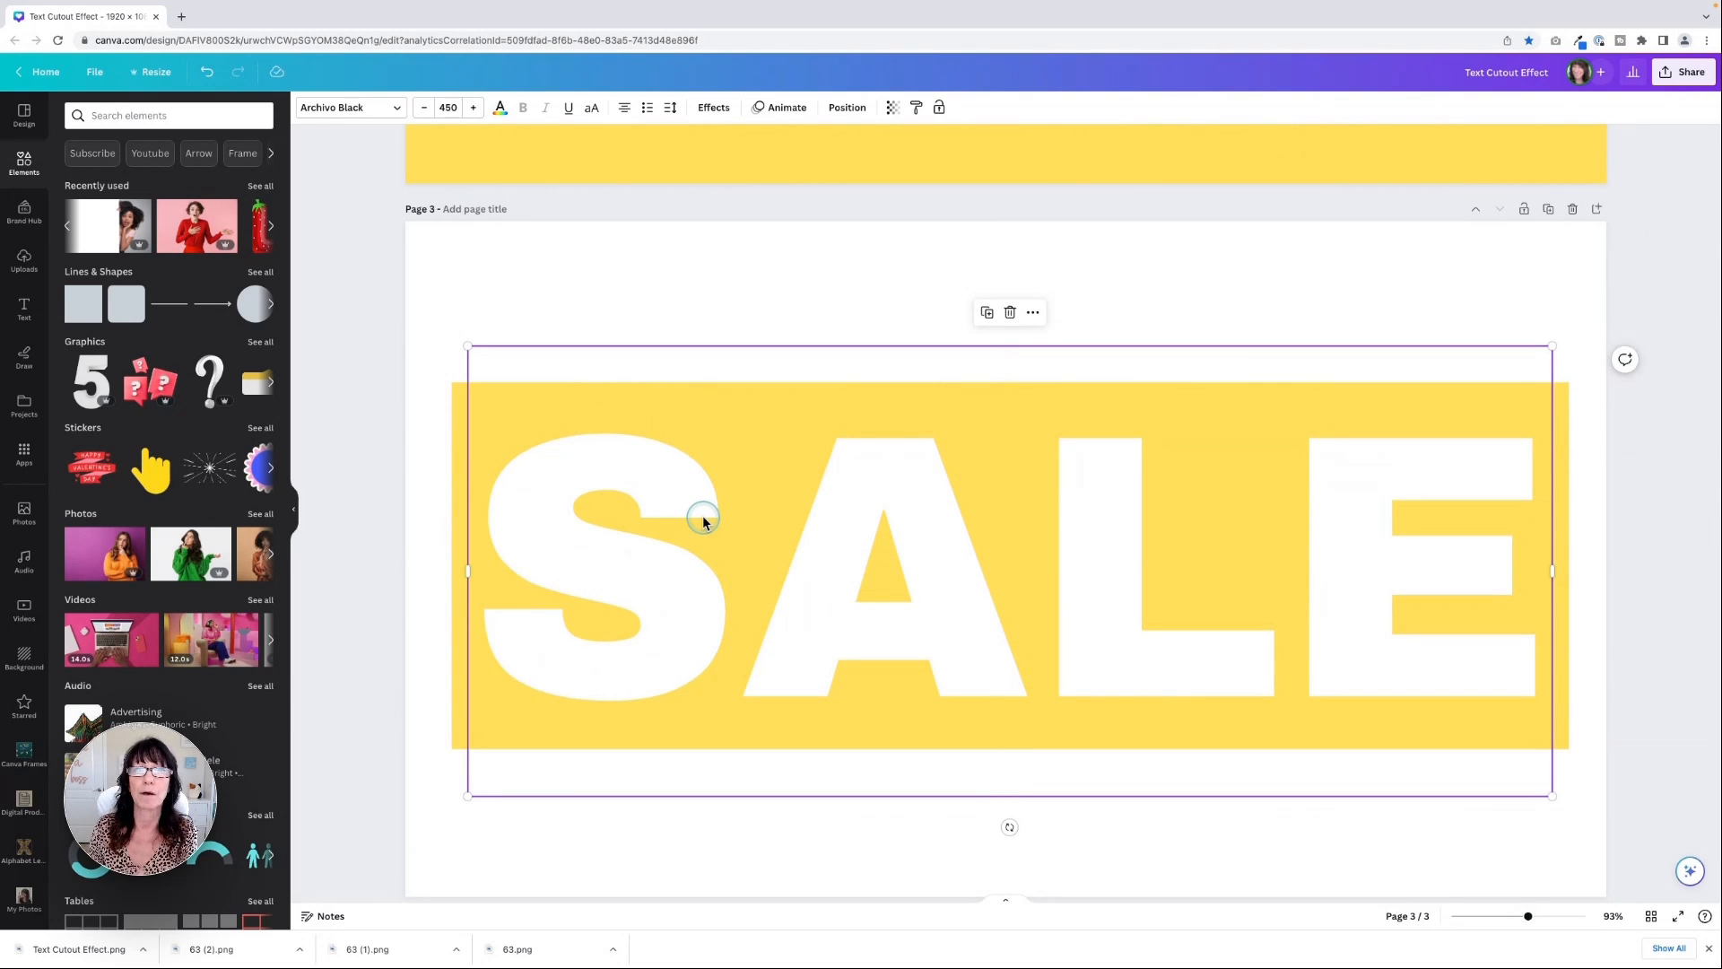
click(363, 108)
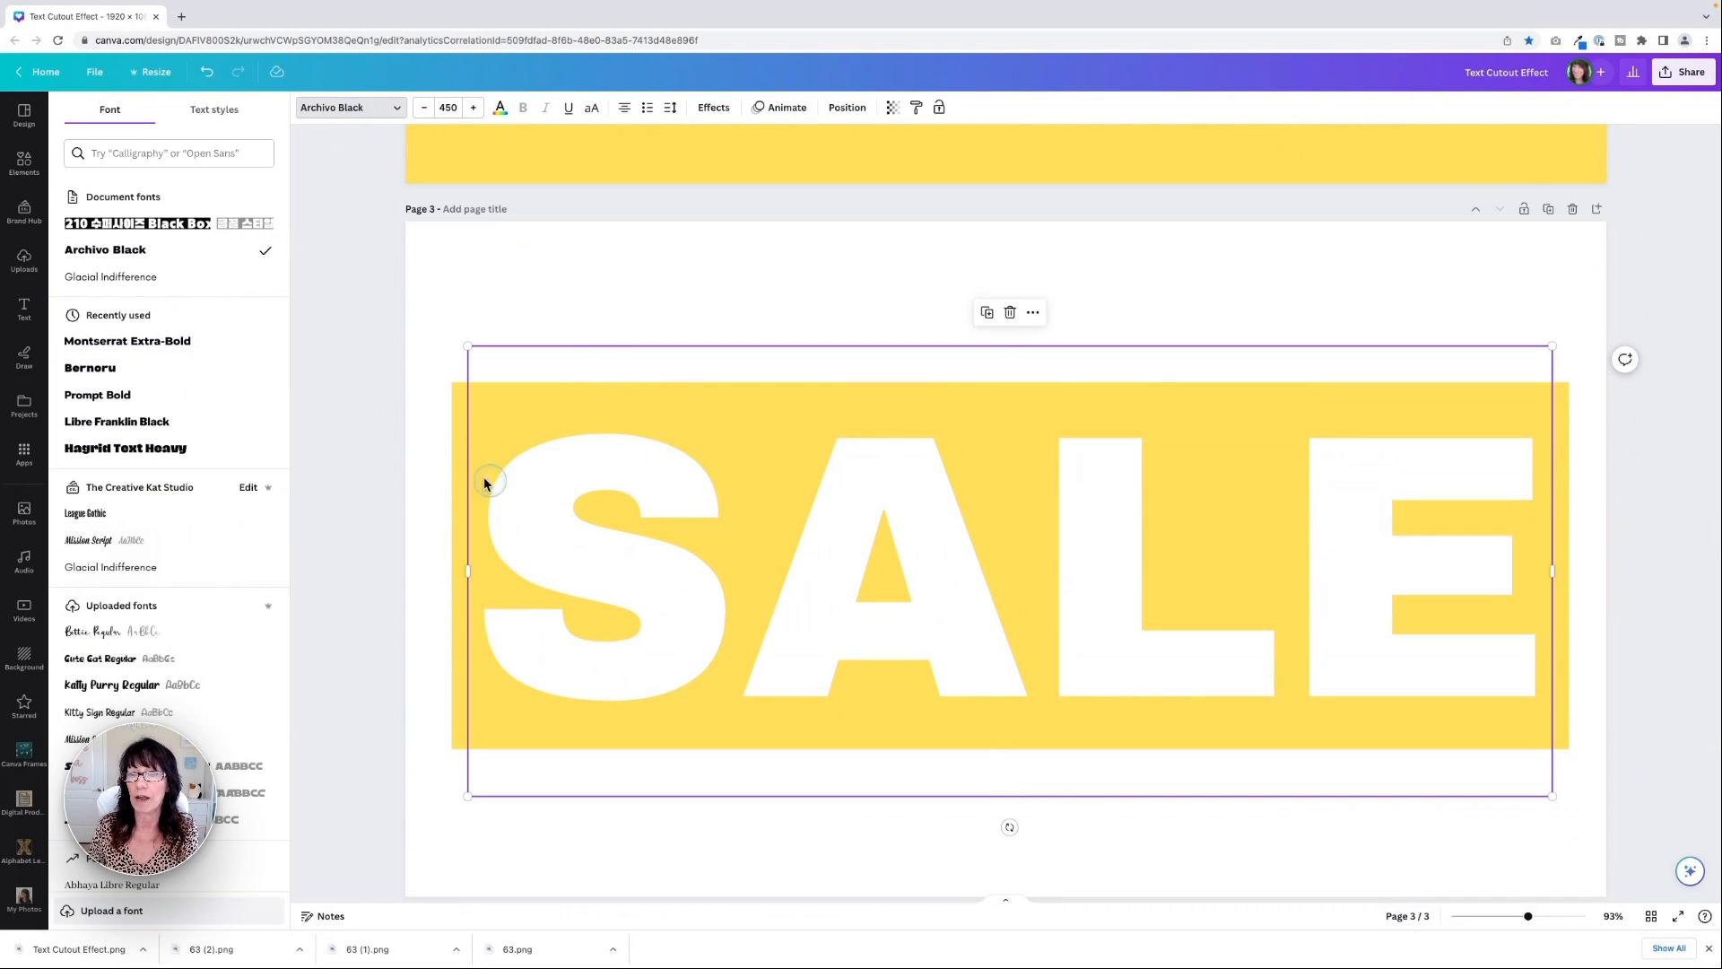
click(375, 461)
Shift the yellow rectangle on page 3 slightly and reposition the SALE text so it sits centred over it
drag(540, 478, 694, 493)
click(521, 437)
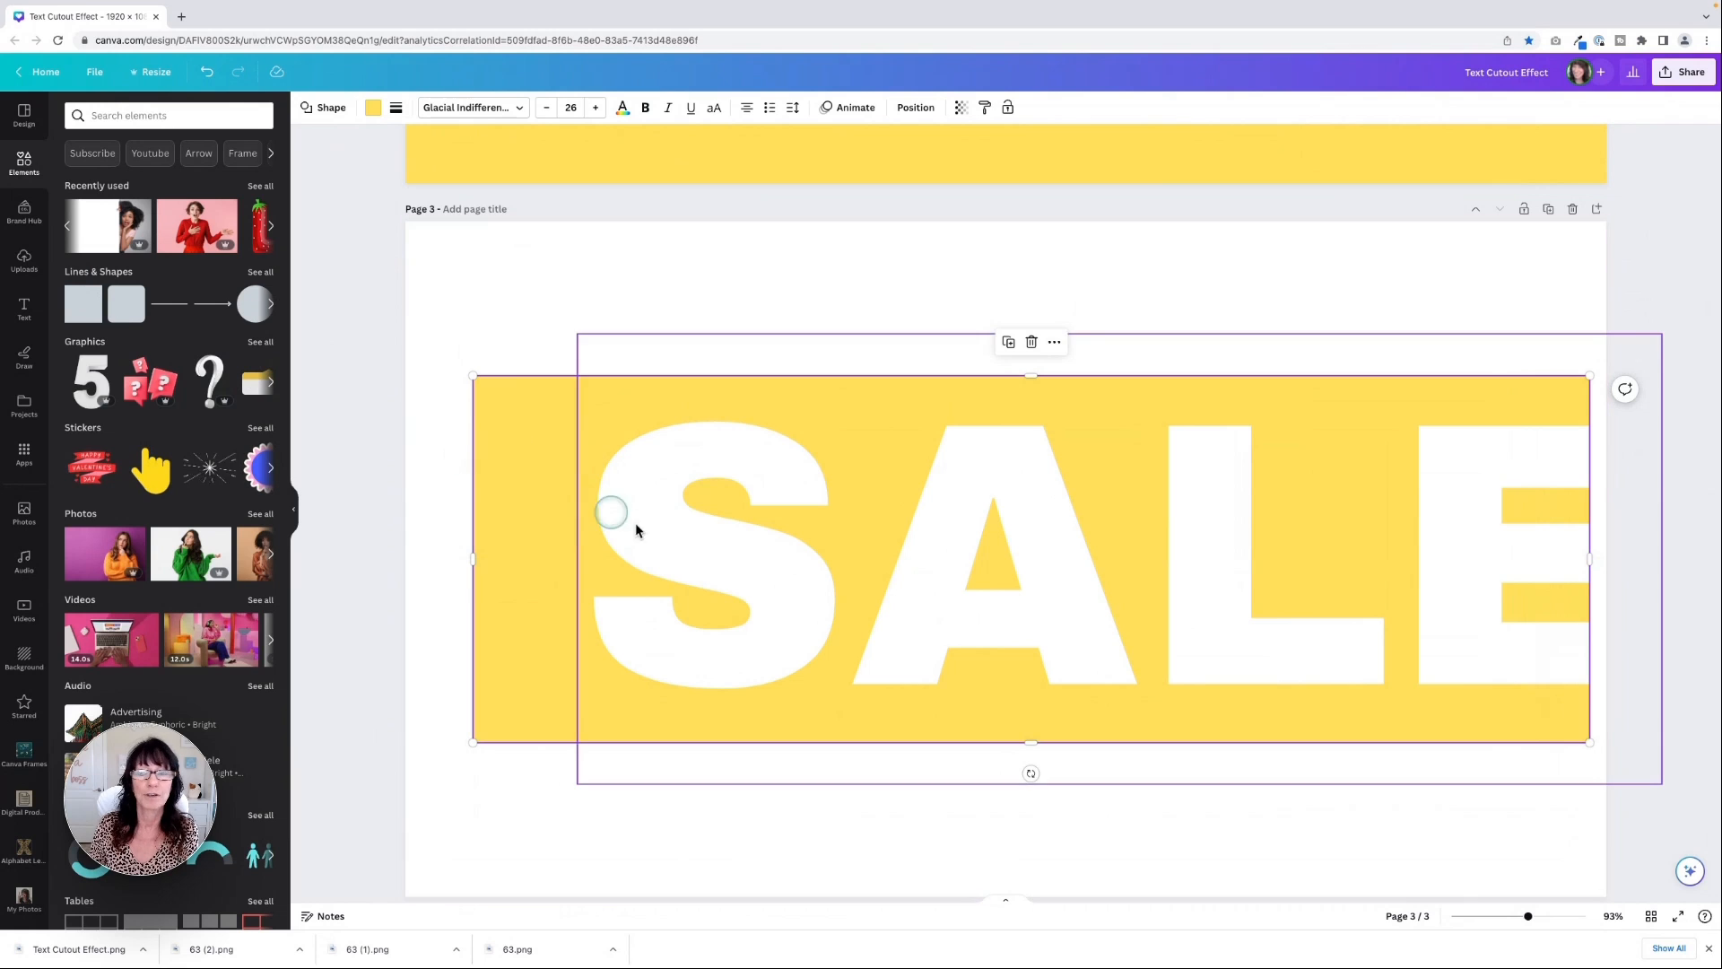
click(697, 549)
drag(696, 549, 609, 542)
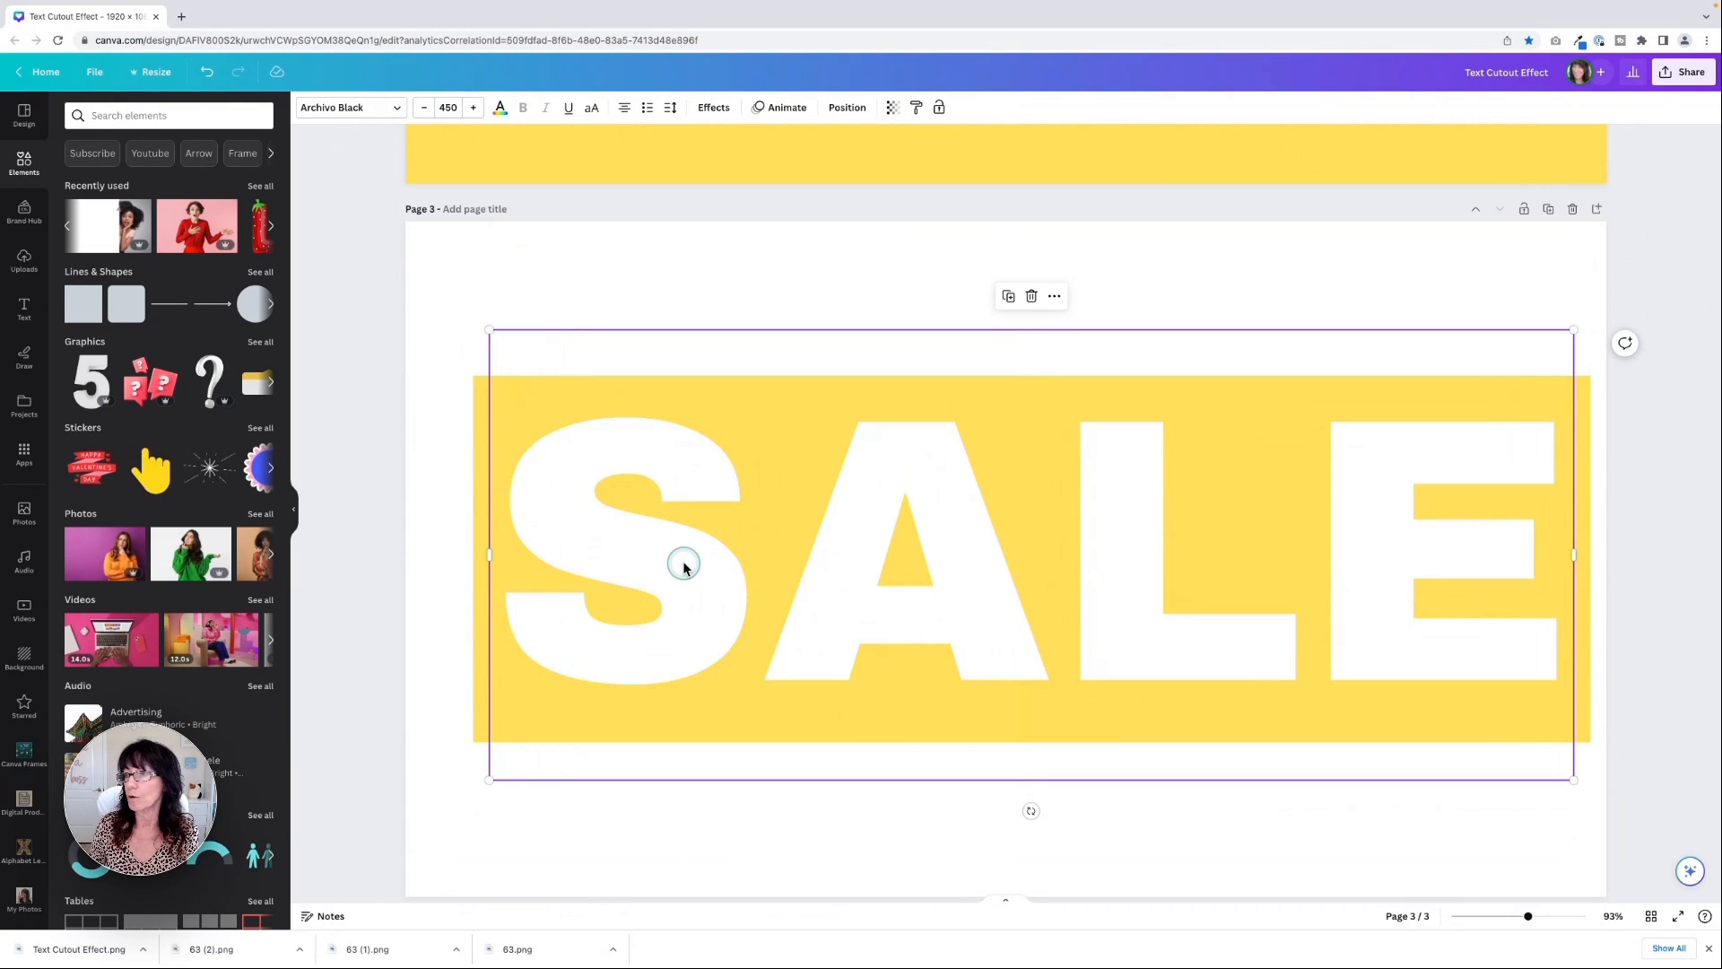
click(372, 454)
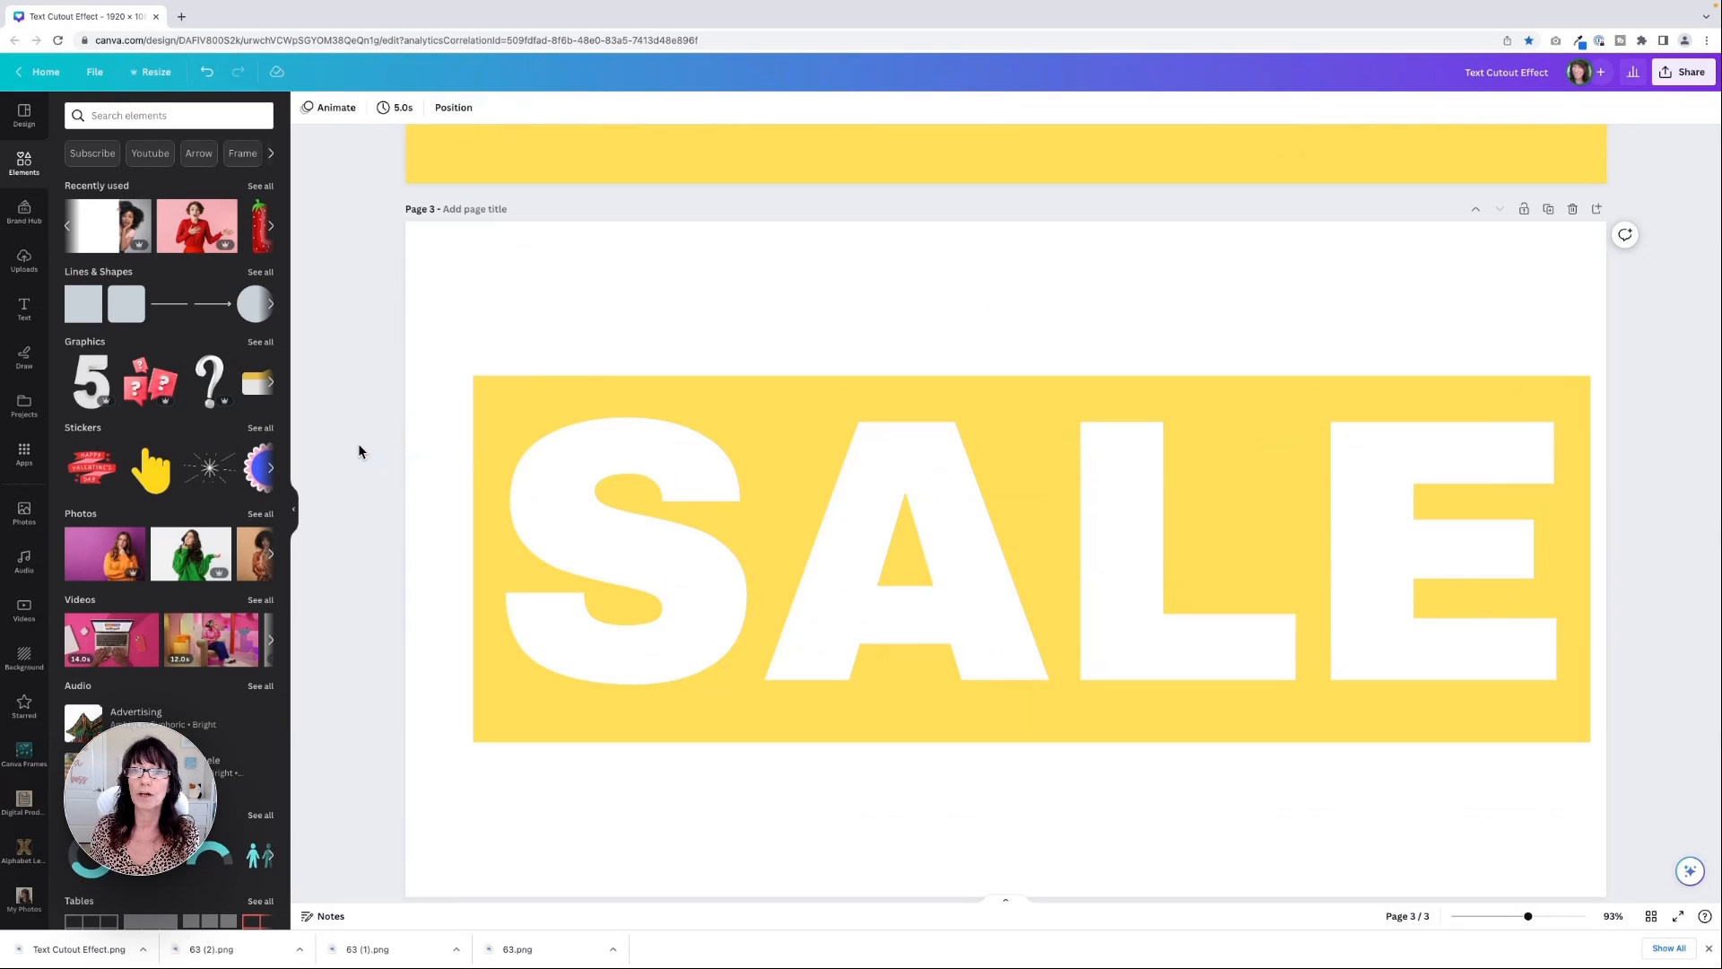
Try the Shadow text effect on the SALE text and undo it
click(577, 508)
click(731, 97)
click(727, 108)
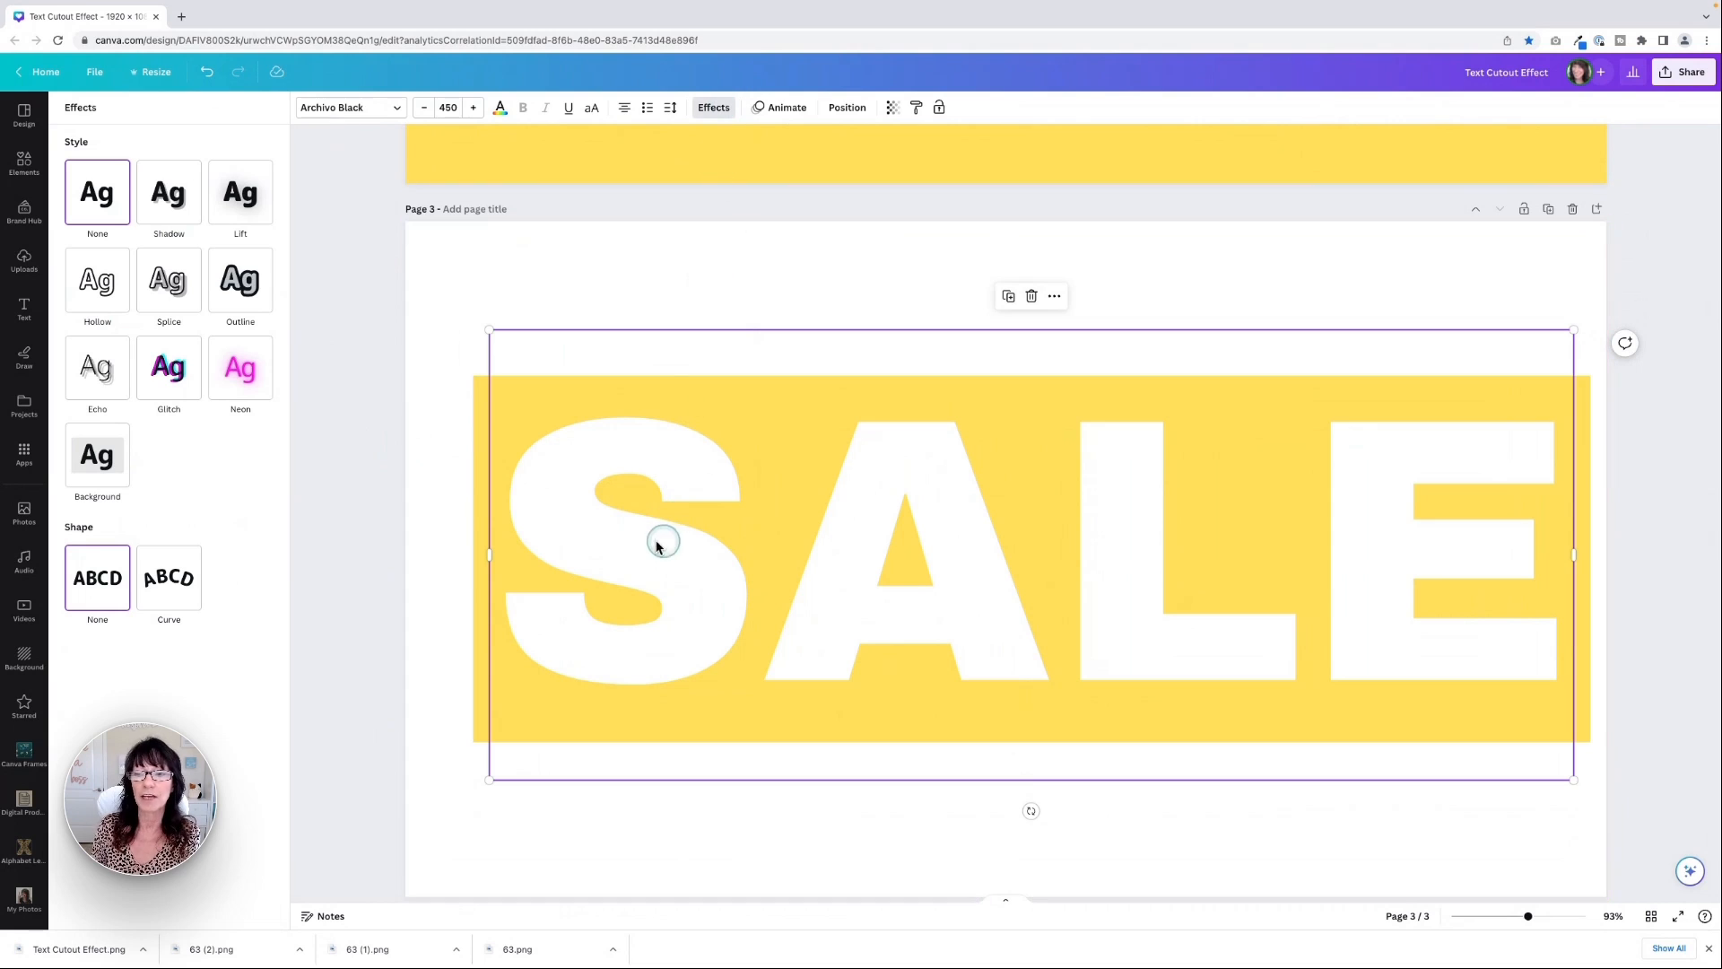
click(173, 194)
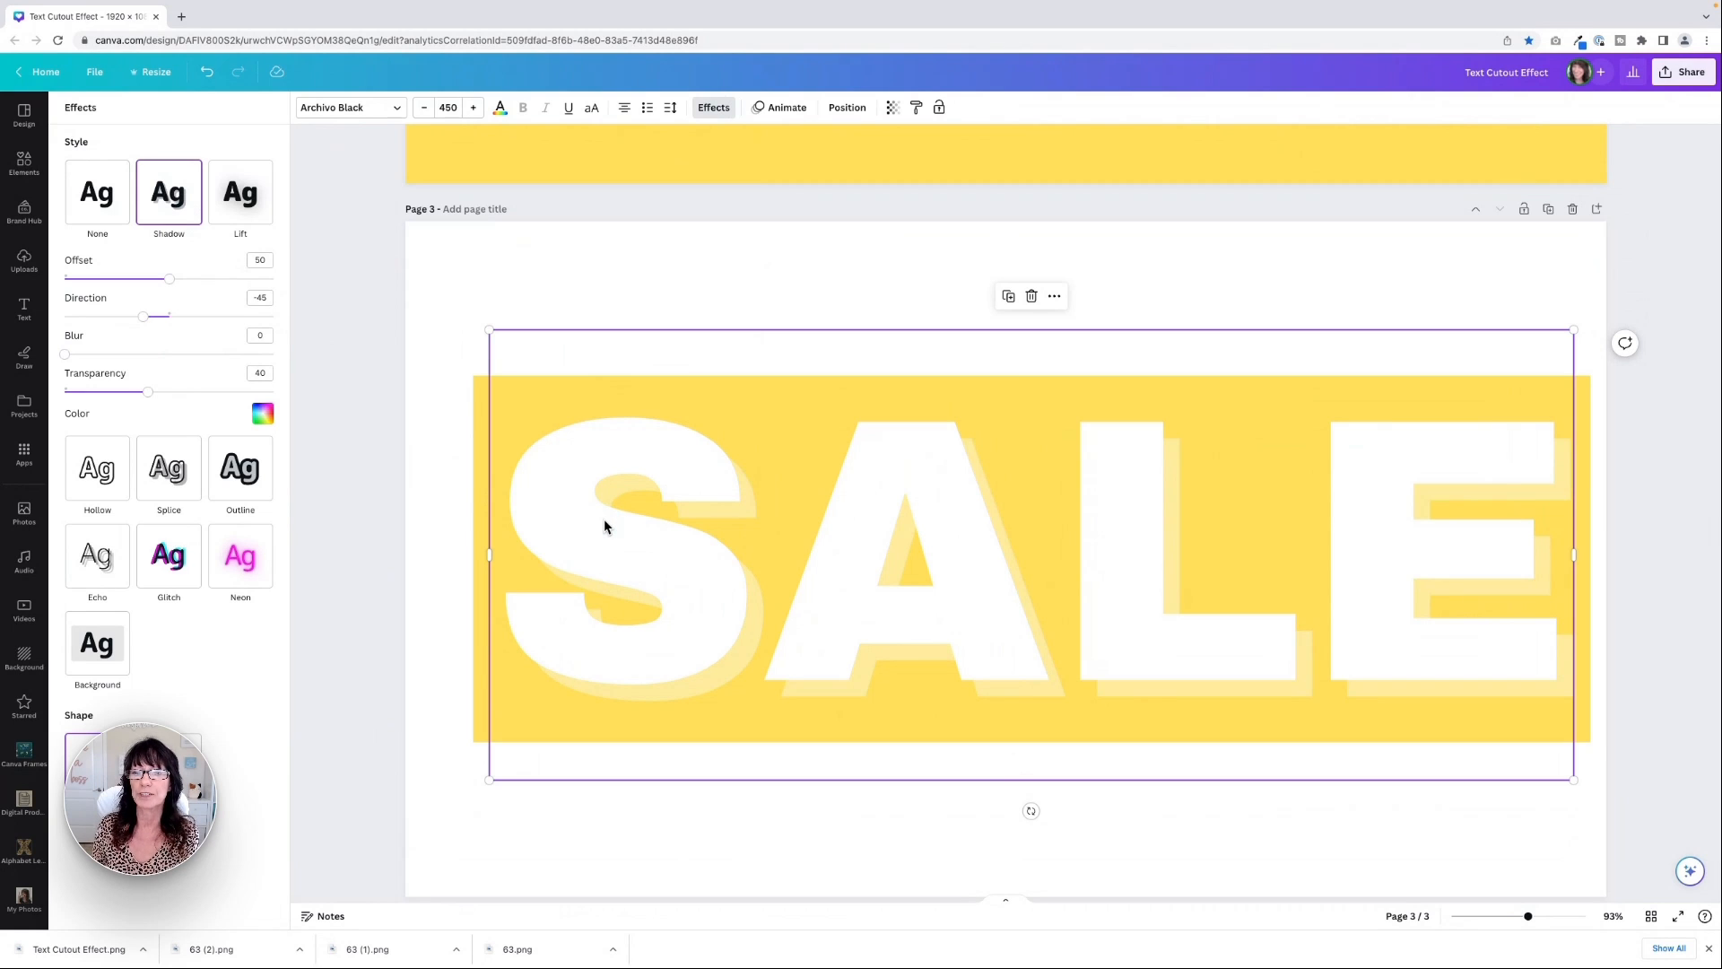
click(209, 74)
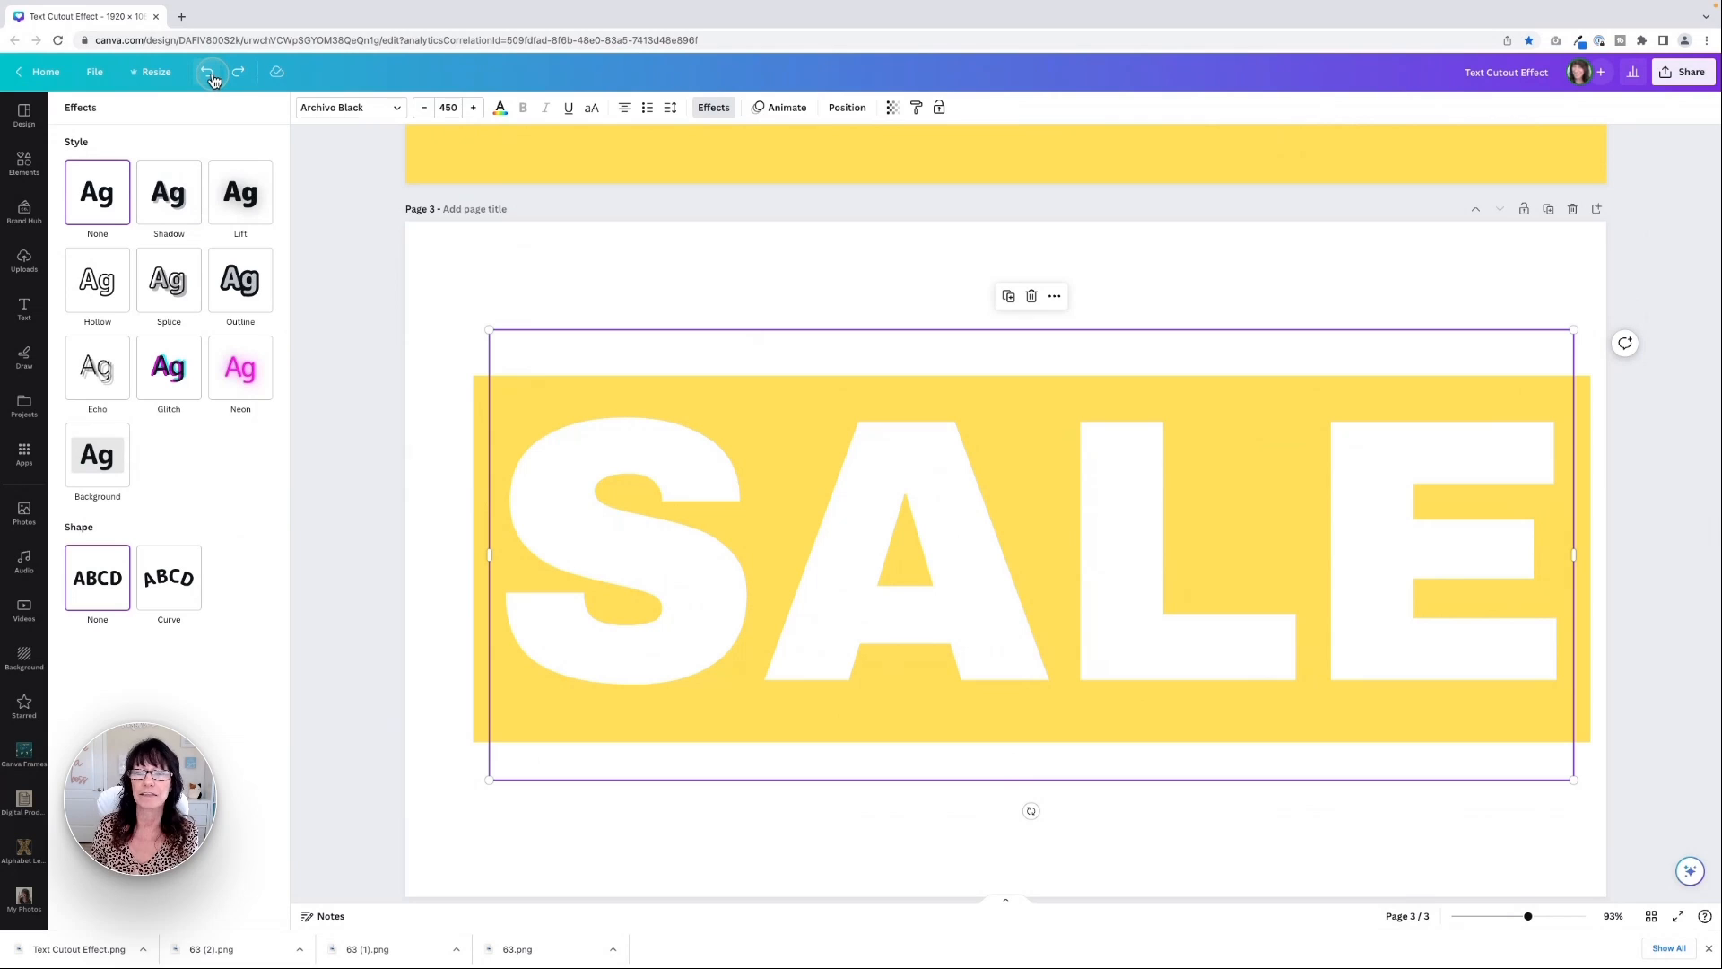
click(360, 311)
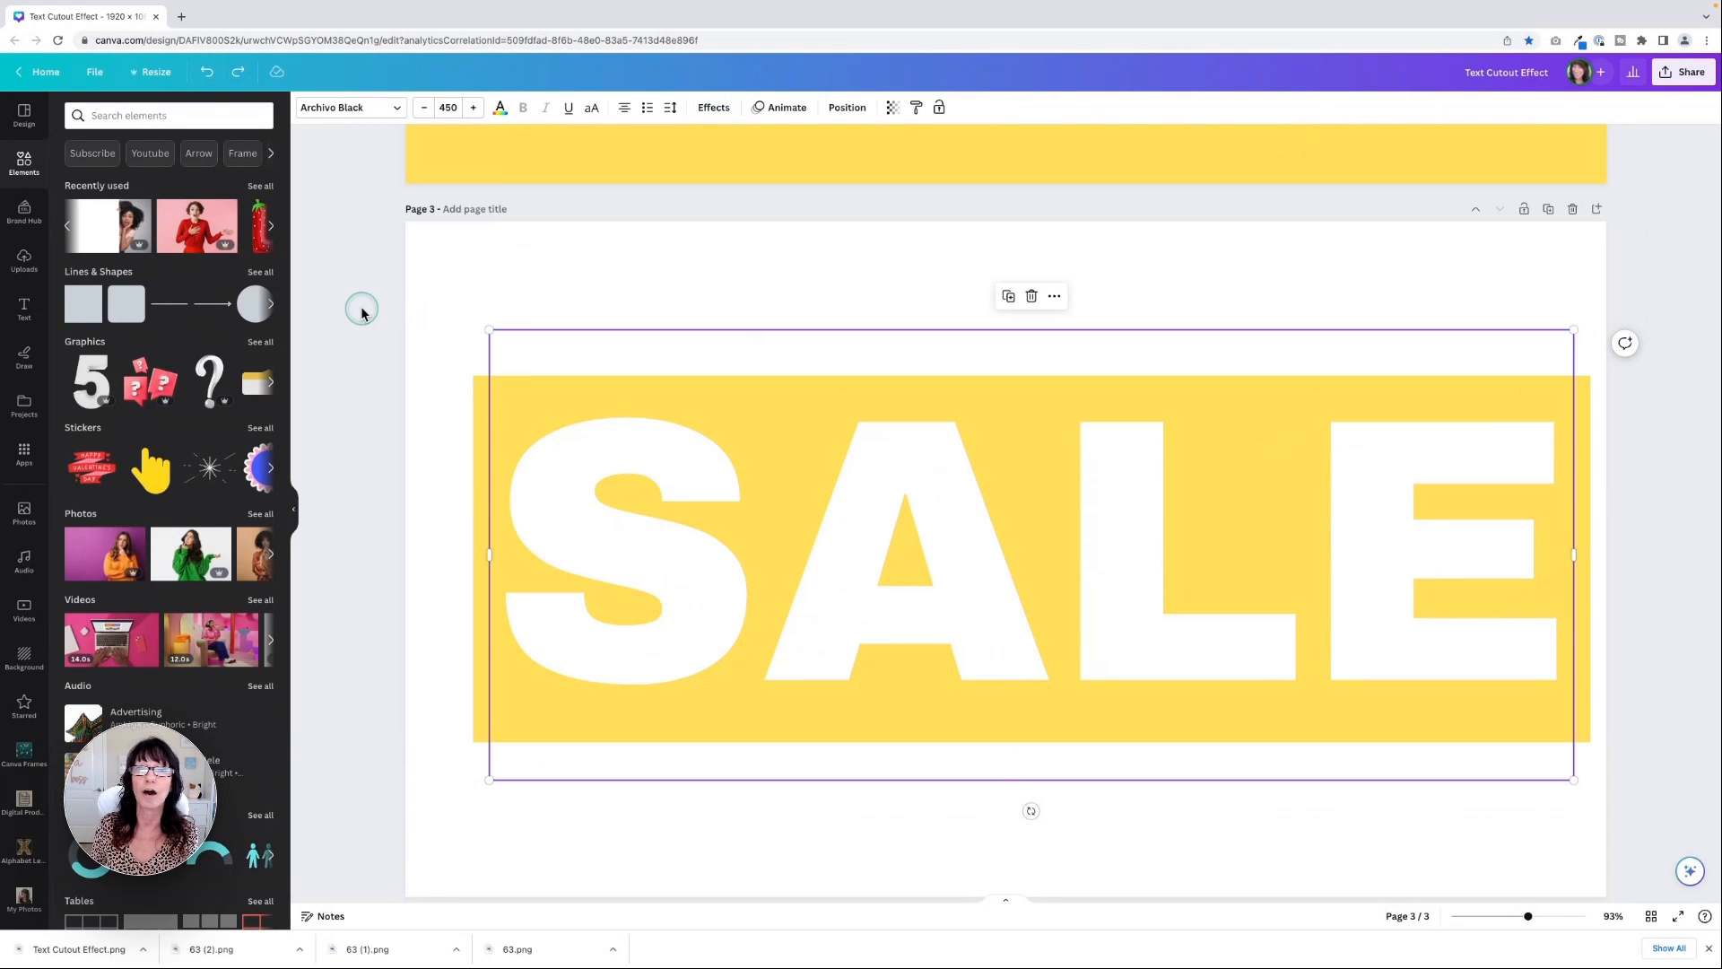
click(362, 310)
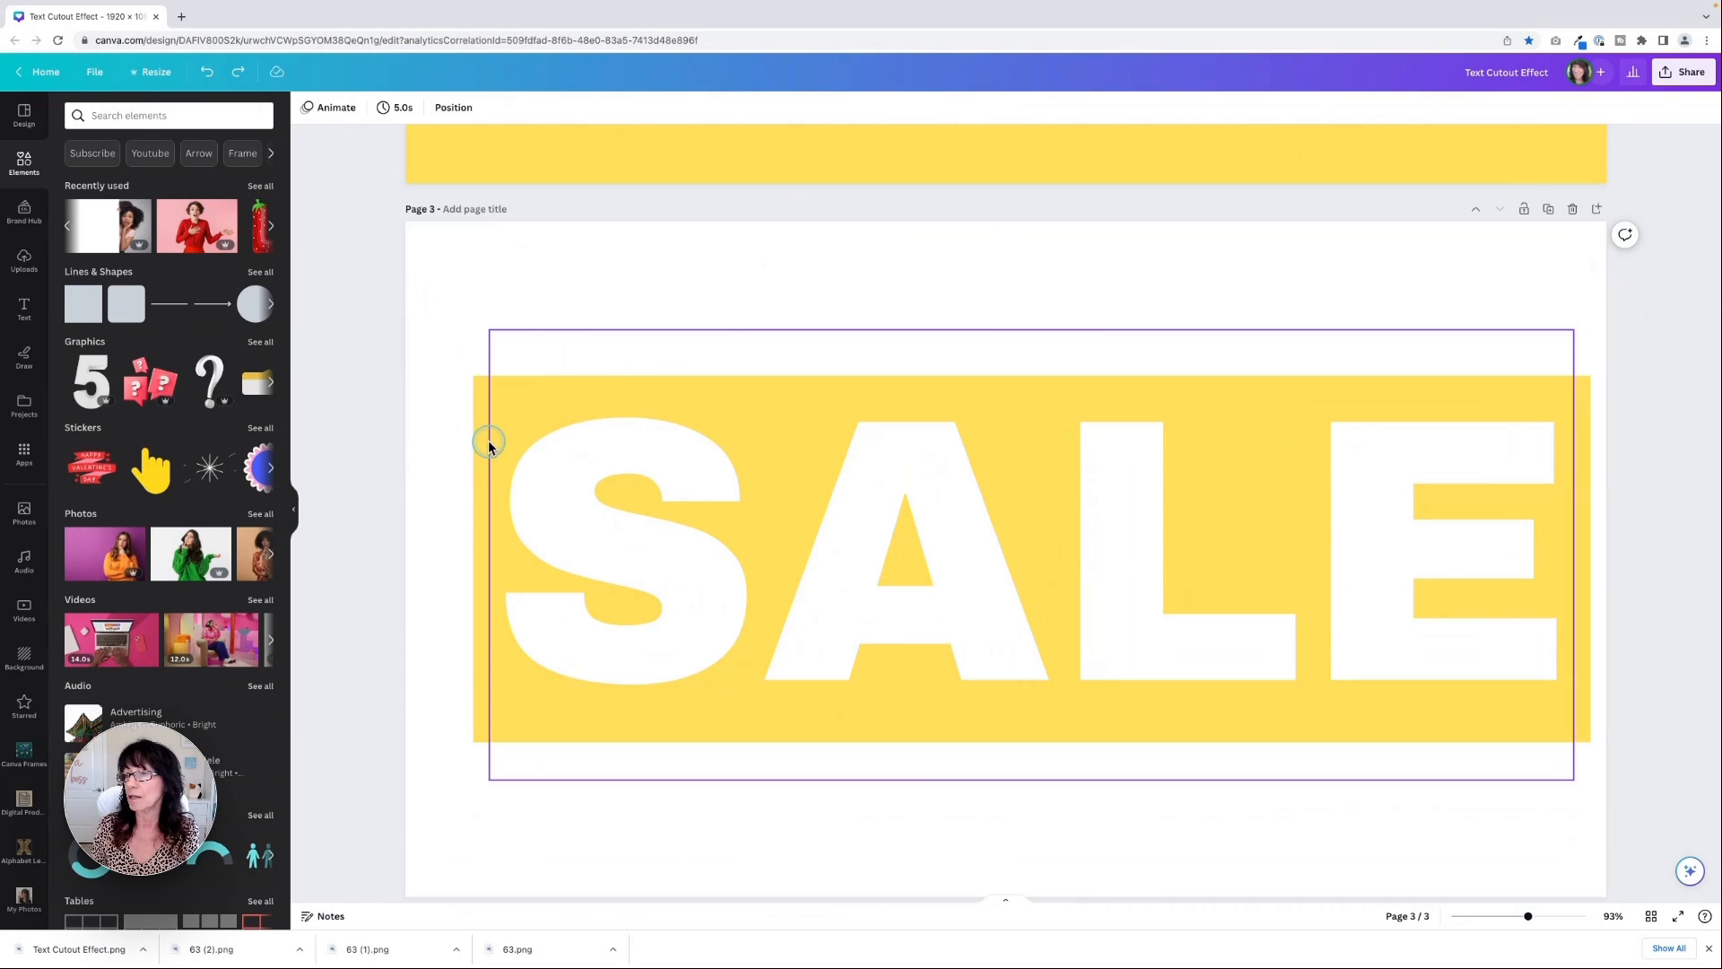
Download only page 3 of the design as a PNG
click(1681, 90)
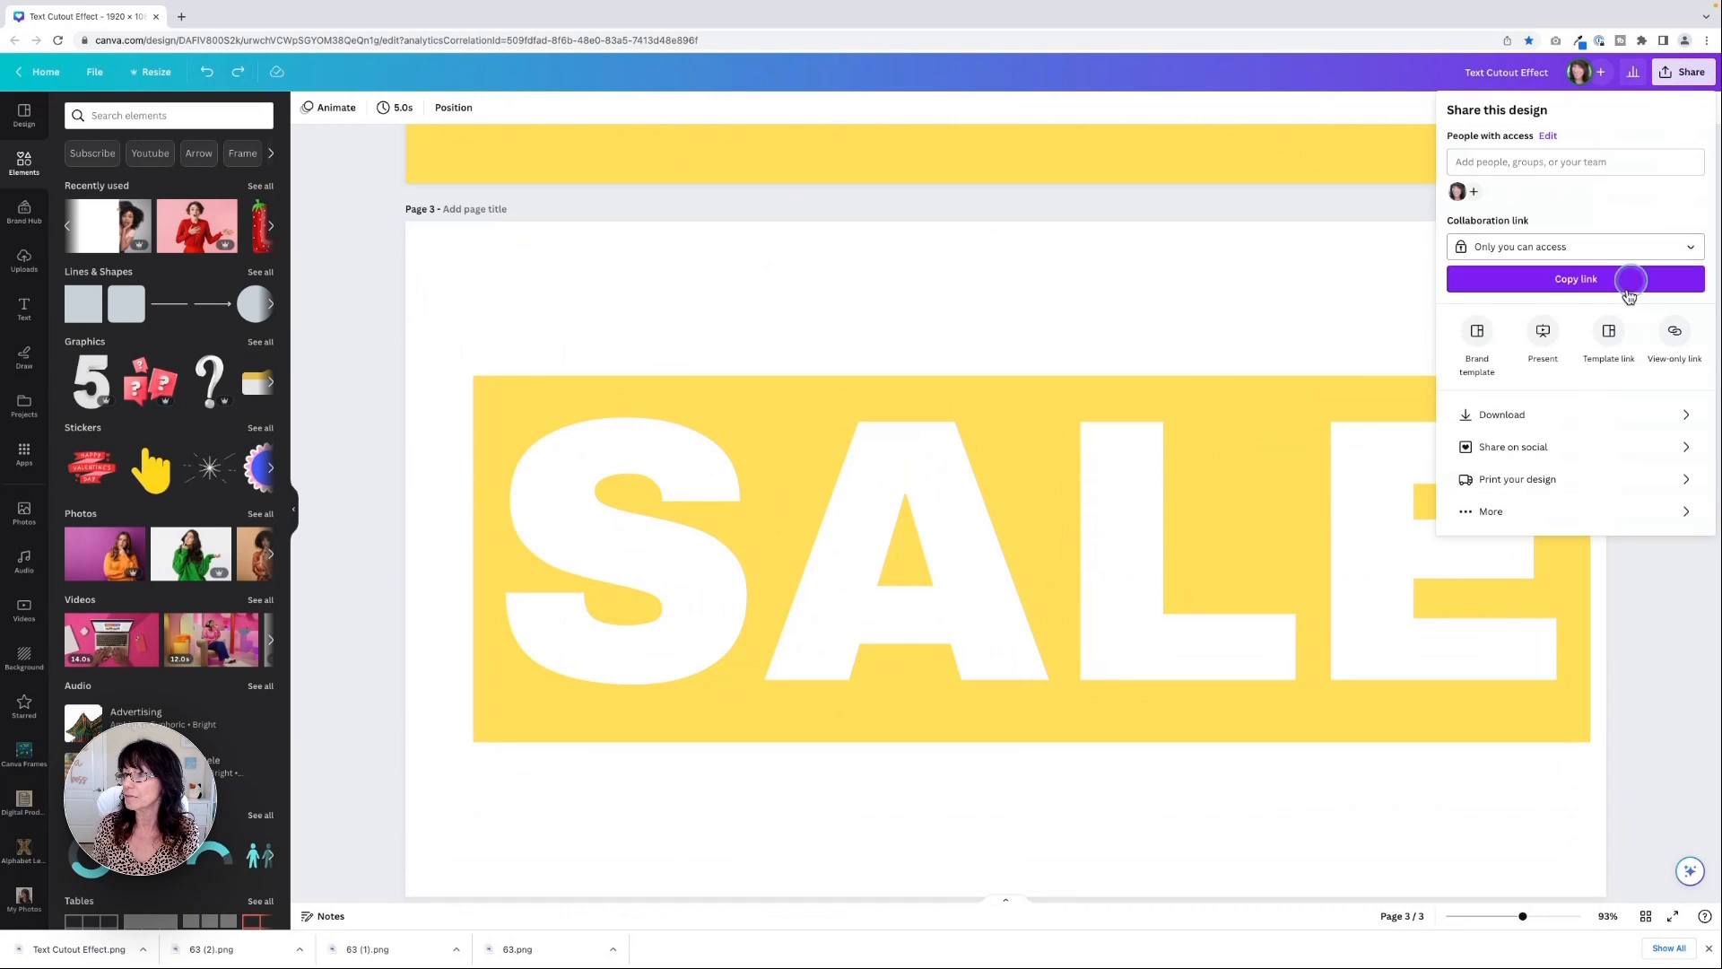
click(1573, 426)
click(1694, 318)
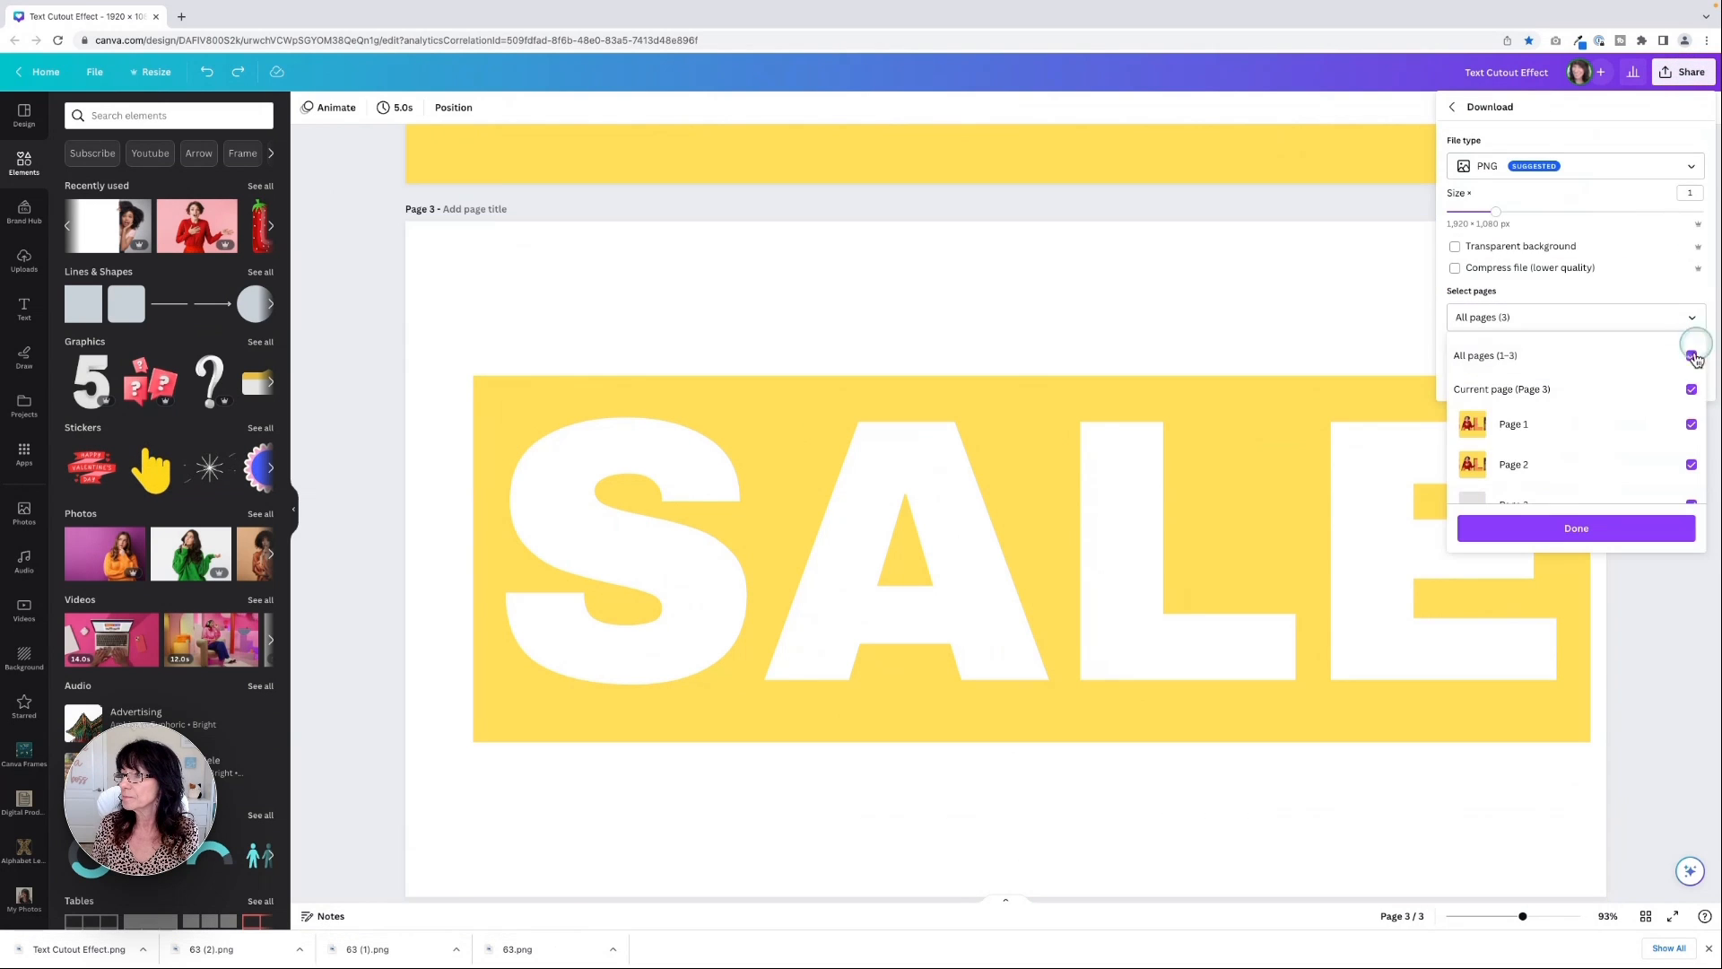
click(1691, 357)
scroll(1656, 439, down, 1)
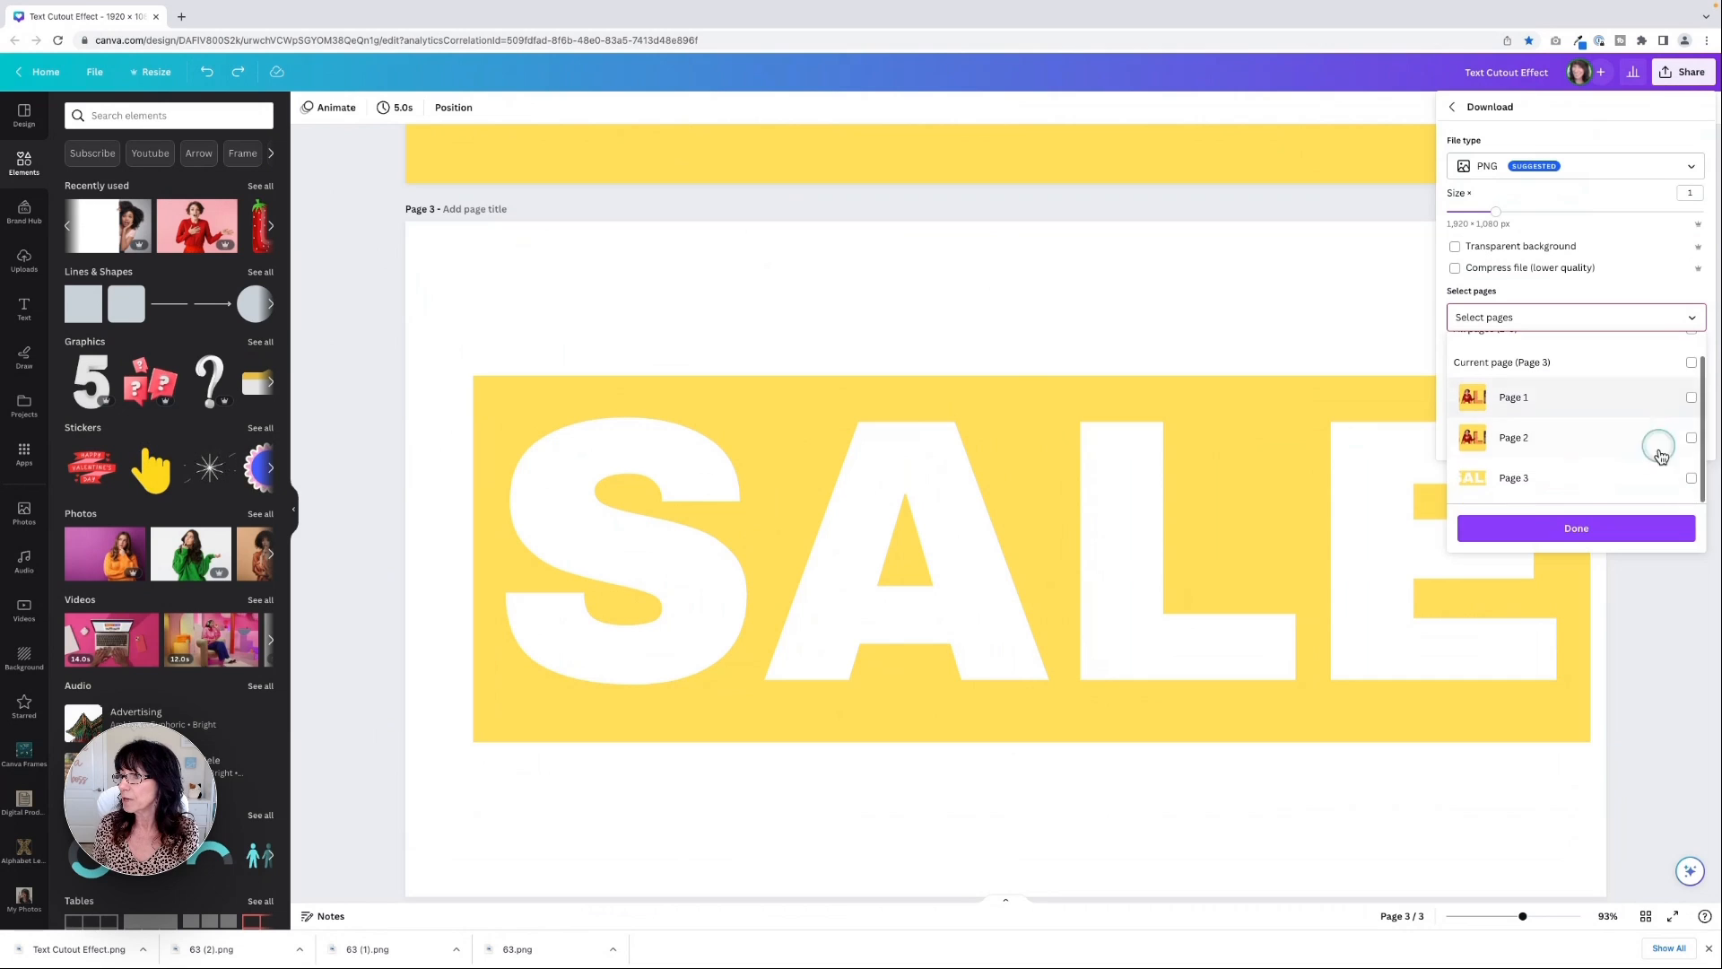
click(1690, 481)
click(1604, 530)
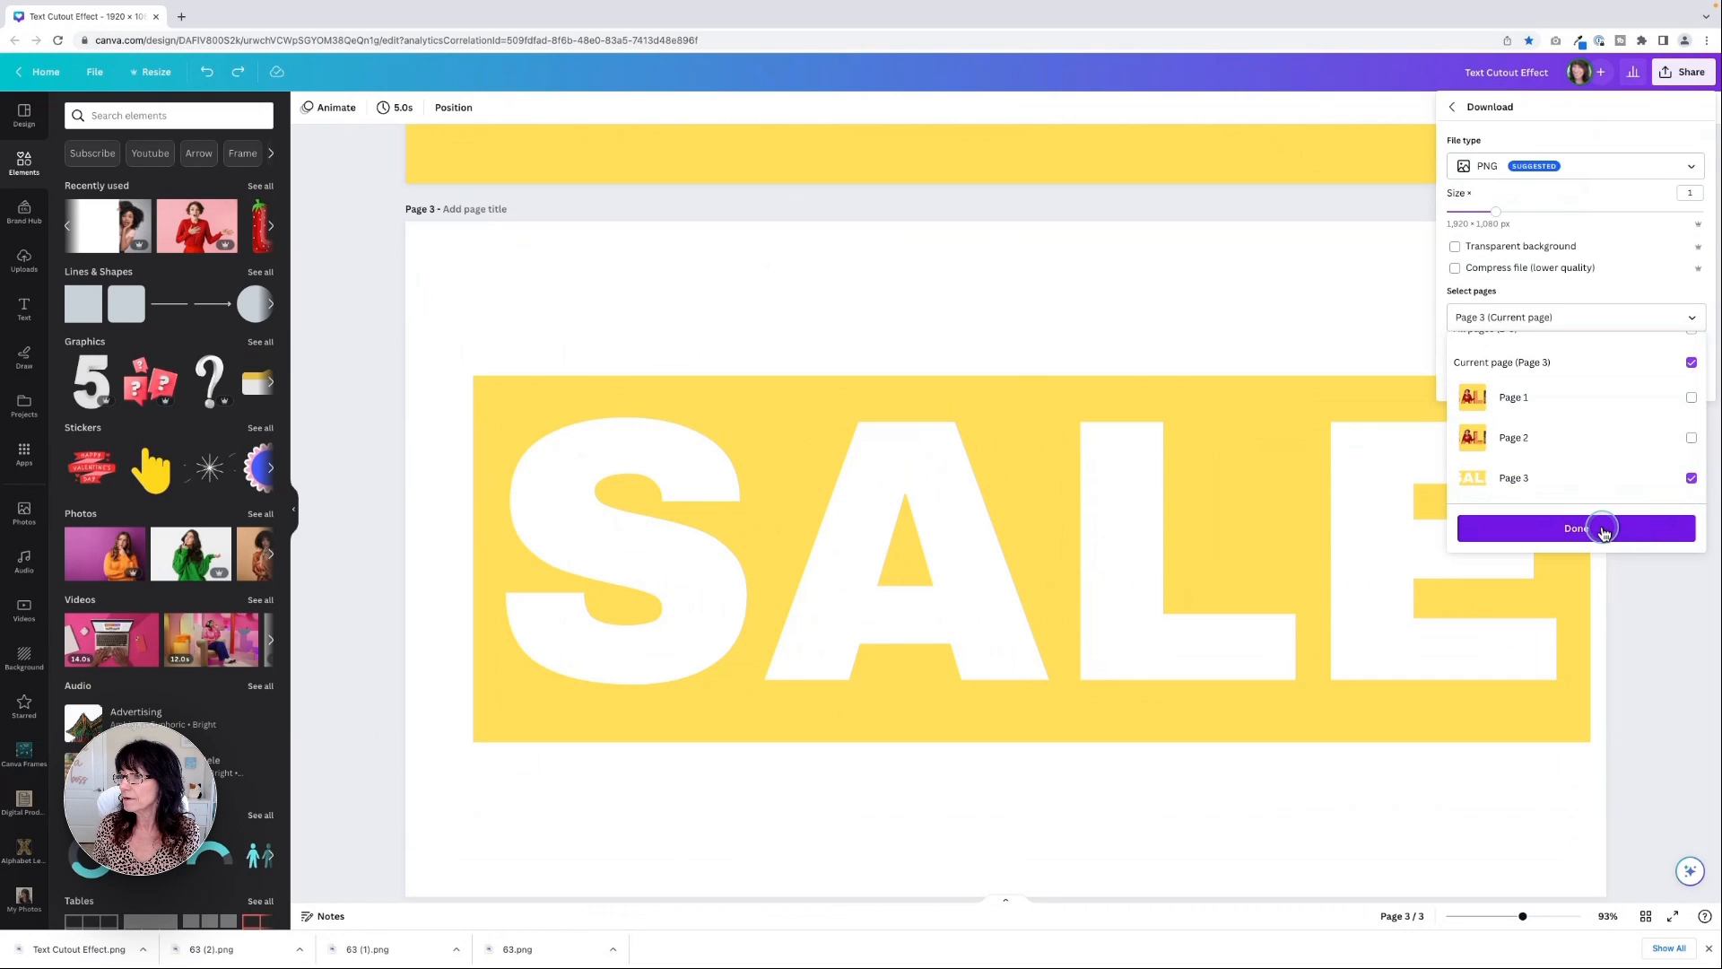
click(1618, 375)
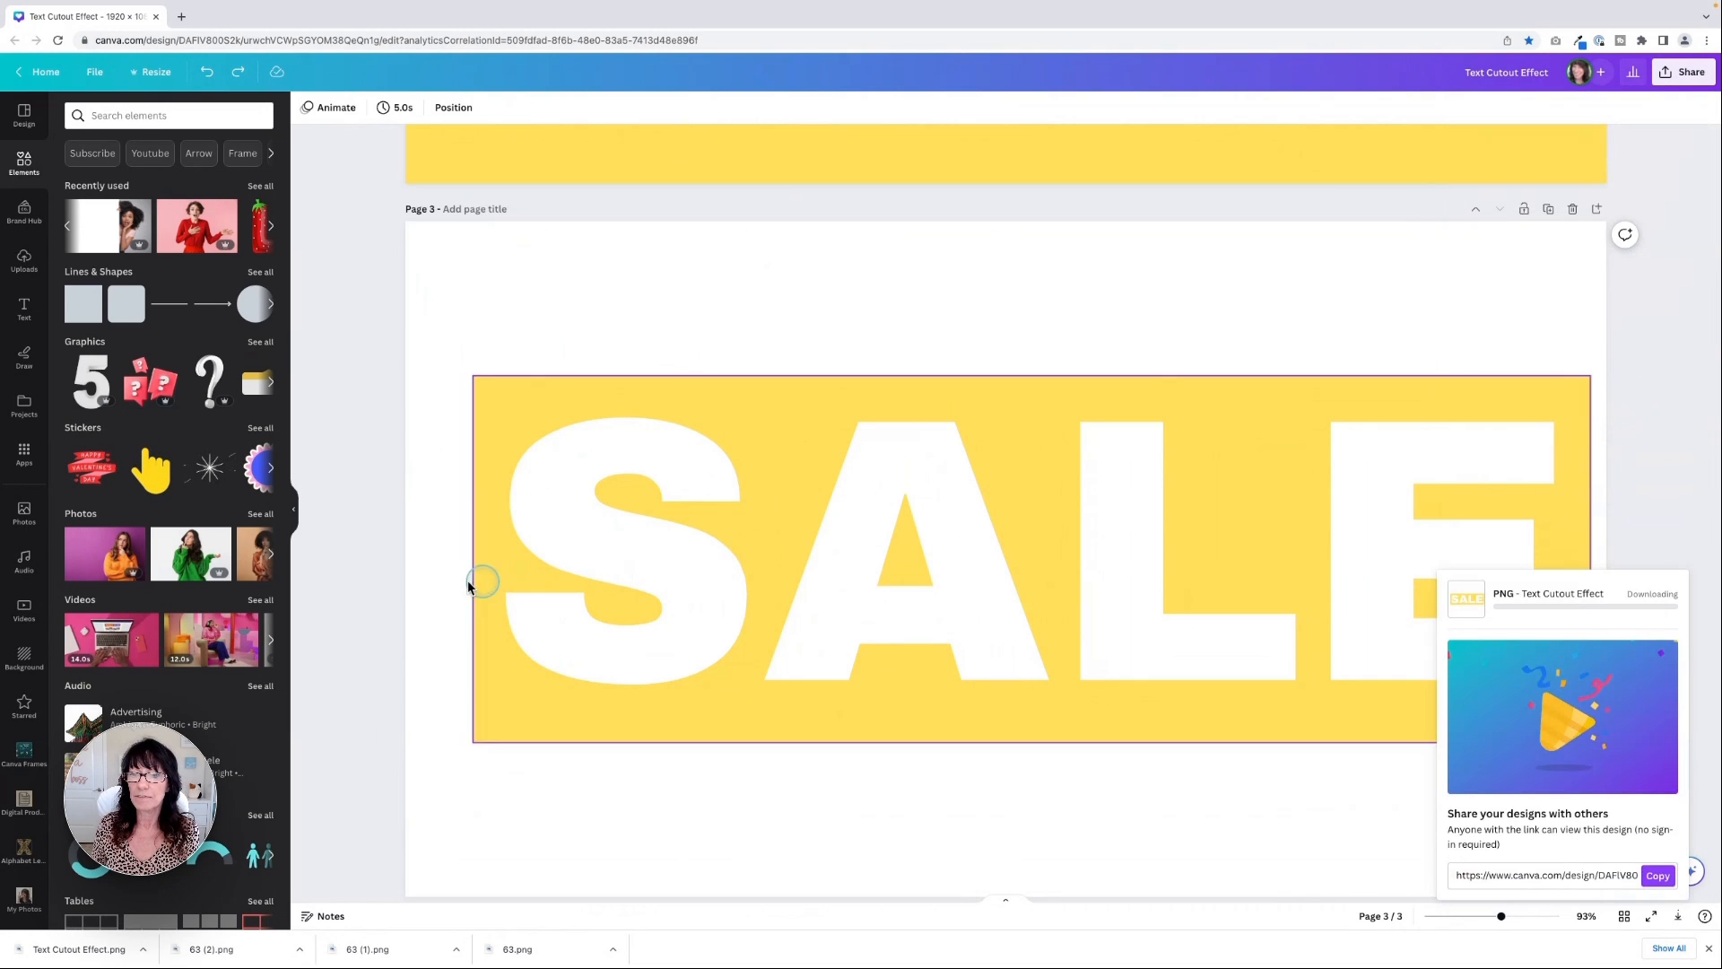
Add a new blank page after page 3, upload the downloaded SALE PNG, and insert it on that page
scroll(380, 571, down, 1)
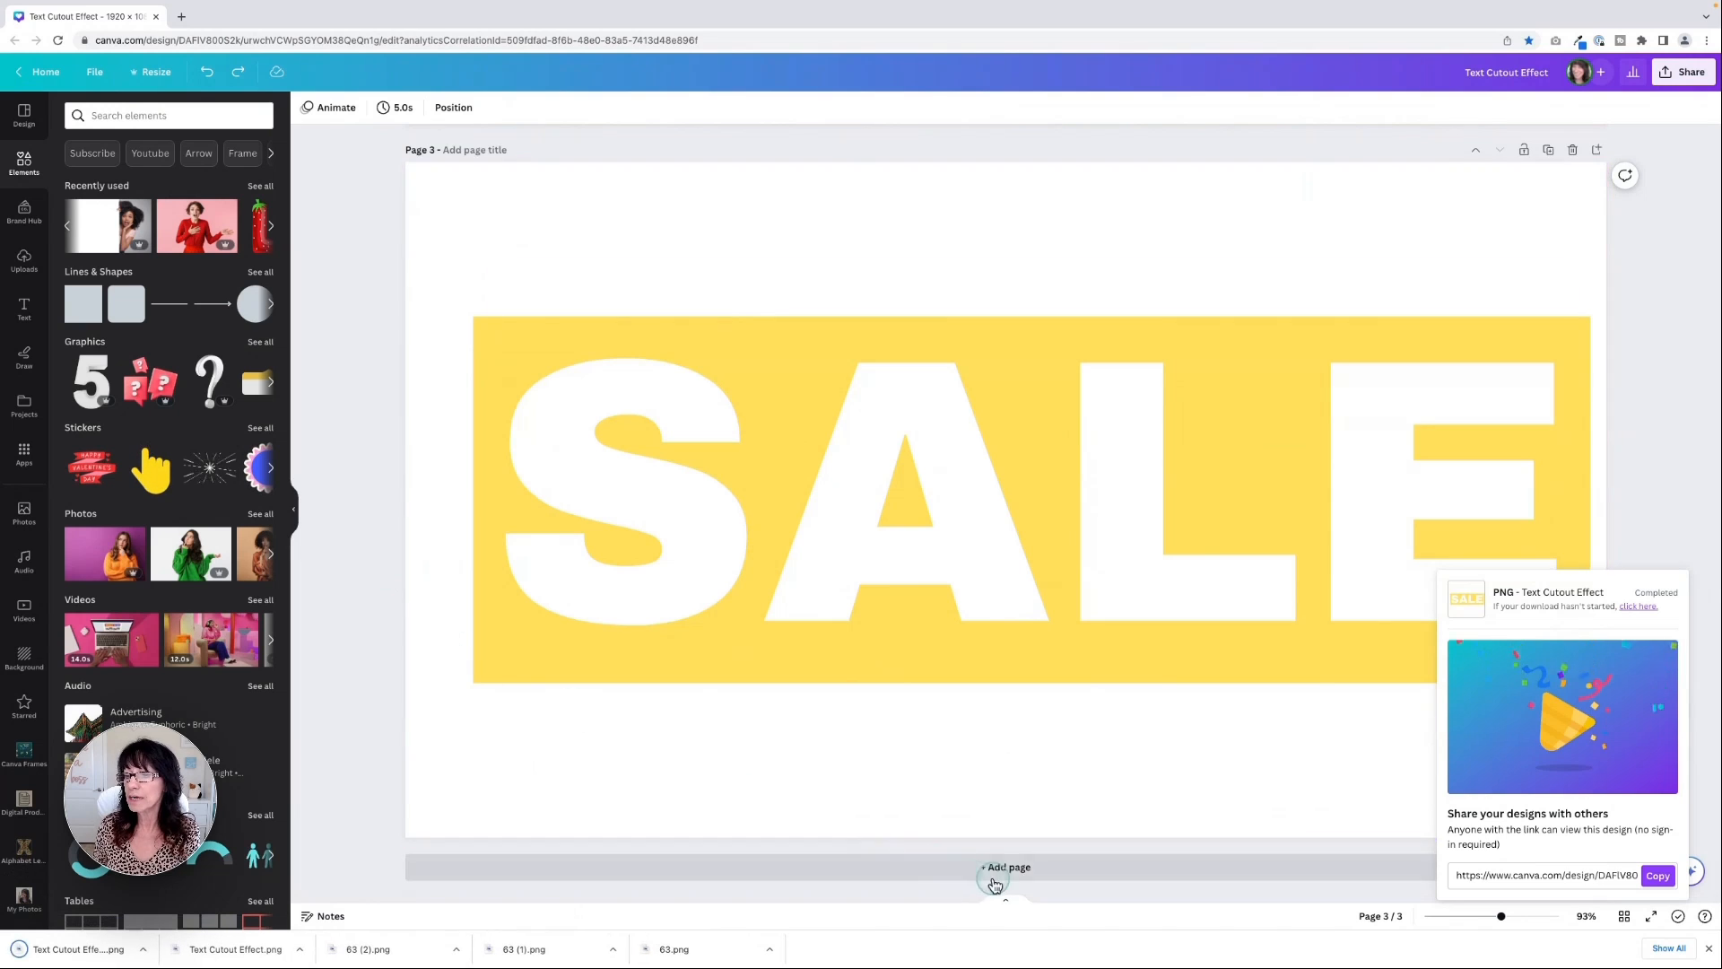
click(994, 882)
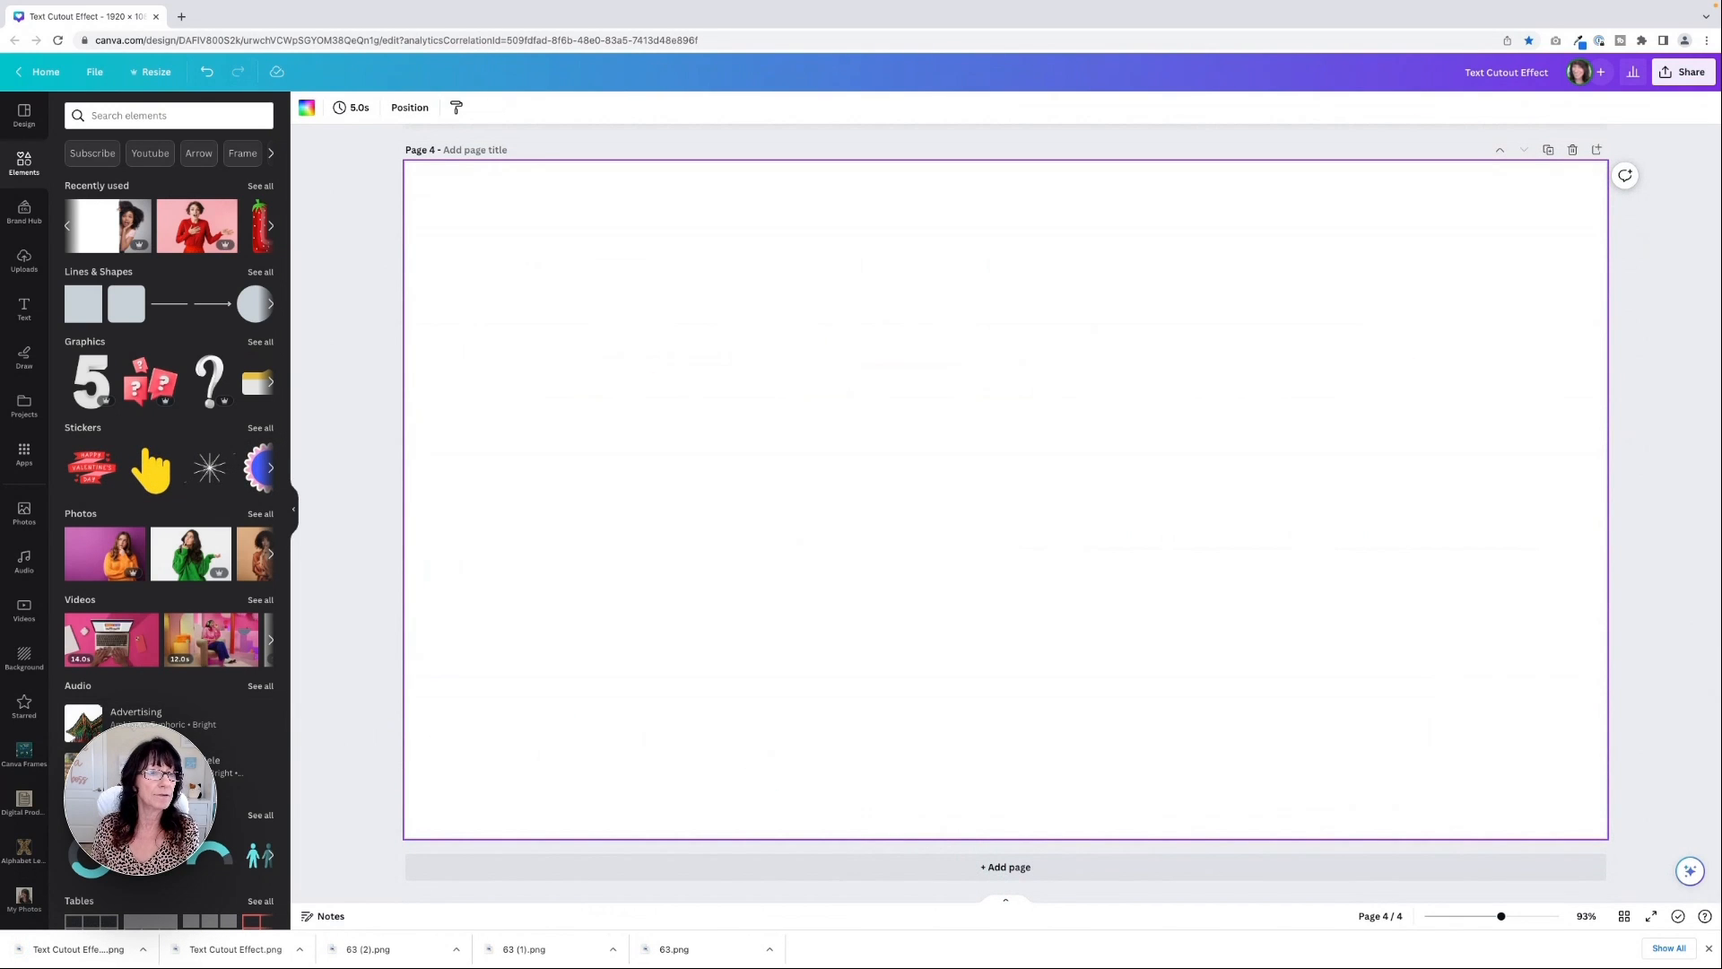
drag(2, 351, 201, 359)
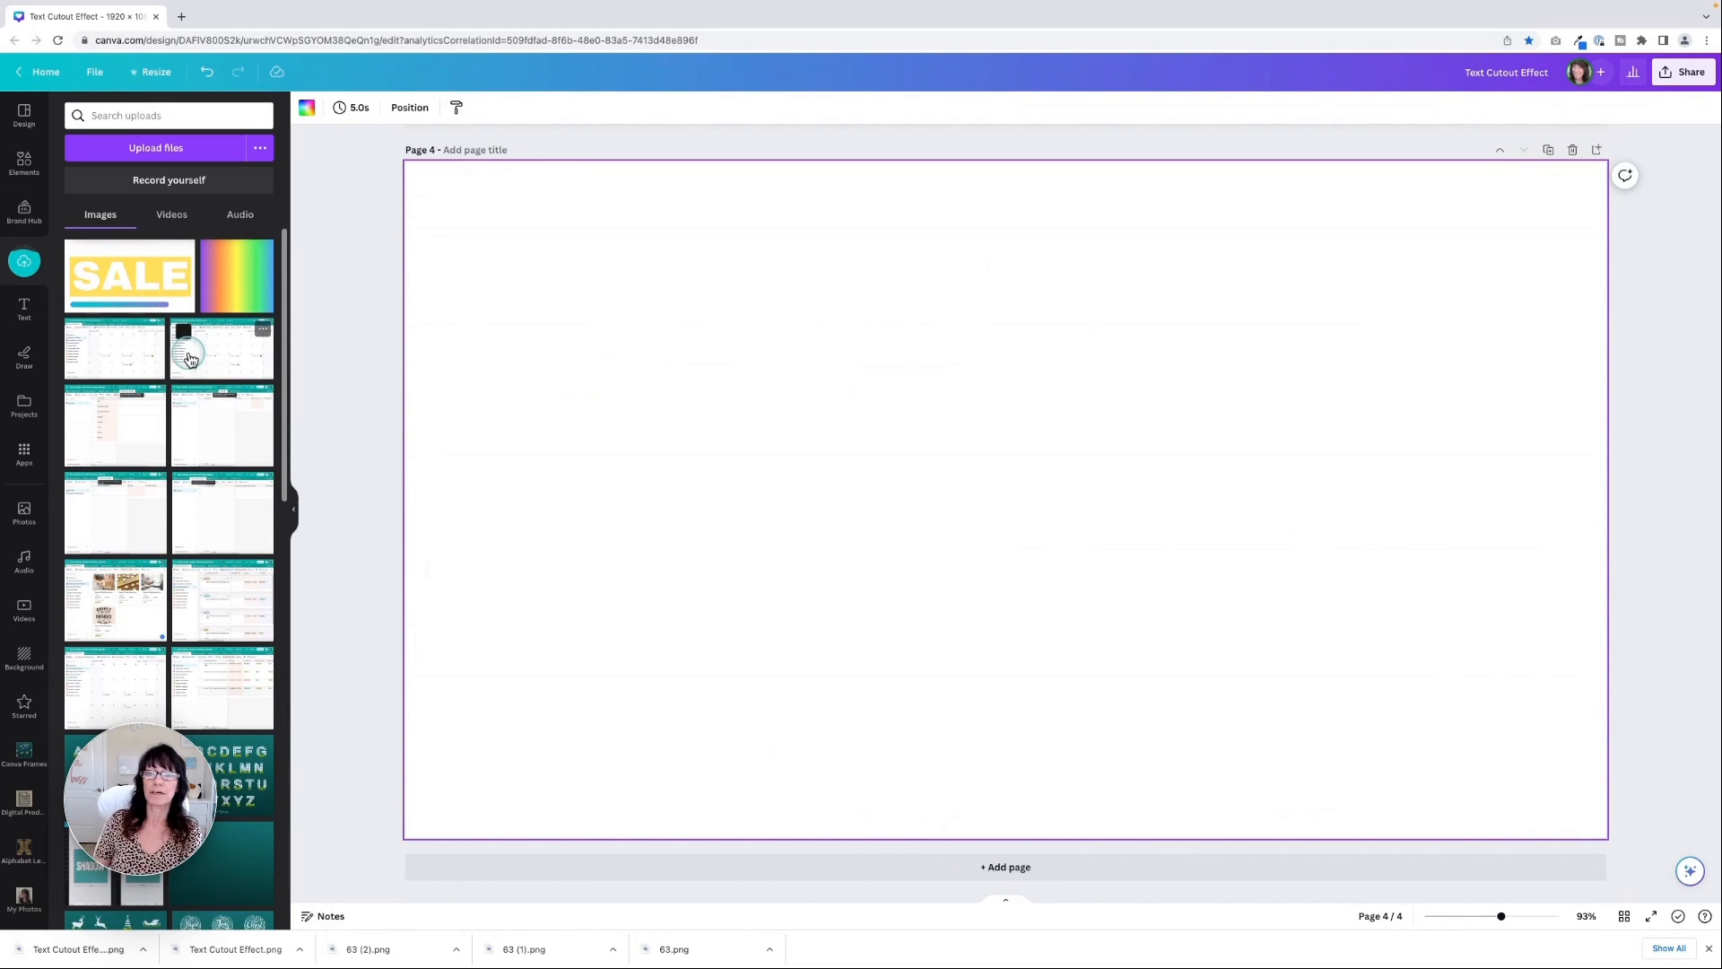
click(137, 290)
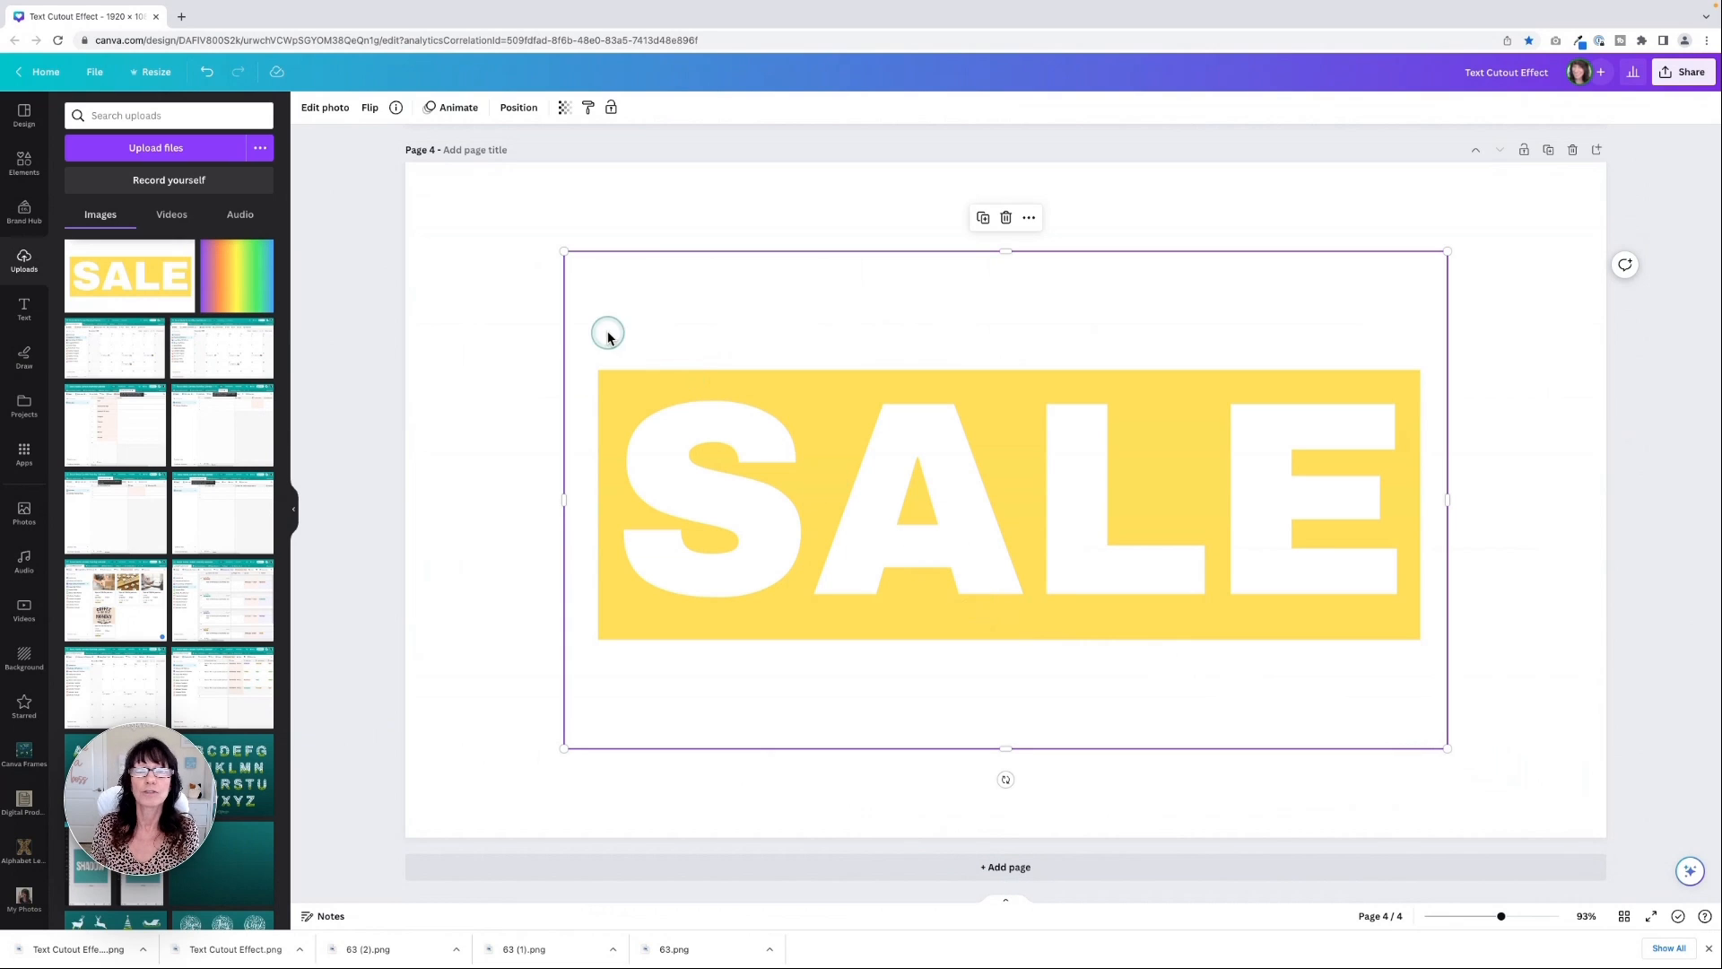
Set the background of page 4 to the orange from the document colors
click(476, 263)
click(306, 106)
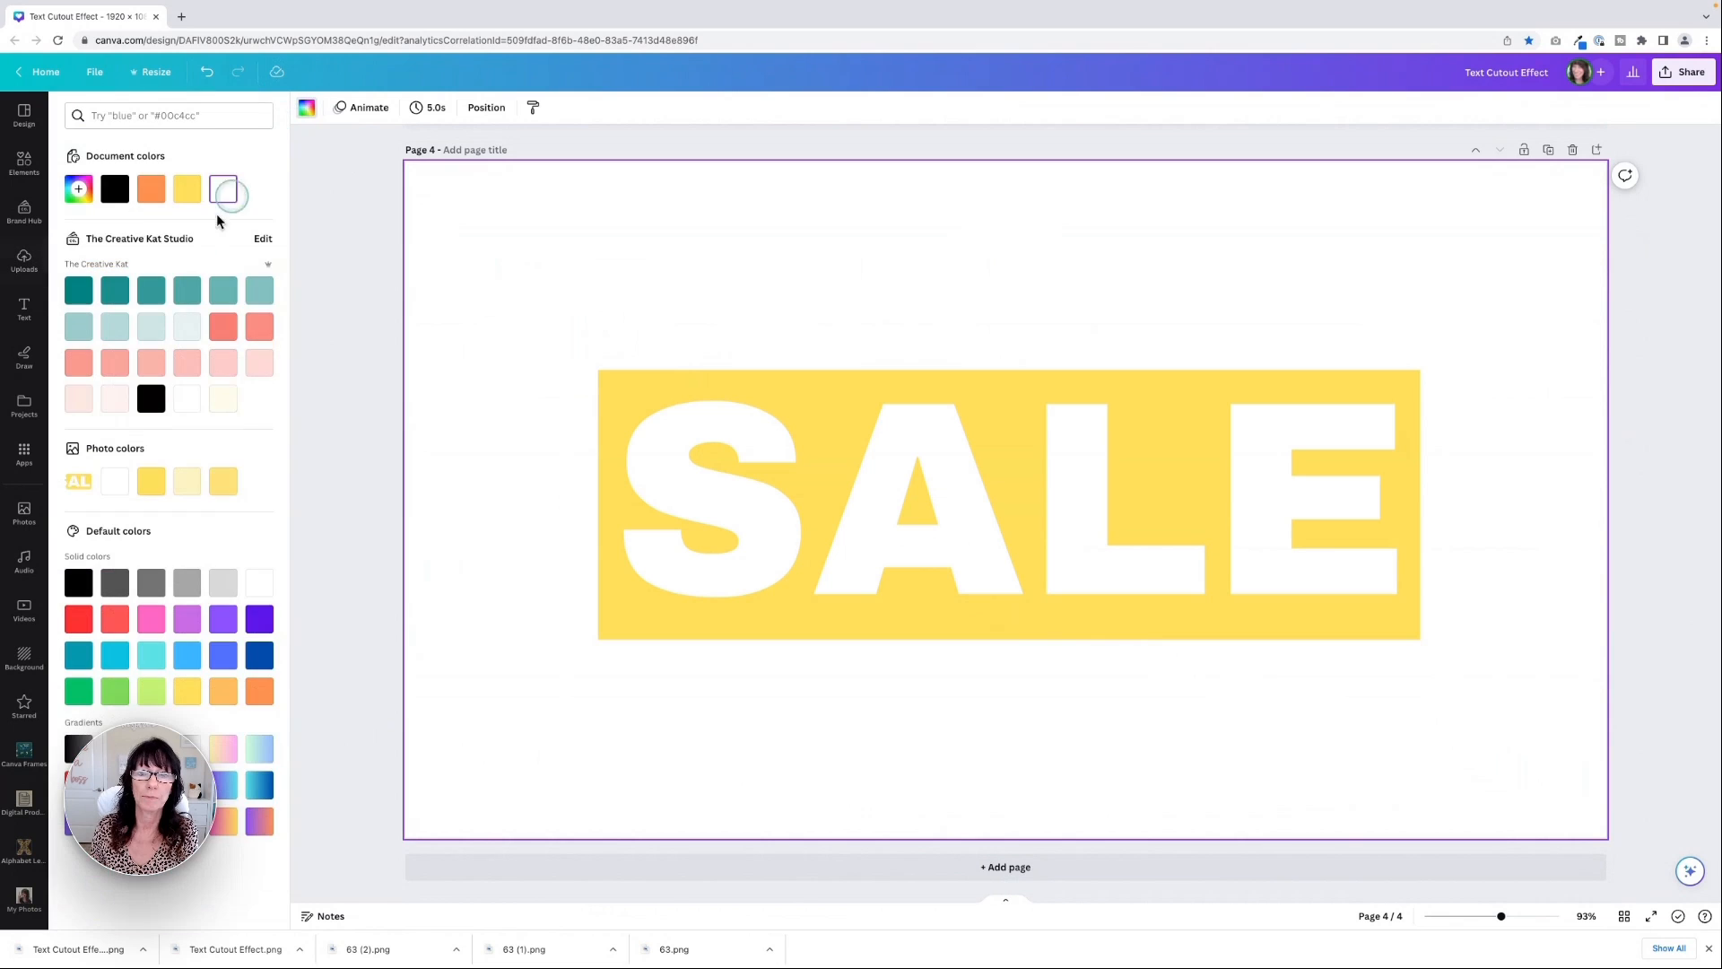
click(151, 188)
click(368, 303)
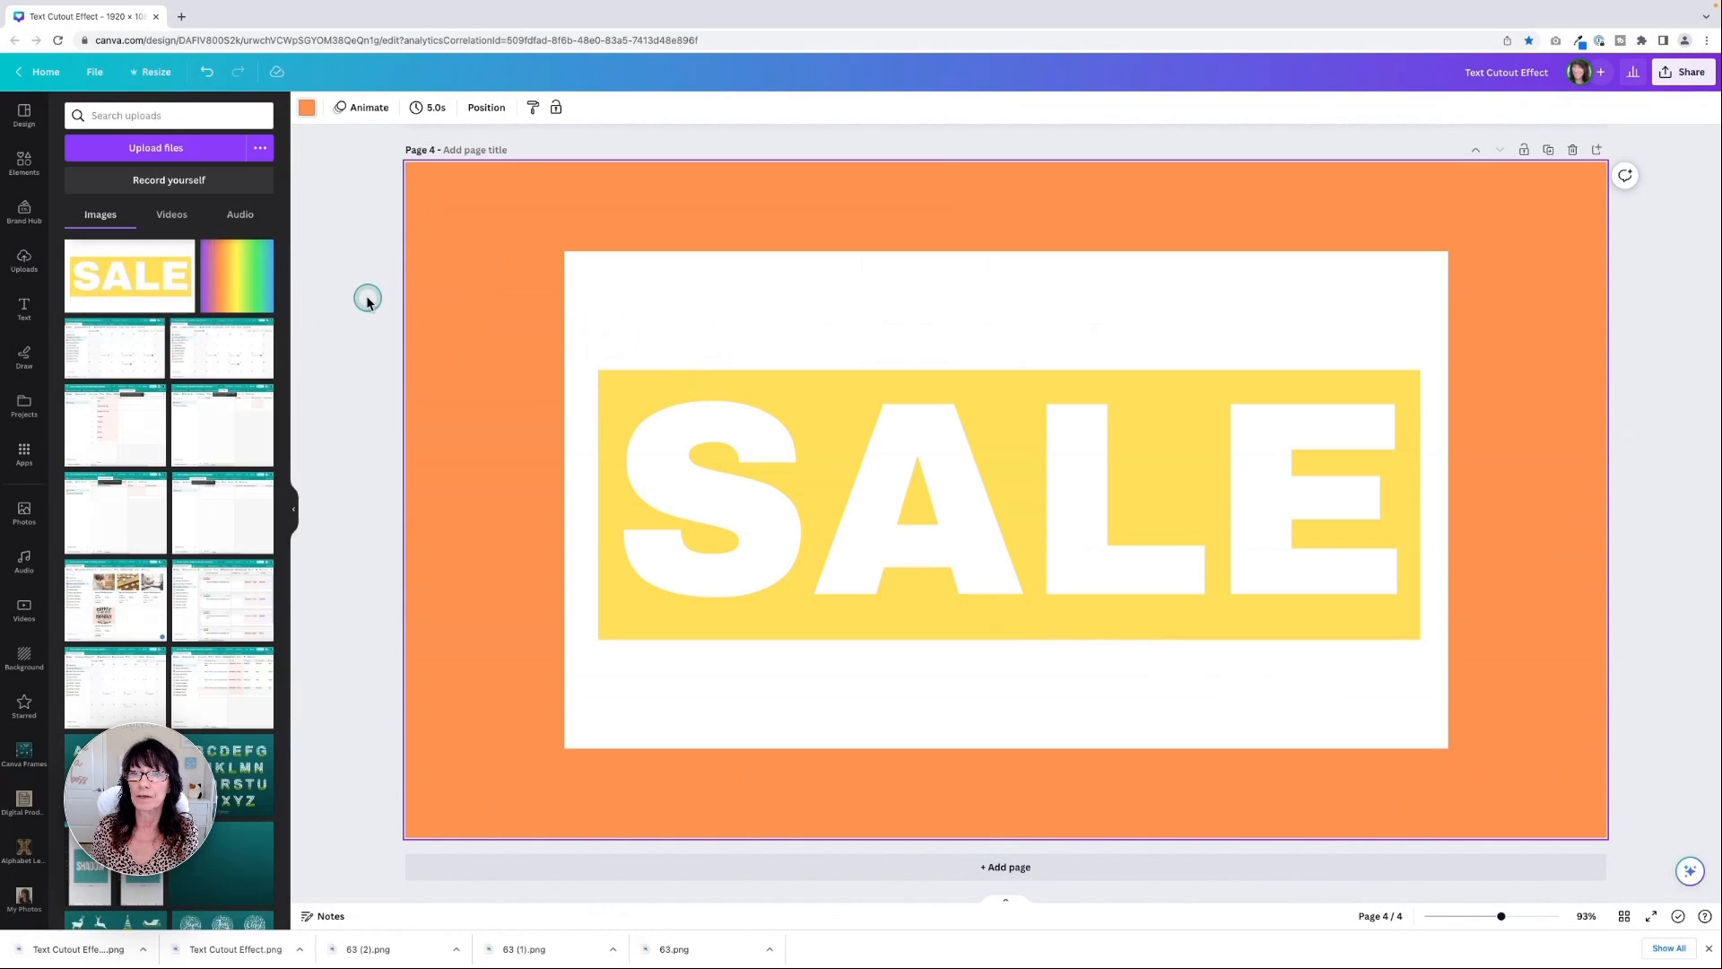
Remove the white areas from the SALE image on page 4 with BG Remover
click(791, 484)
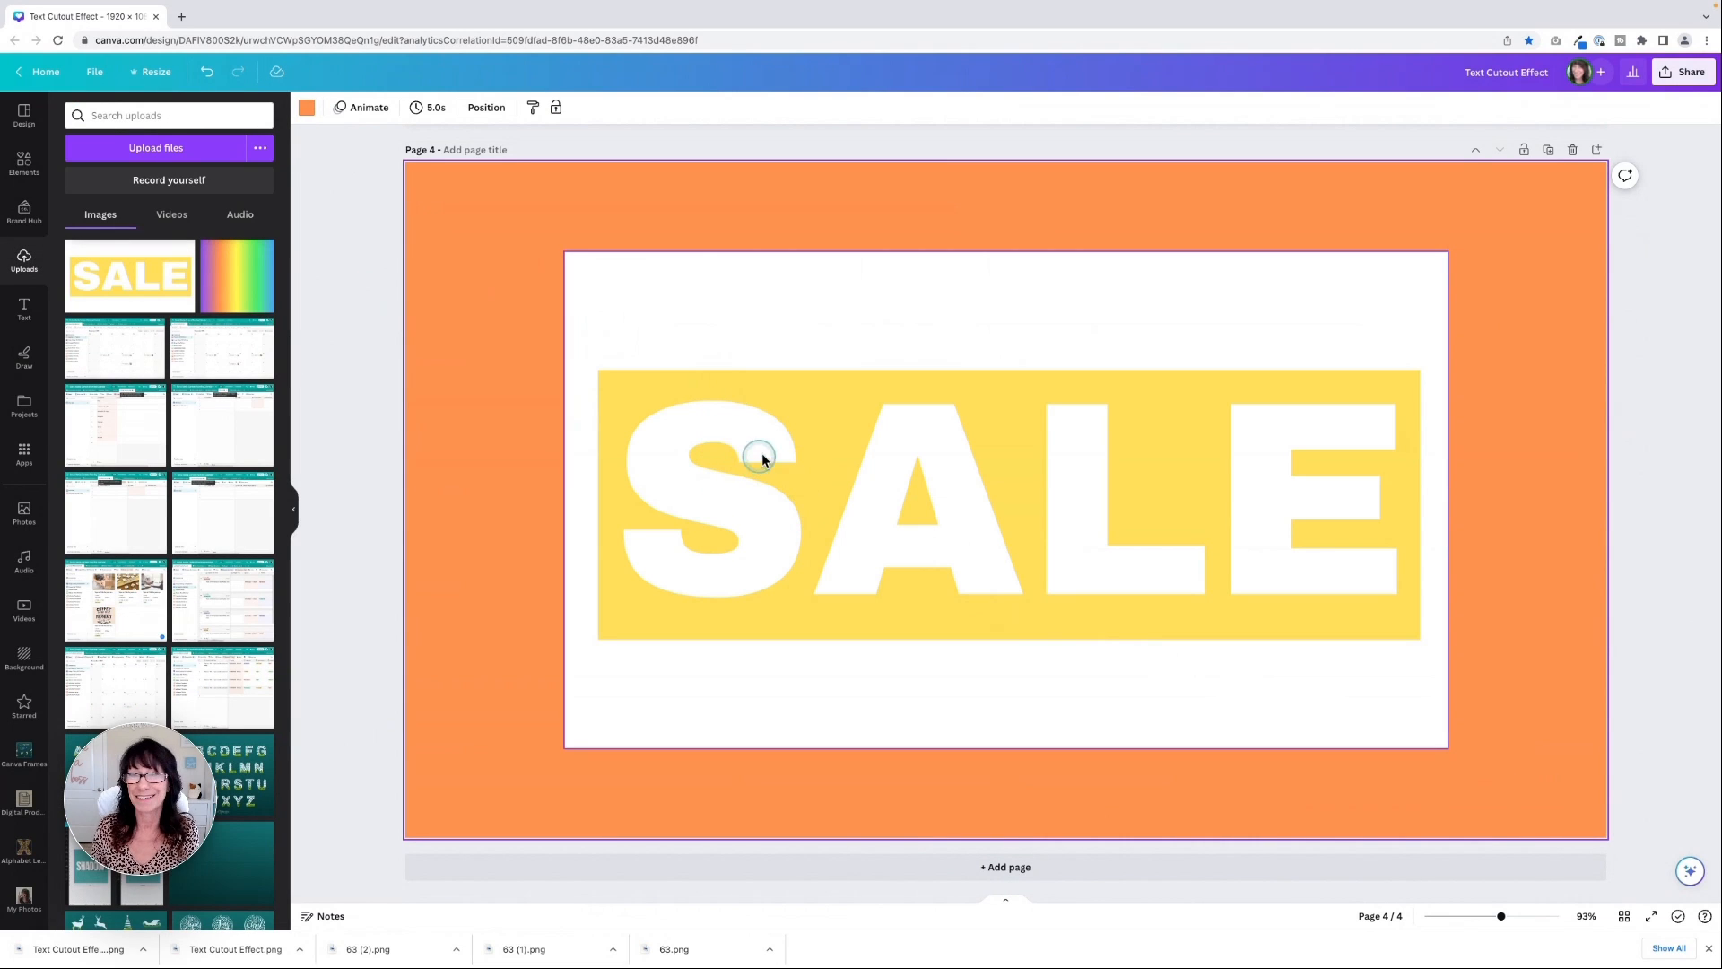
click(708, 344)
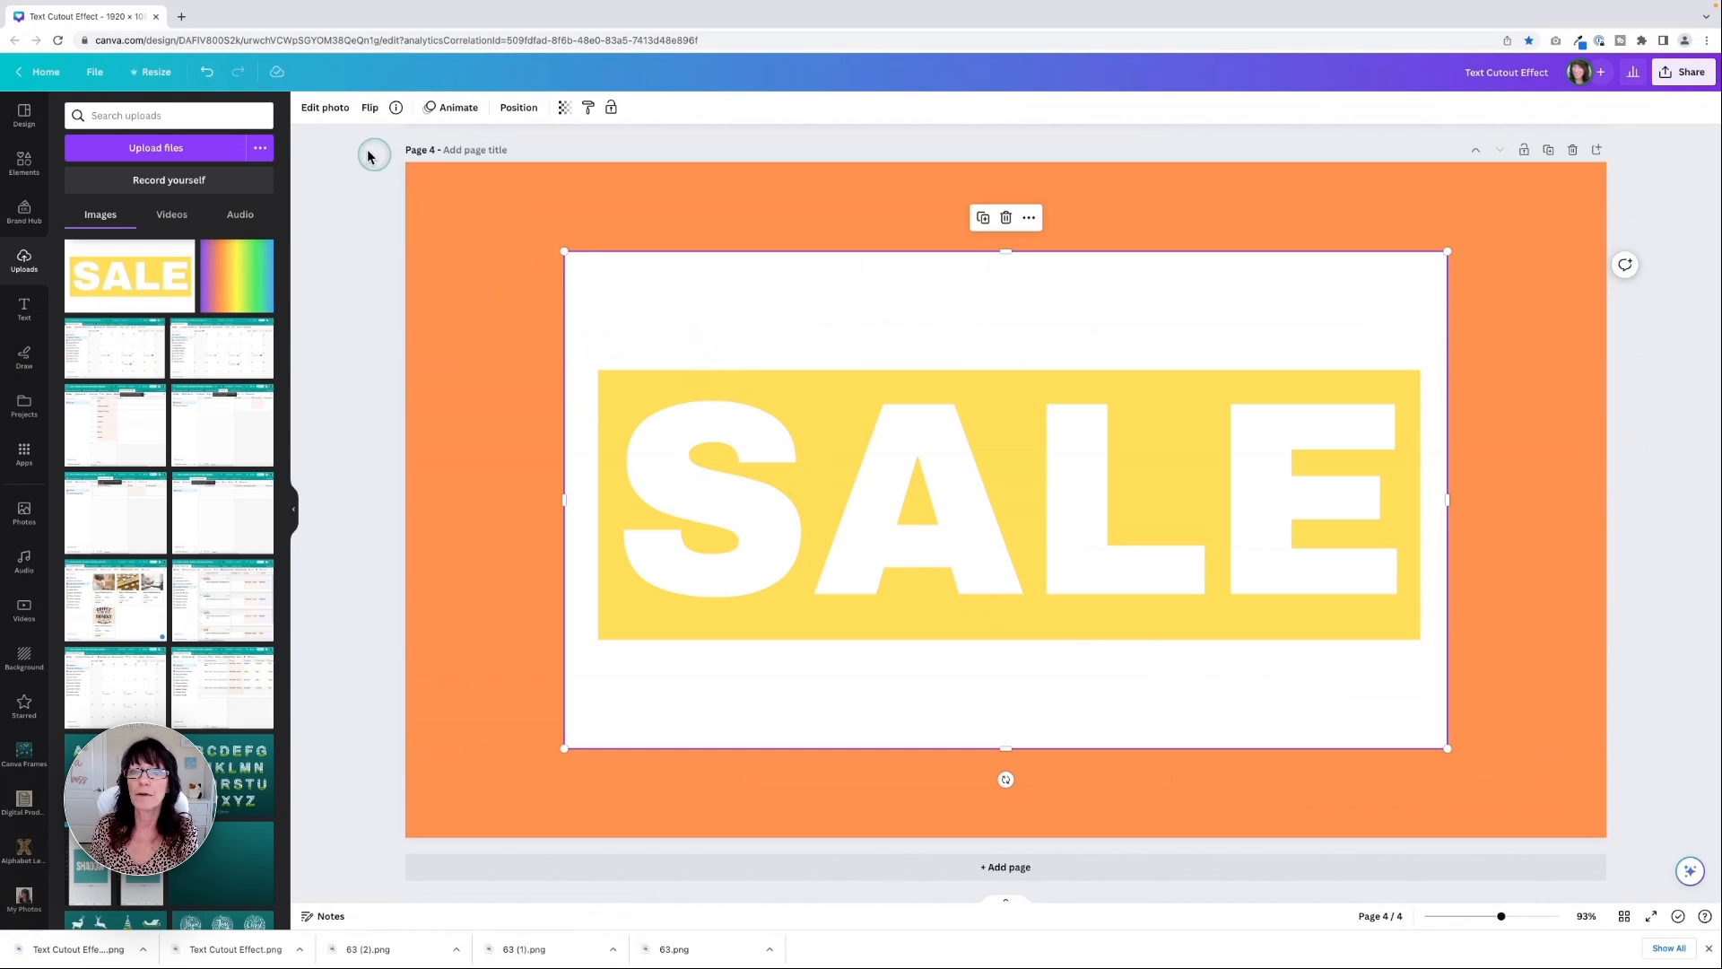
click(325, 108)
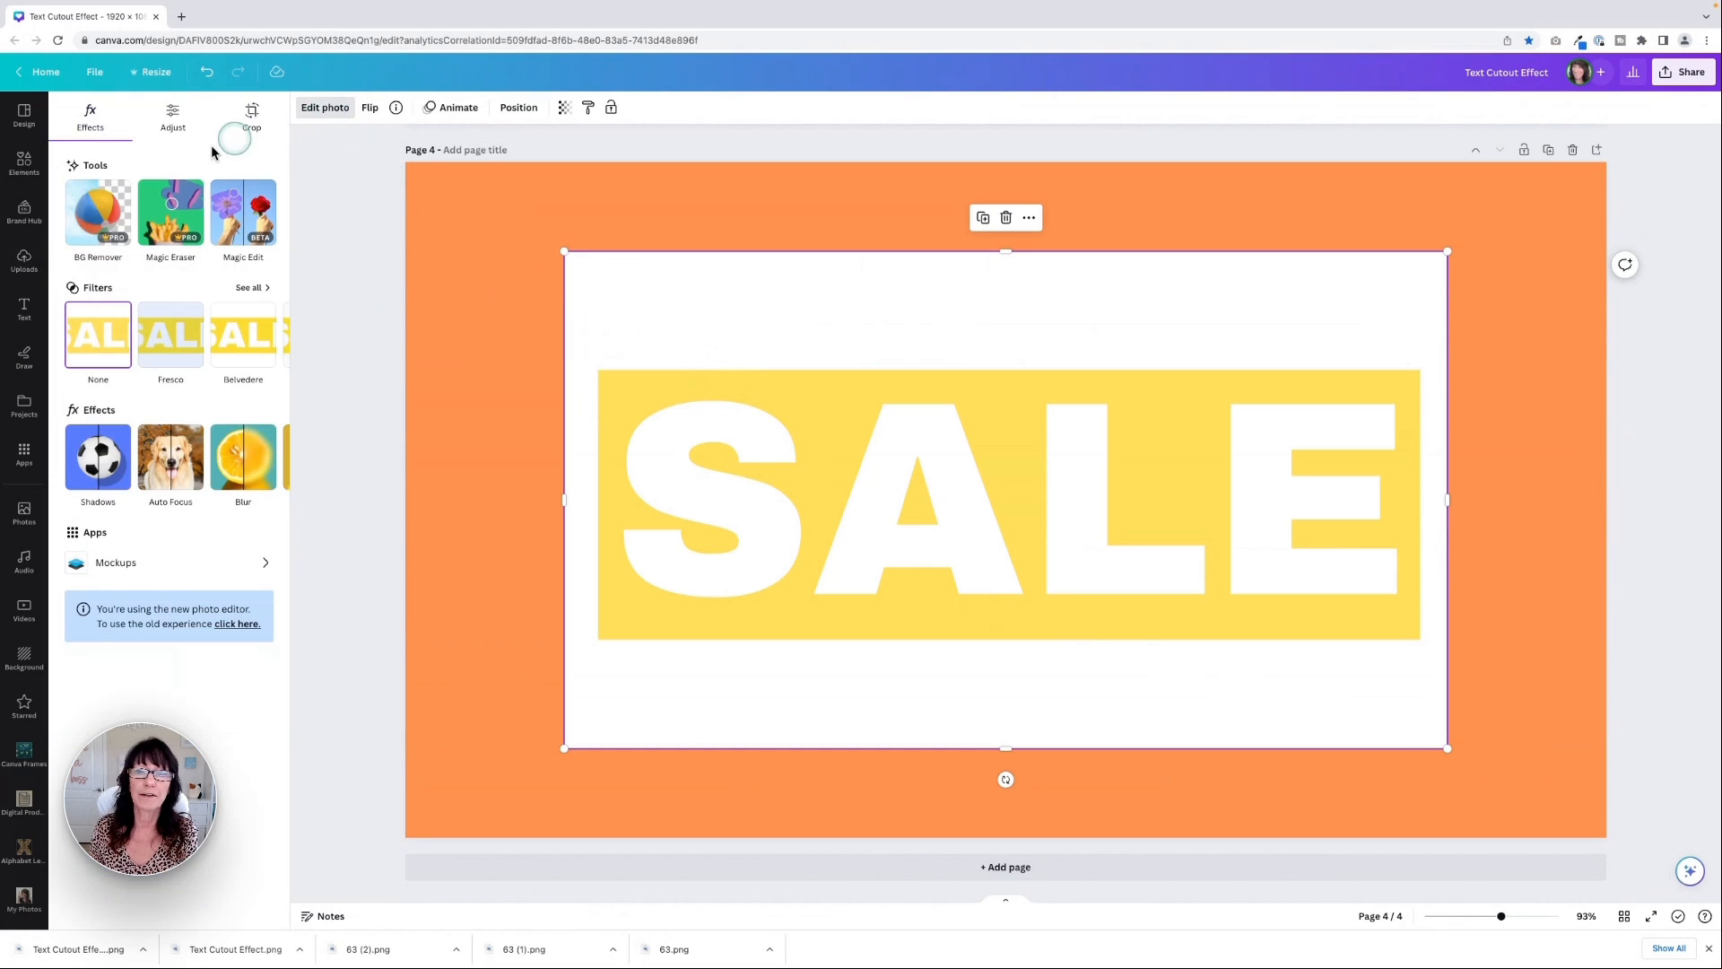
click(85, 223)
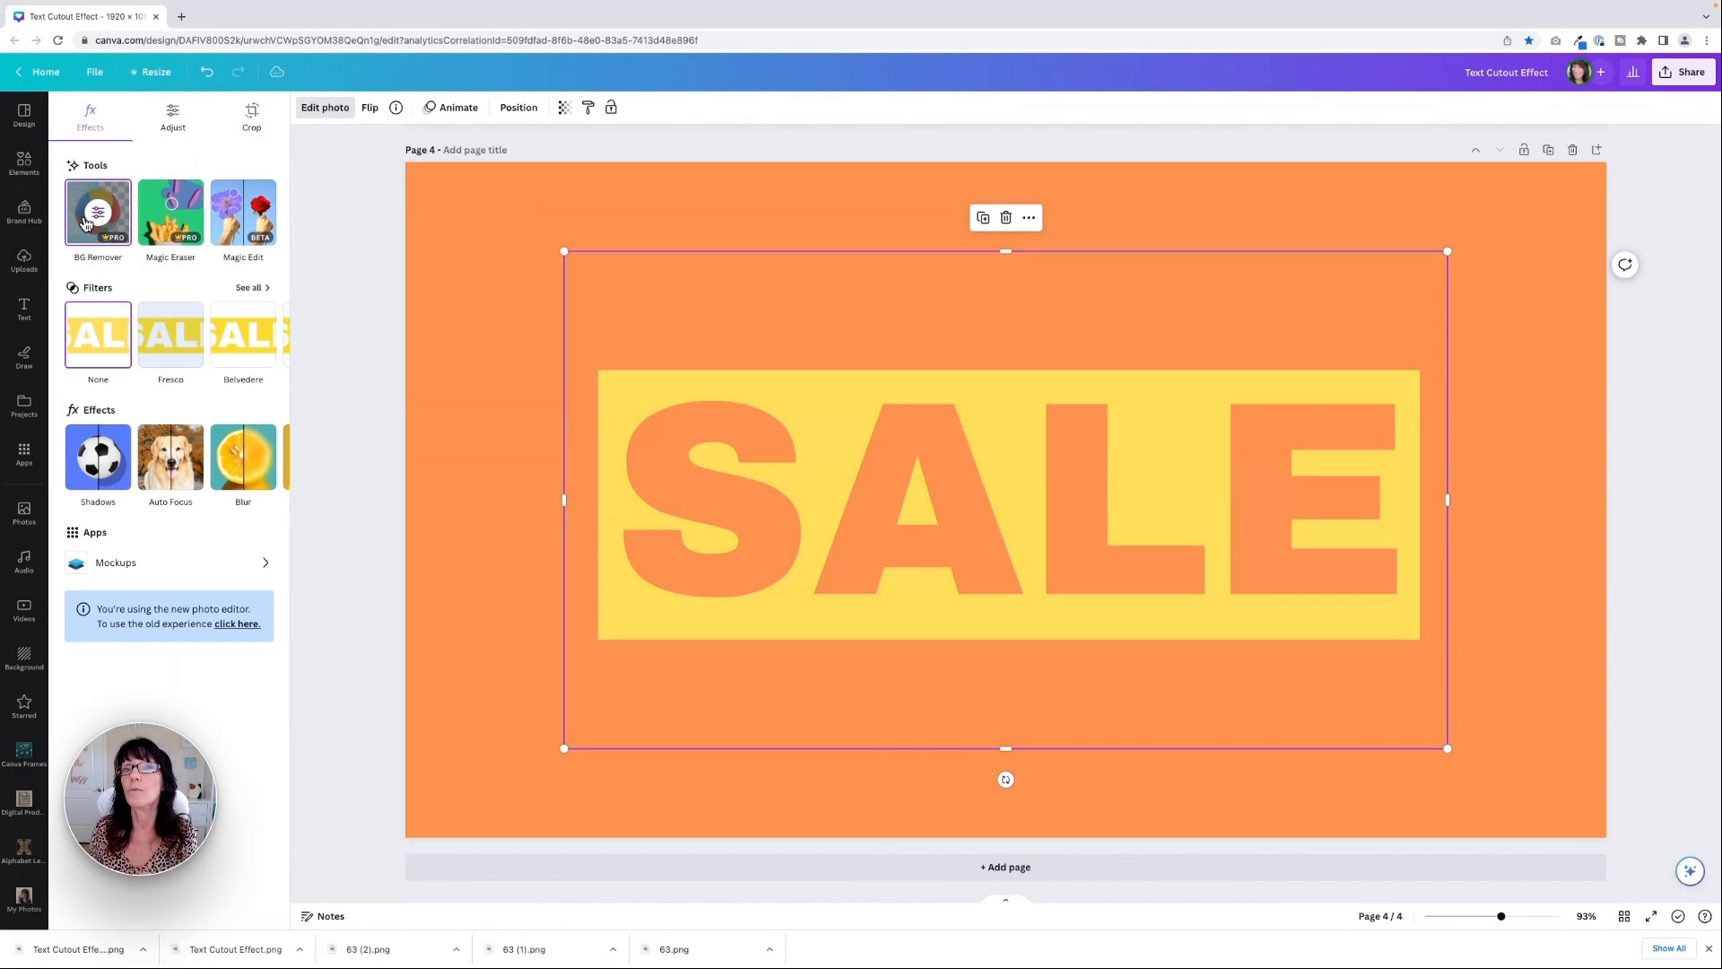
click(493, 446)
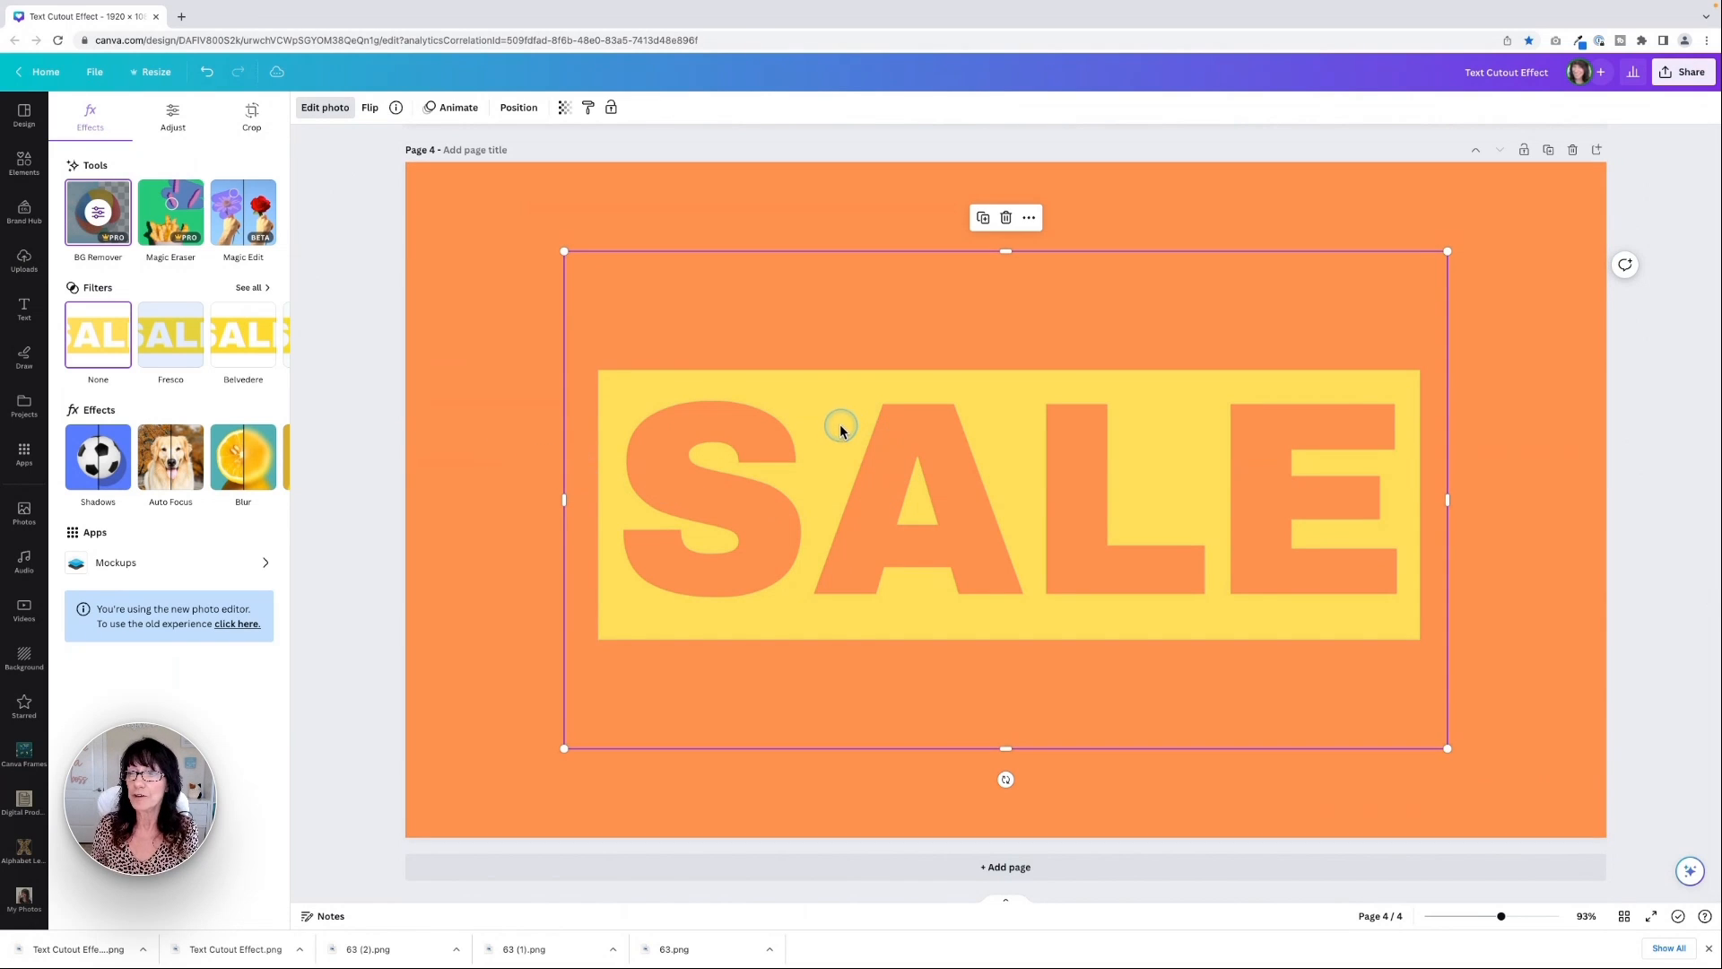
Crop all four sides of the SALE image just inside the edges of the yellow rectangle
mouse_move(838, 427)
mouse_down()
mouse_move(803, 417)
mouse_move(823, 418)
mouse_up()
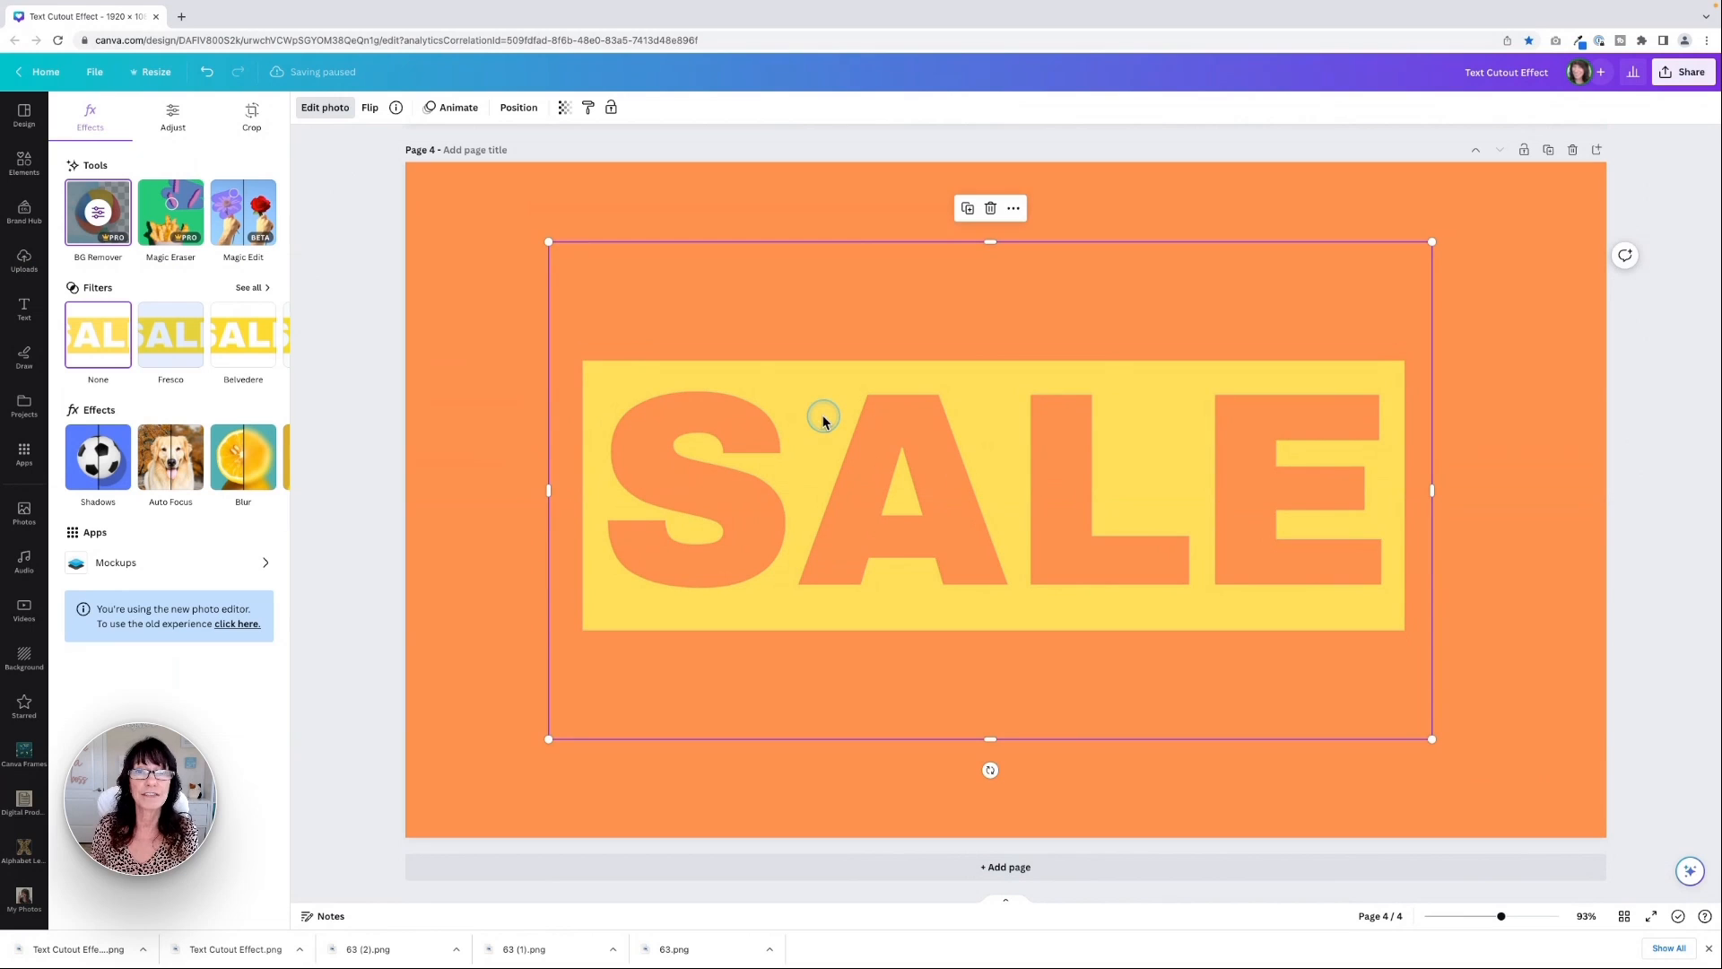
click(975, 316)
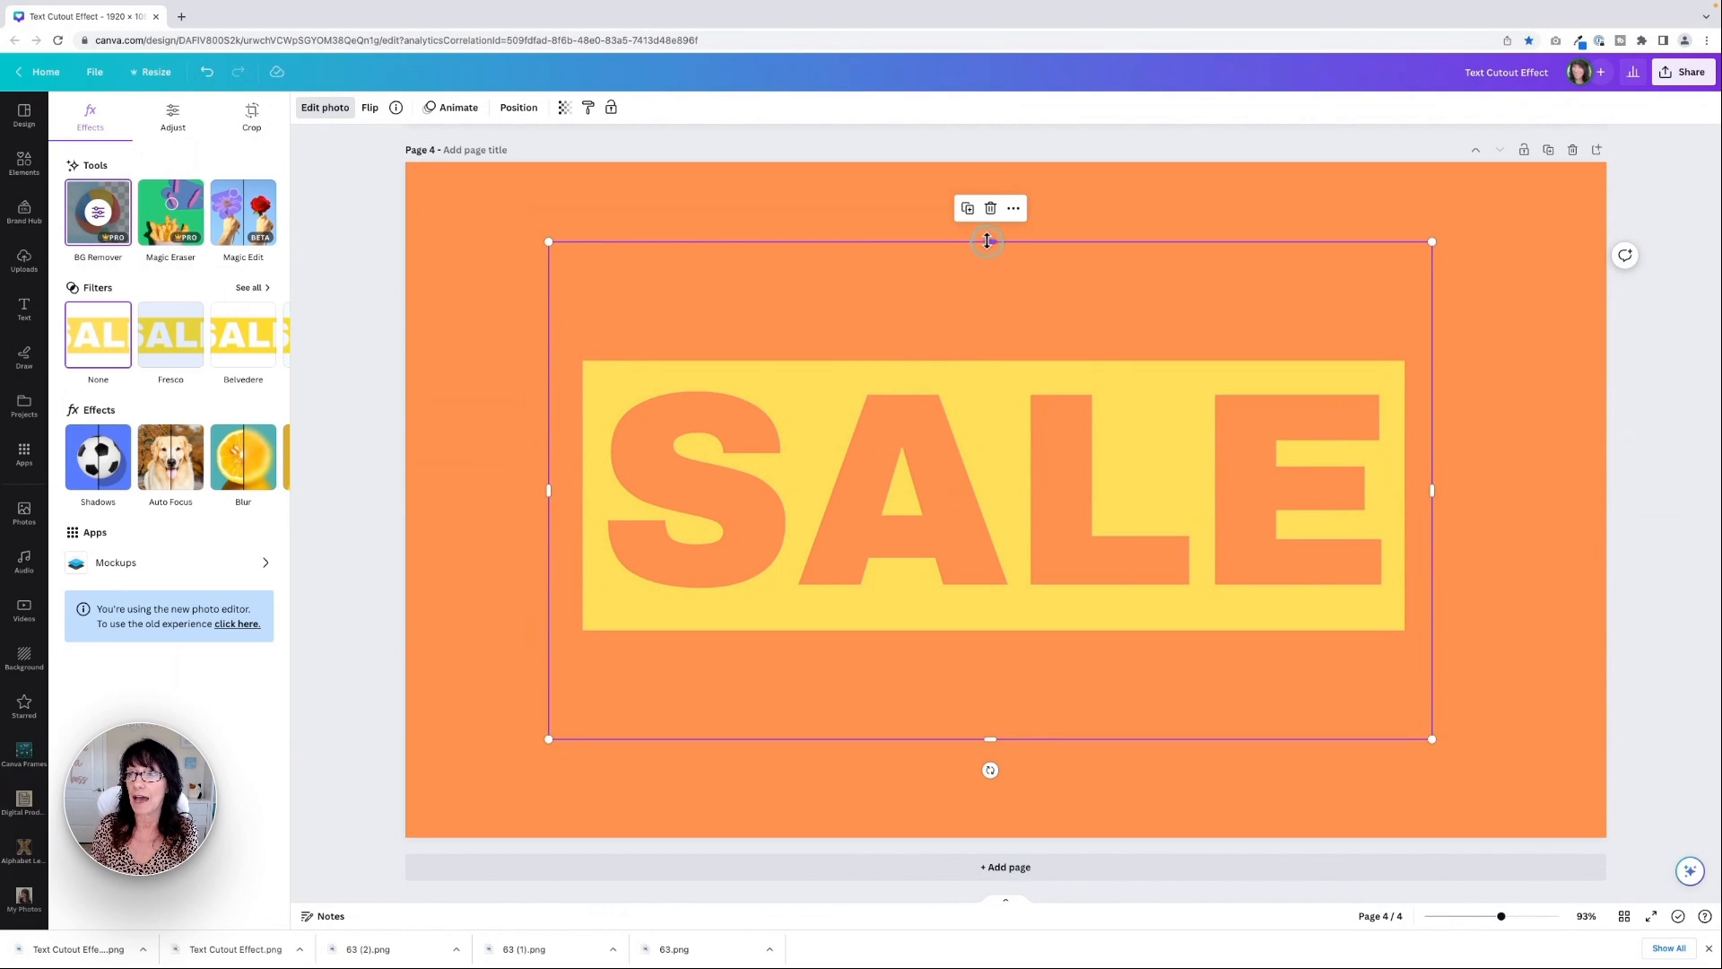
drag(988, 238, 990, 367)
click(1009, 650)
drag(990, 742, 989, 622)
drag(550, 495, 589, 495)
drag(1429, 493, 1398, 496)
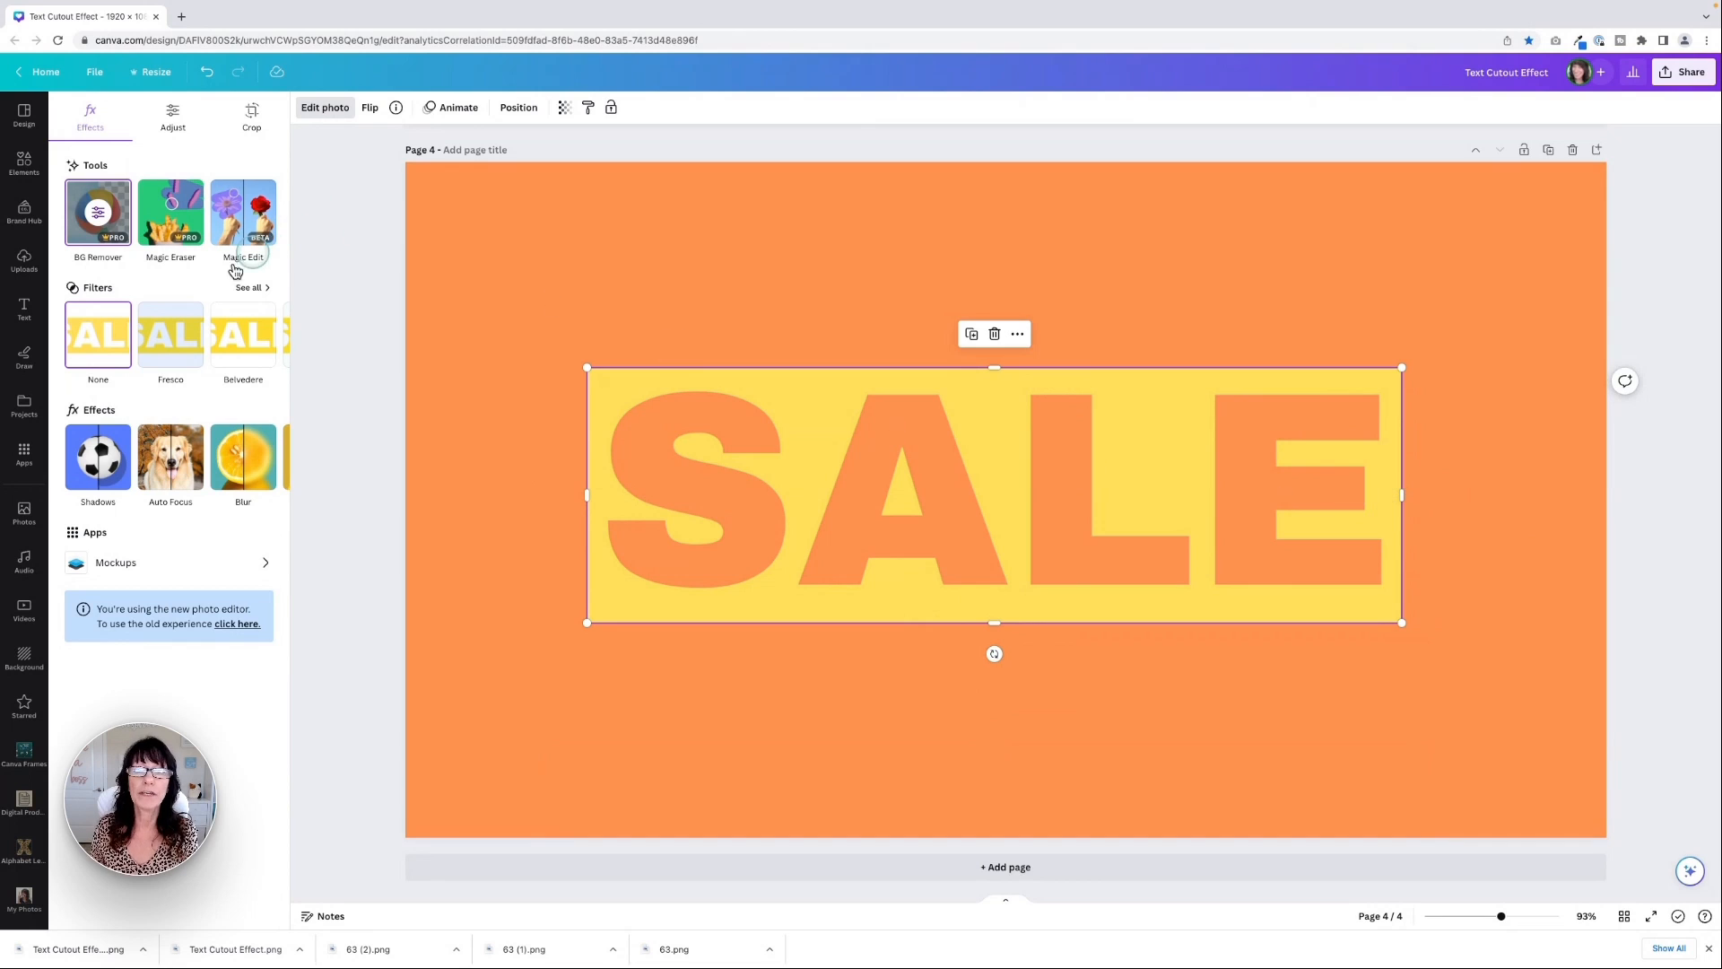
Apply a Drop shadow with intensity 60 and distance 40 to the SALE image, and enlarge it to nearly the page's width
click(102, 462)
click(162, 289)
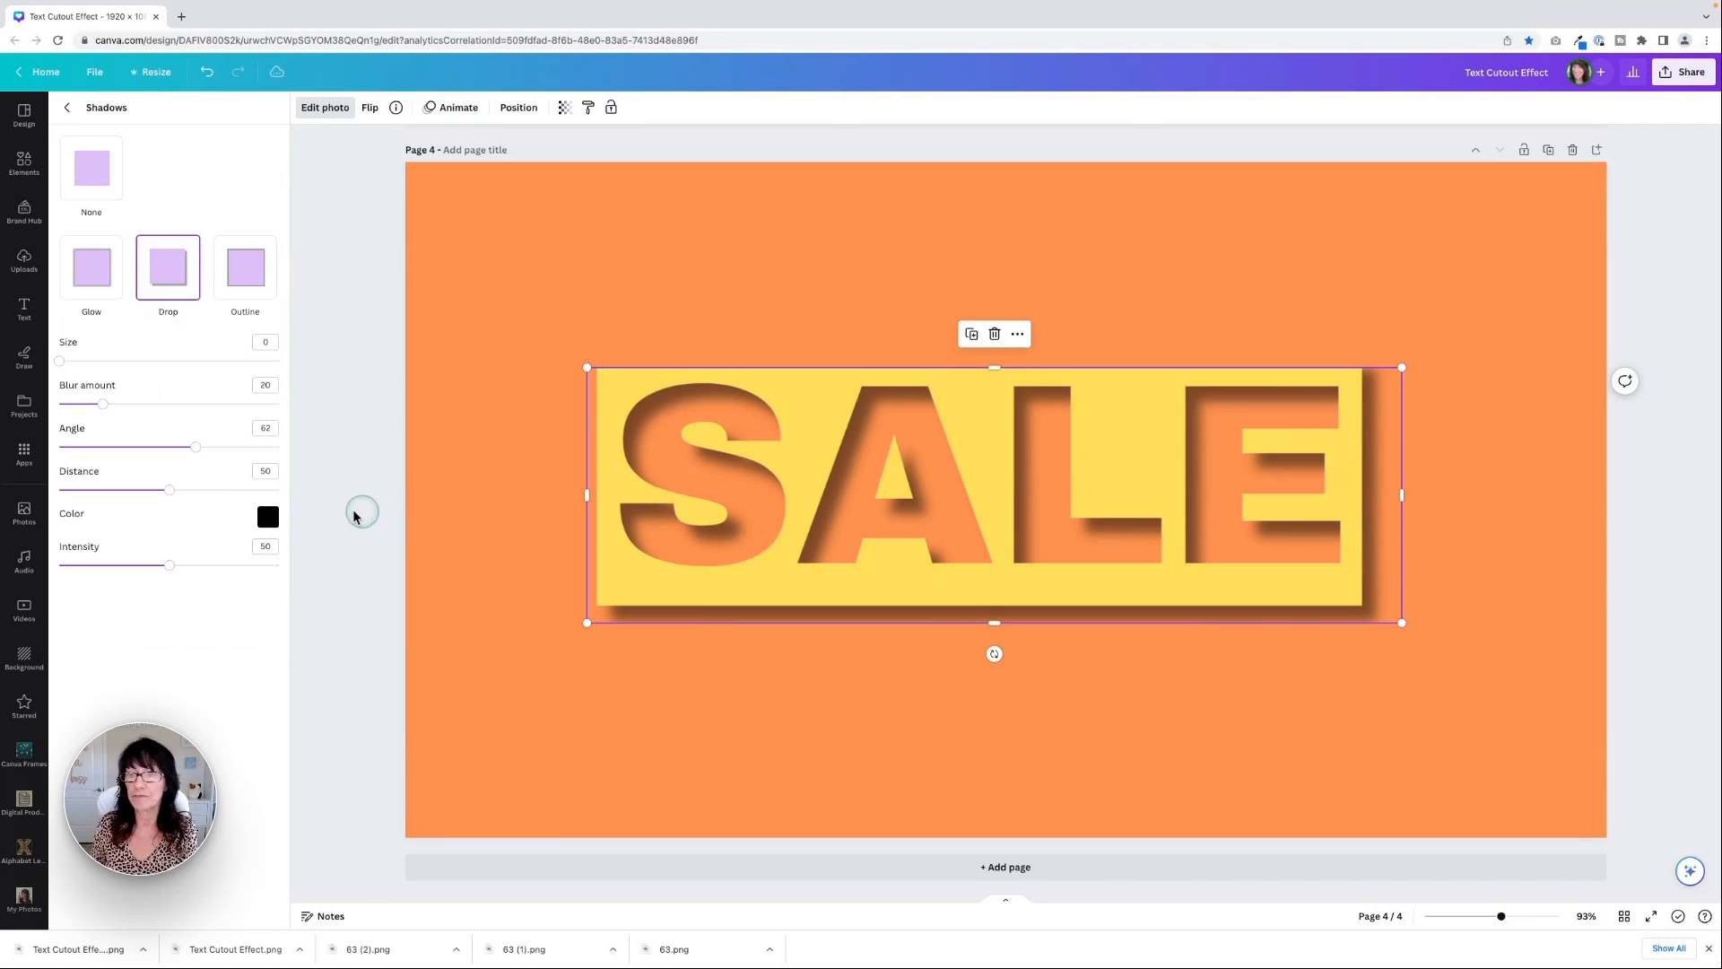
drag(171, 568, 191, 566)
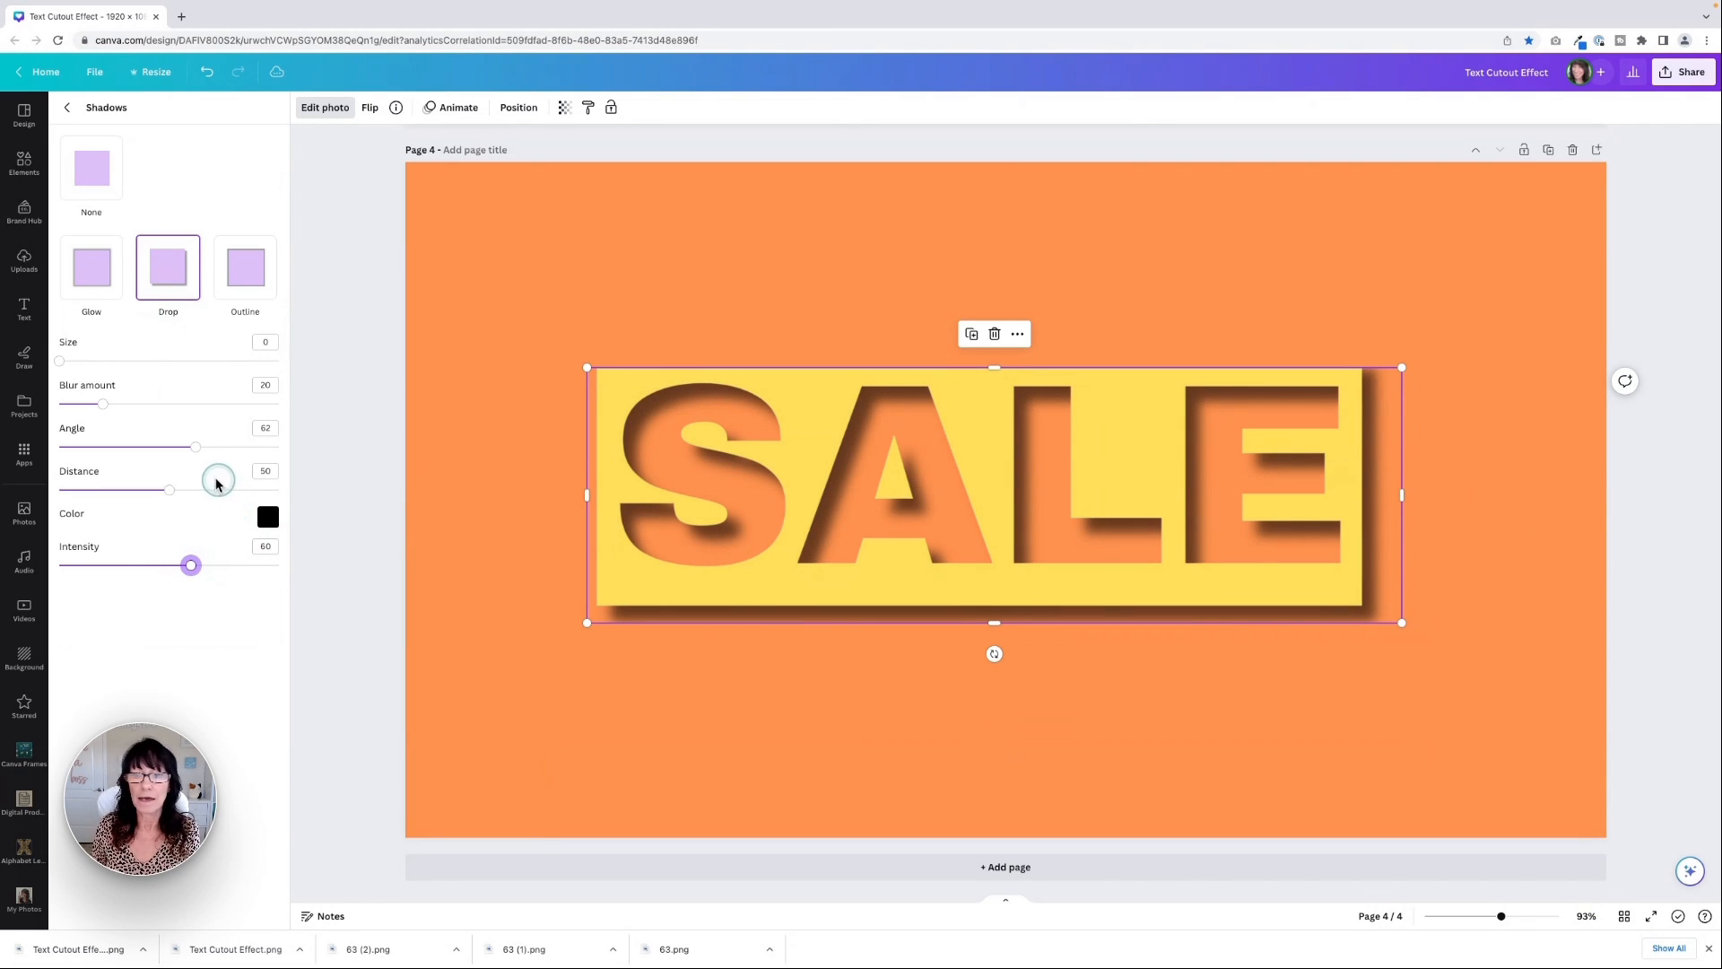
drag(170, 489, 147, 490)
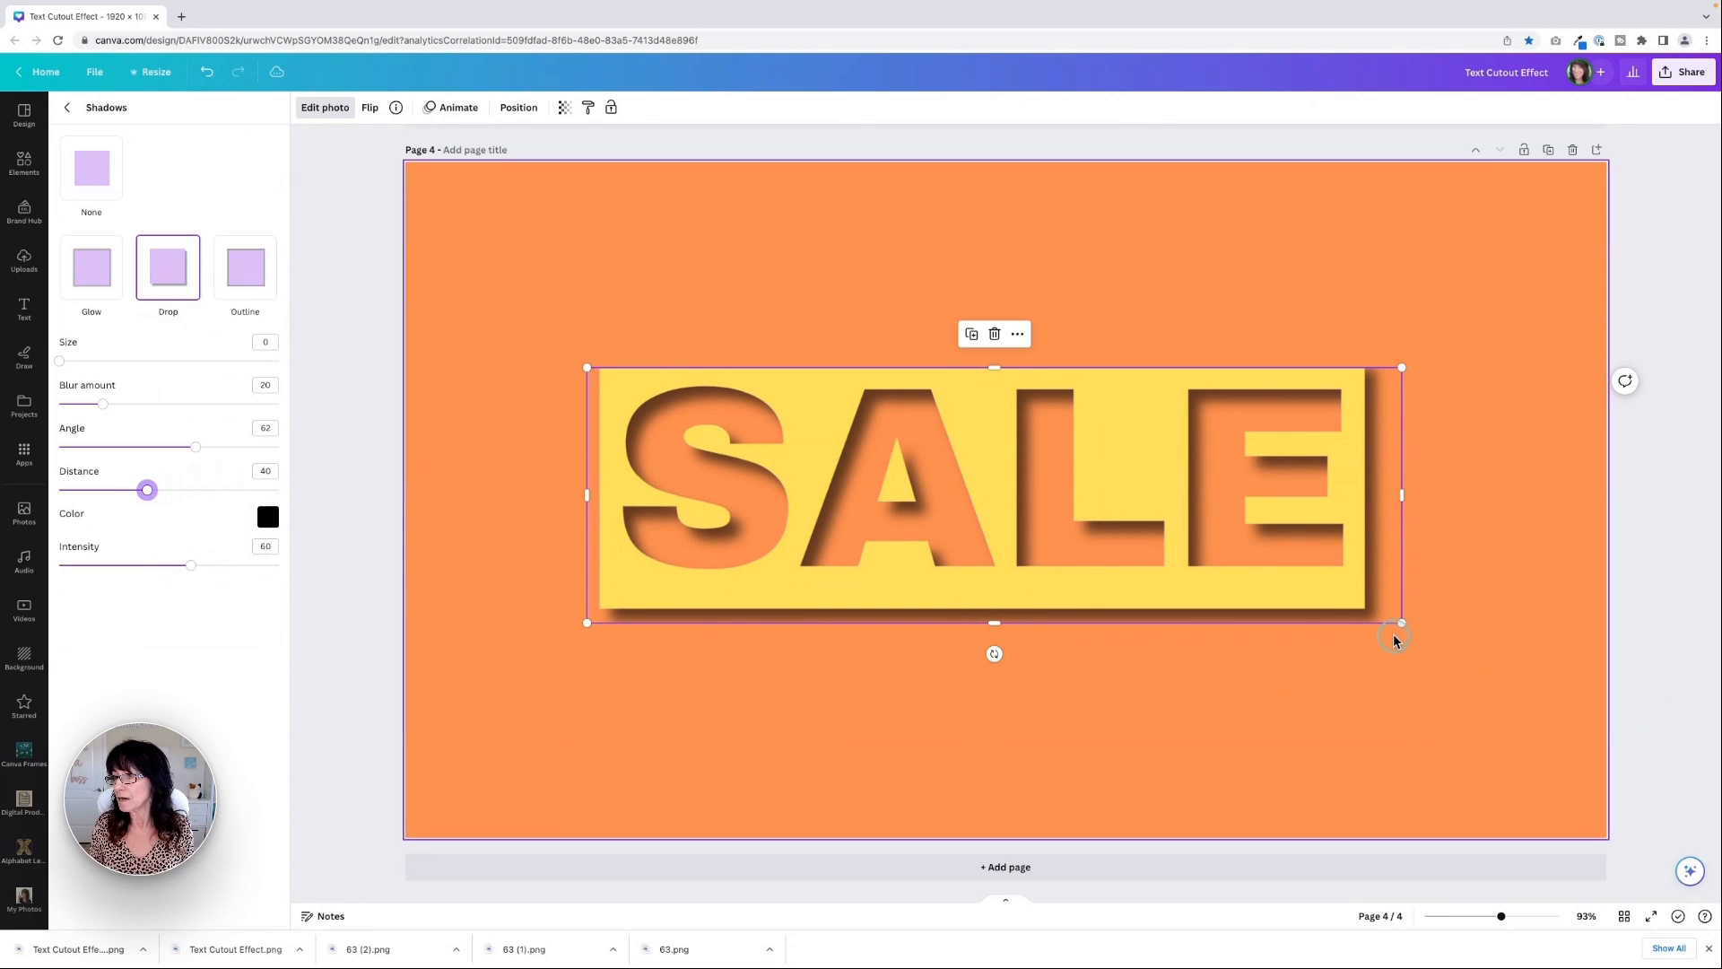
drag(1404, 620, 1519, 720)
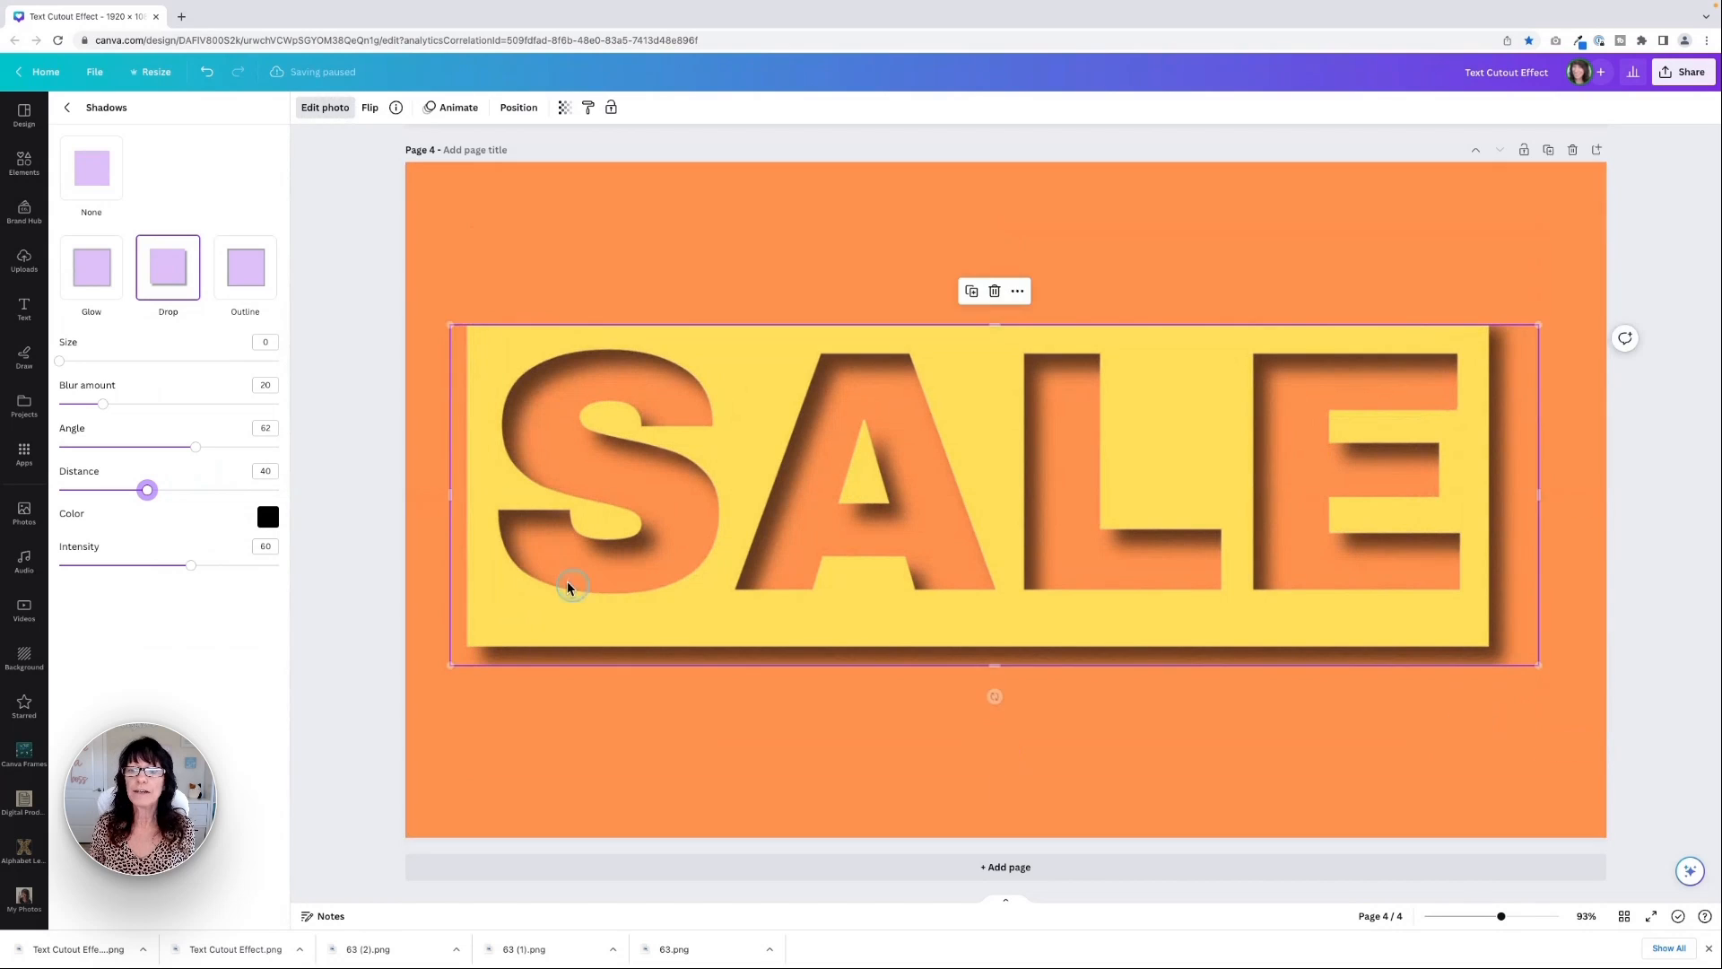
Close the shadow settings and deselect the SALE image on page 4
click(395, 500)
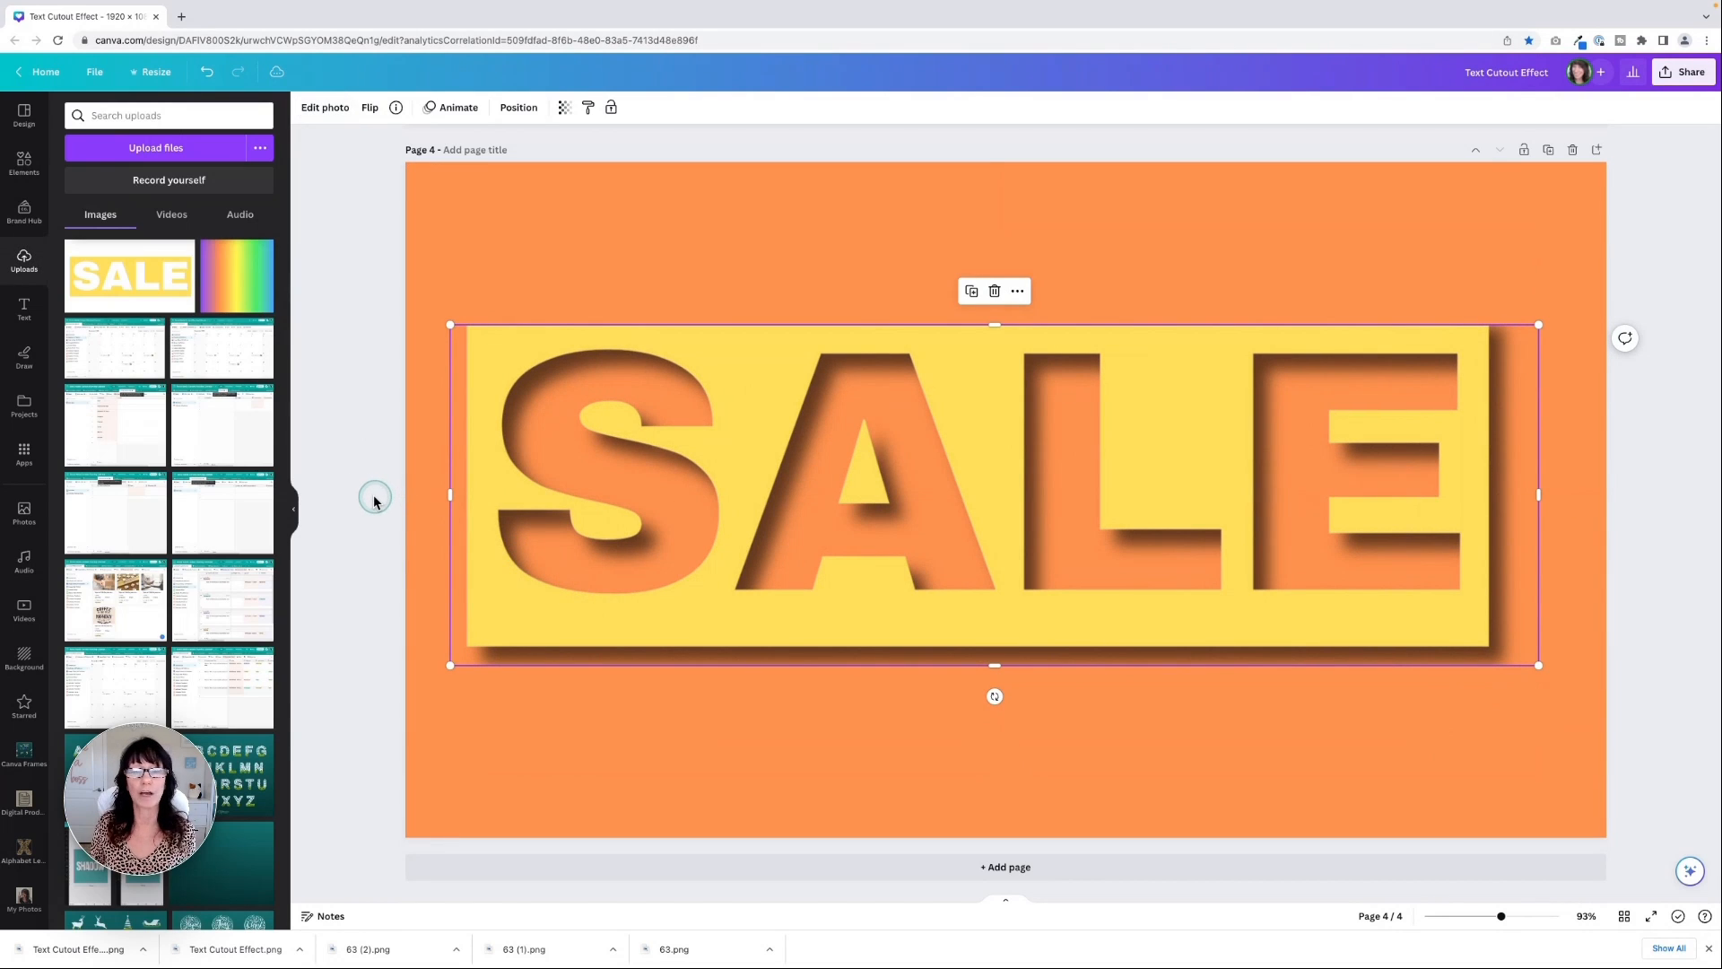
click(371, 500)
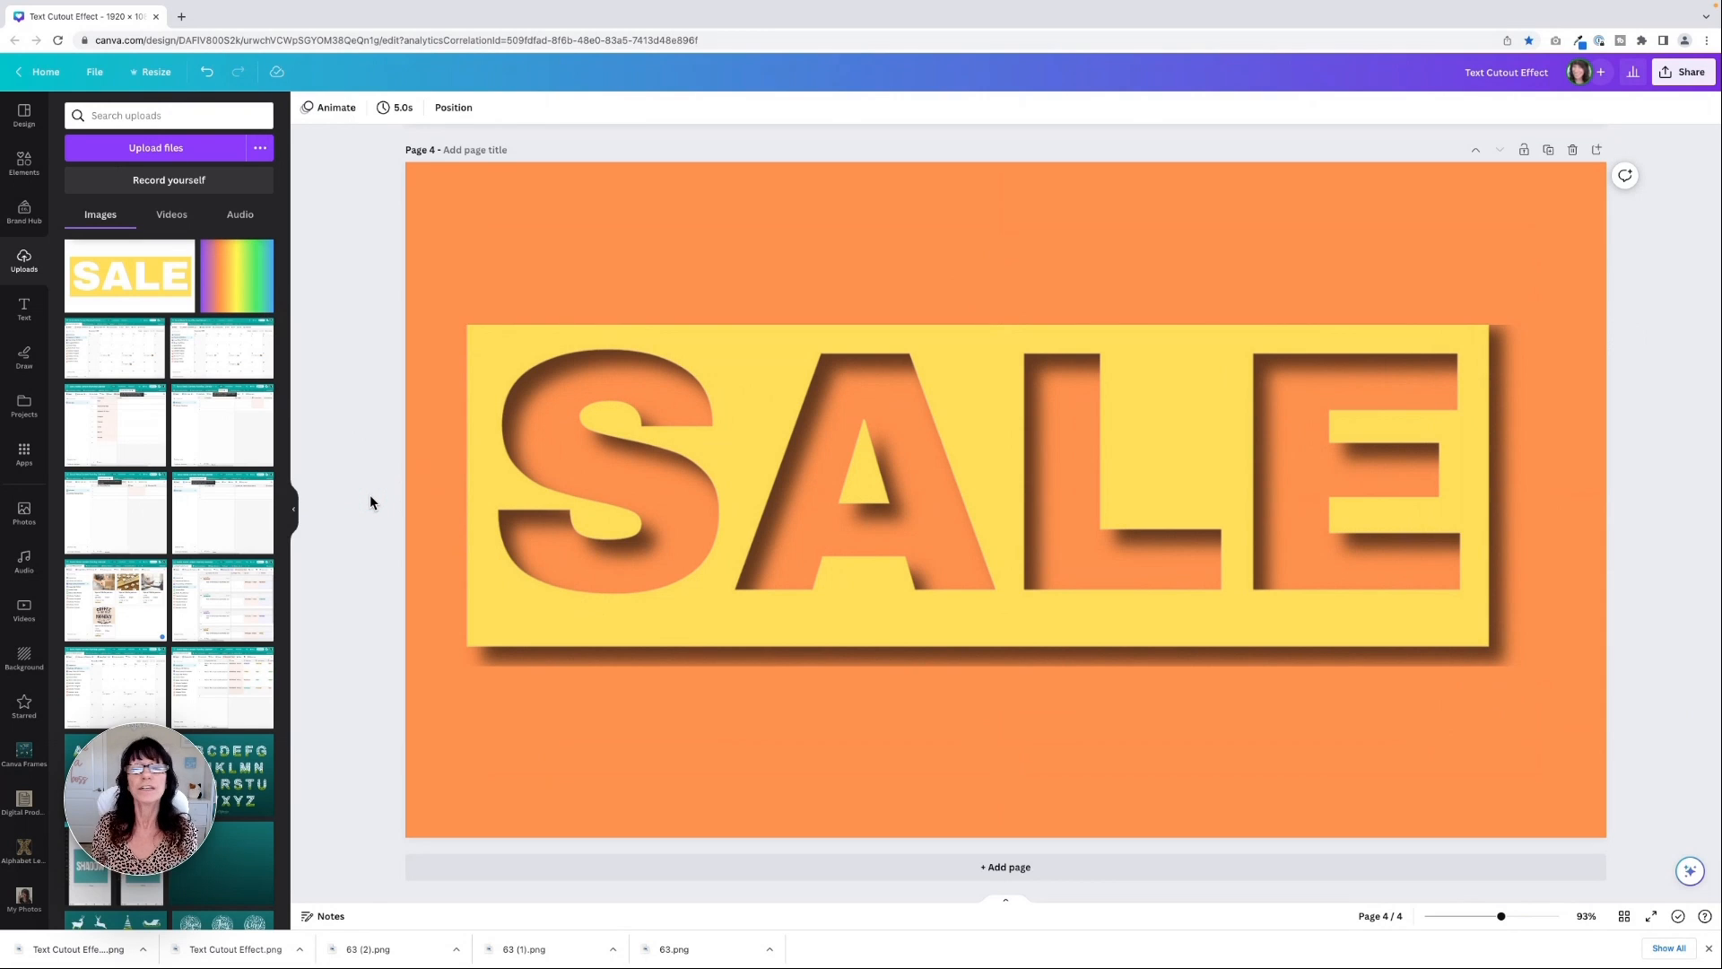
Check which font the SALE text on page 2 uses, then deselect the text
scroll(370, 502, up, 5)
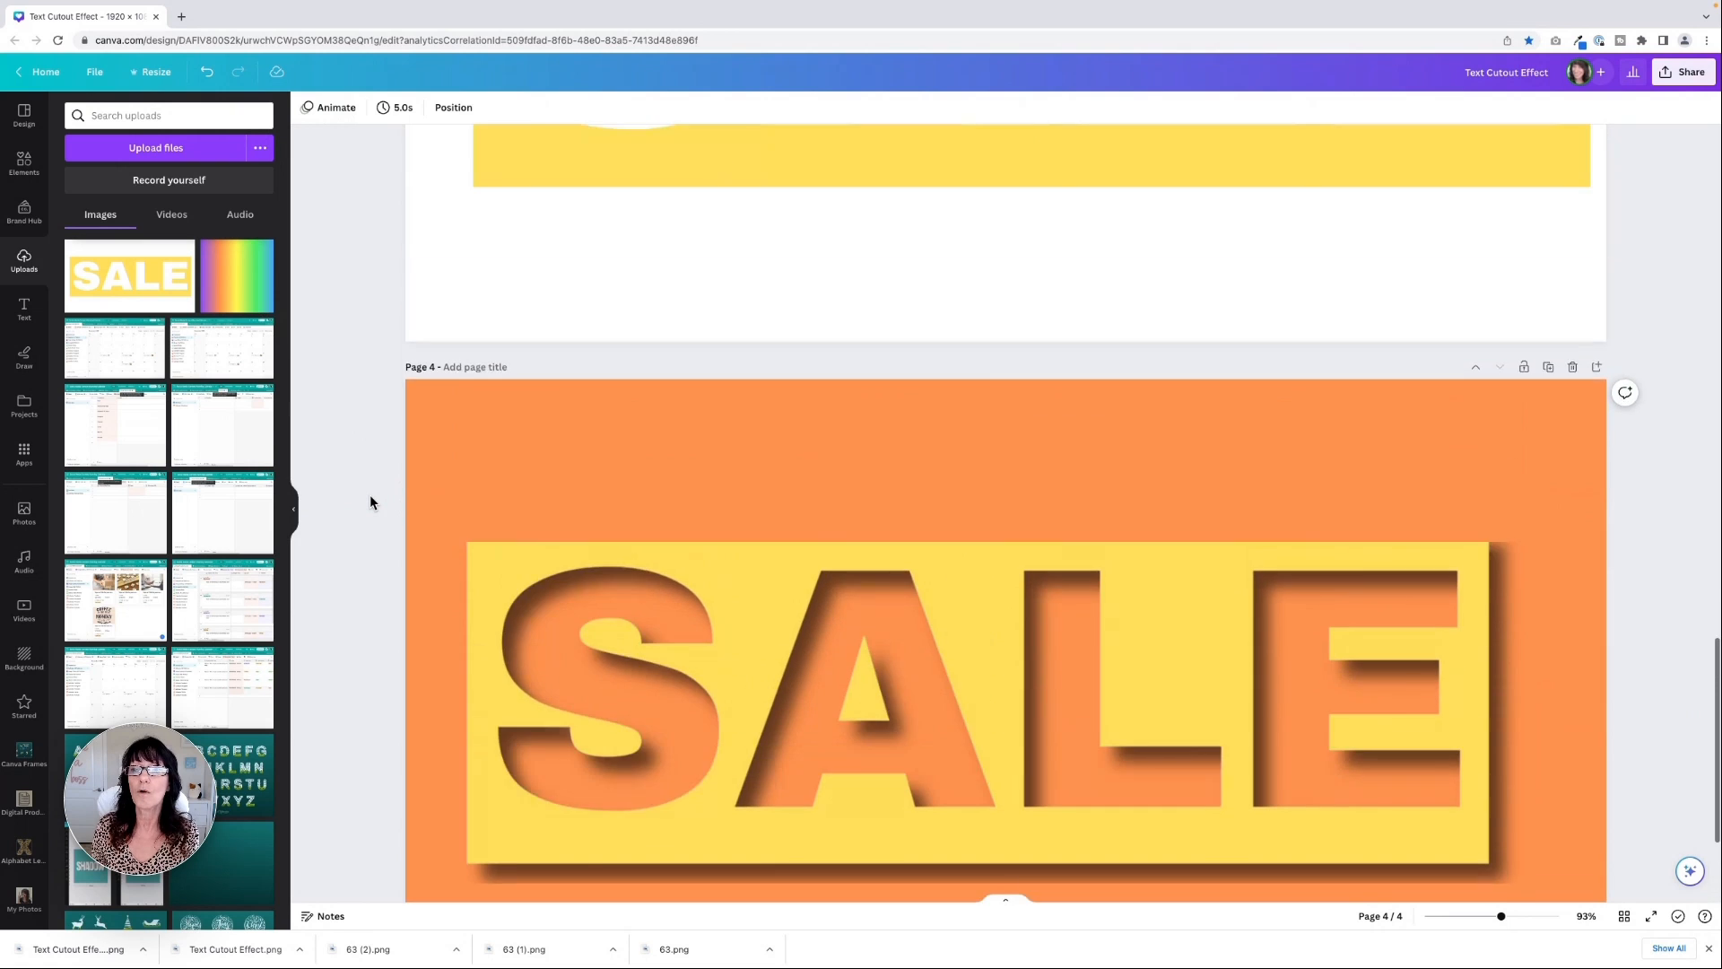
scroll(370, 501, up, 6)
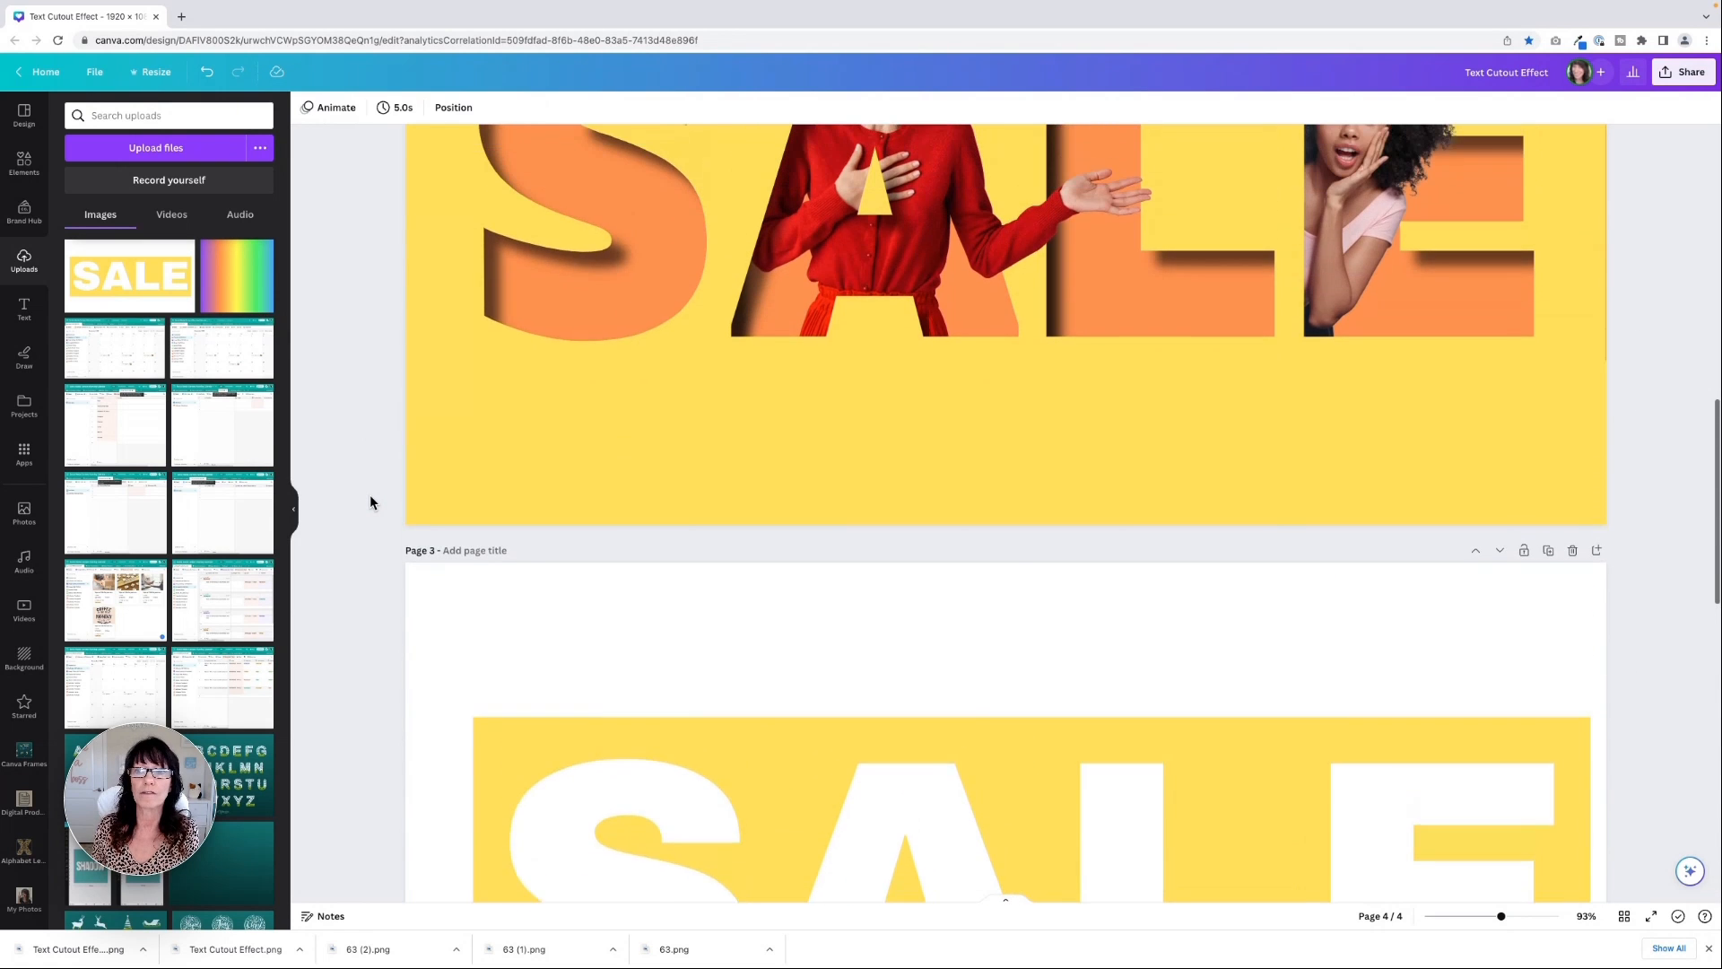
scroll(370, 495, up, 1)
click(454, 261)
click(350, 108)
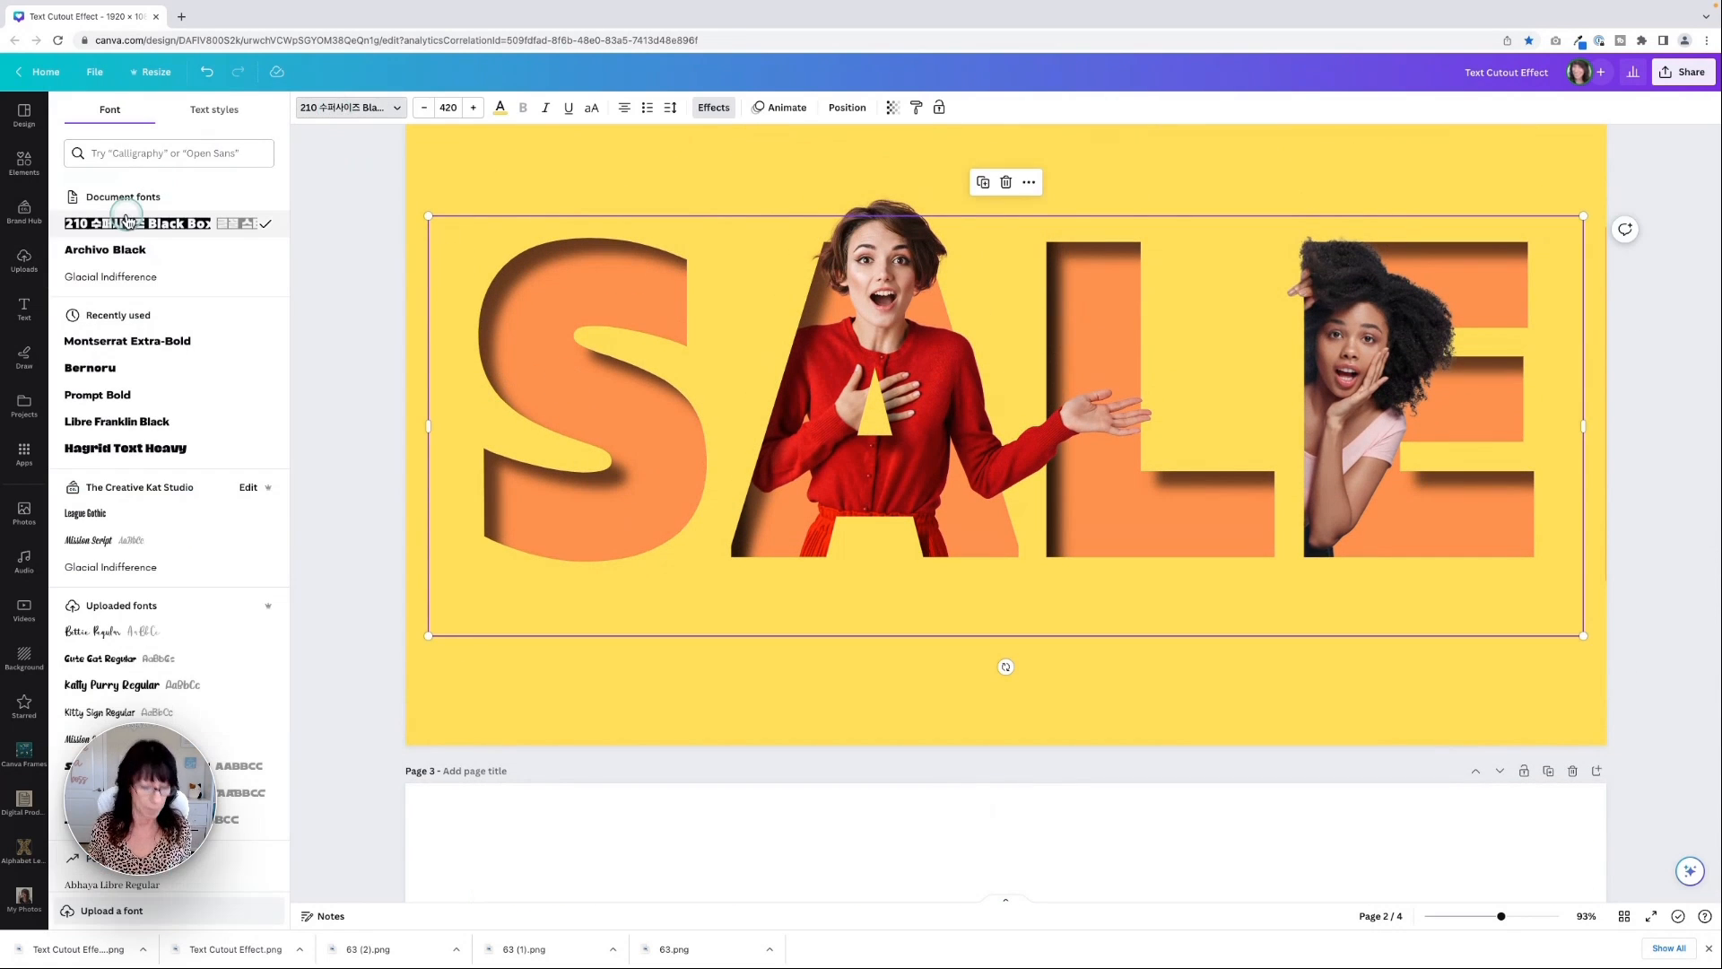
click(85, 225)
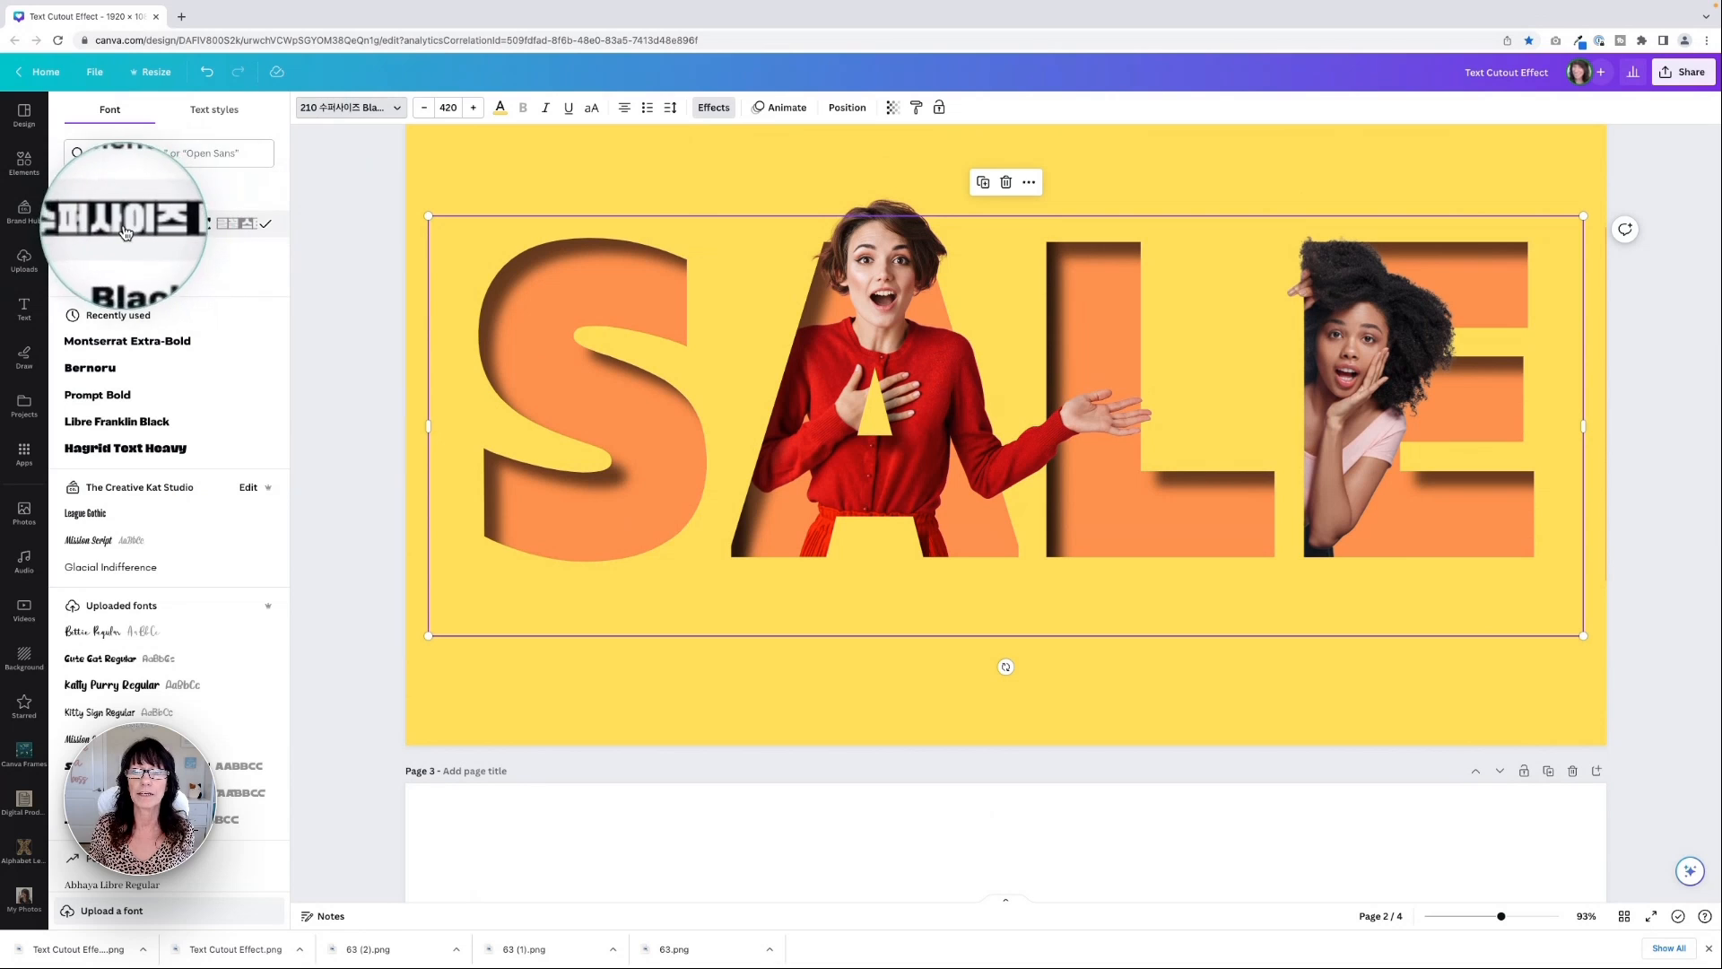
click(344, 262)
click(344, 262)
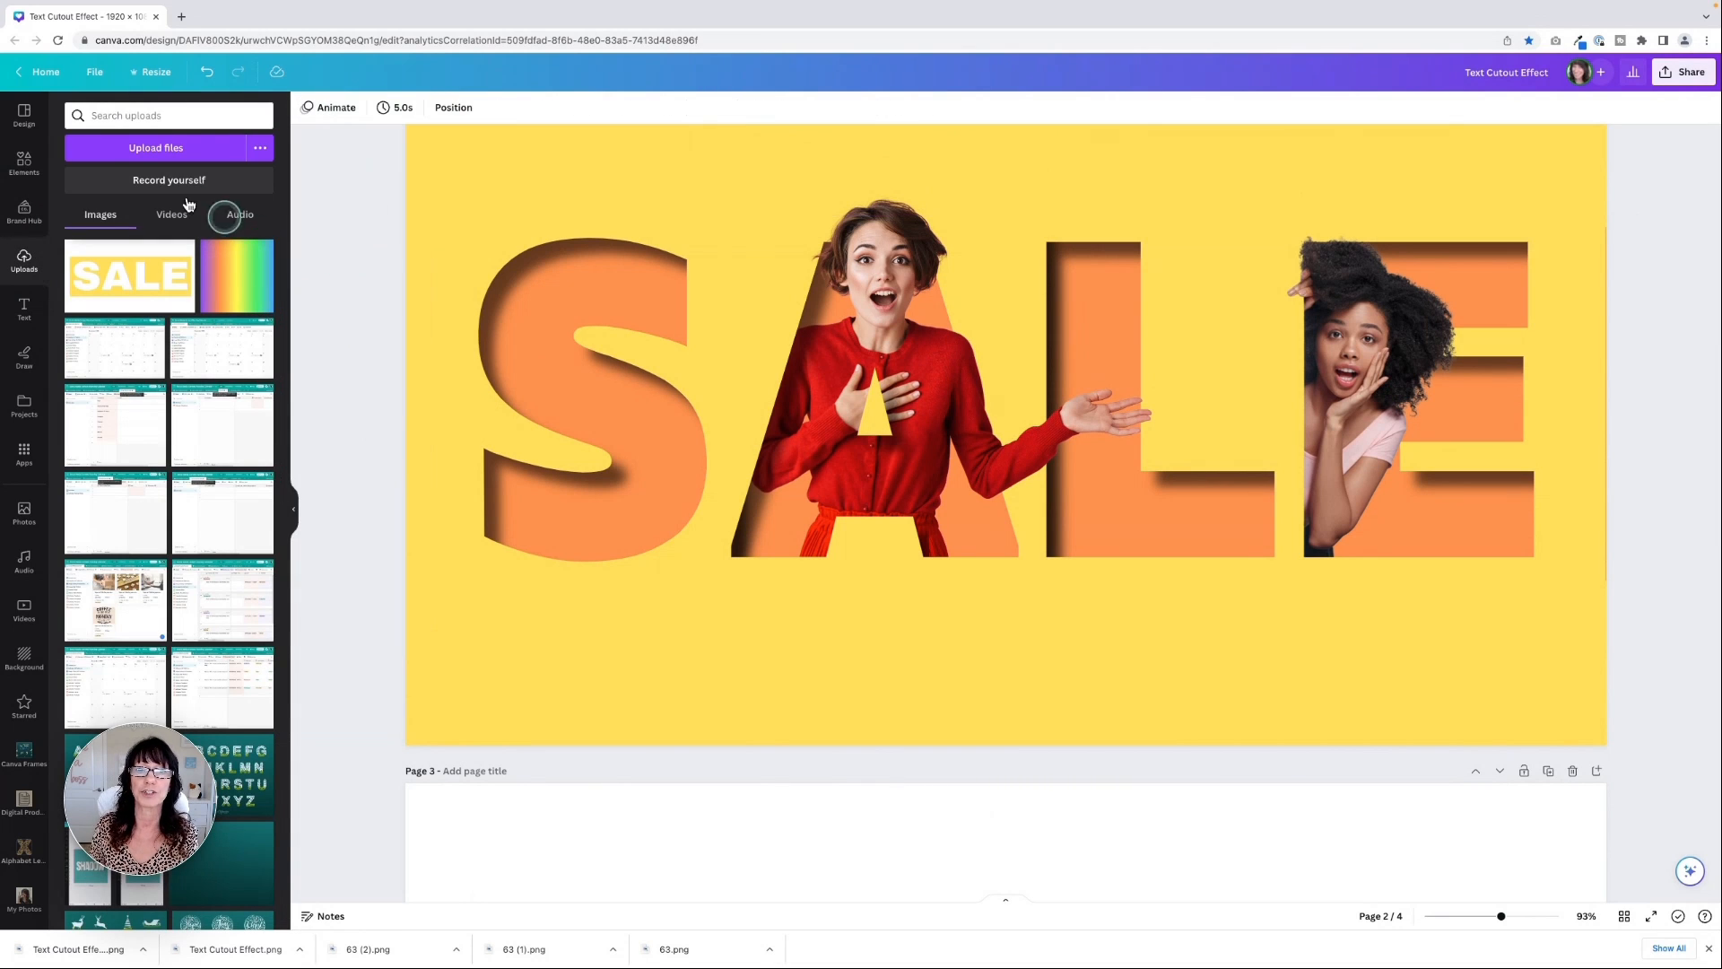
click(25, 161)
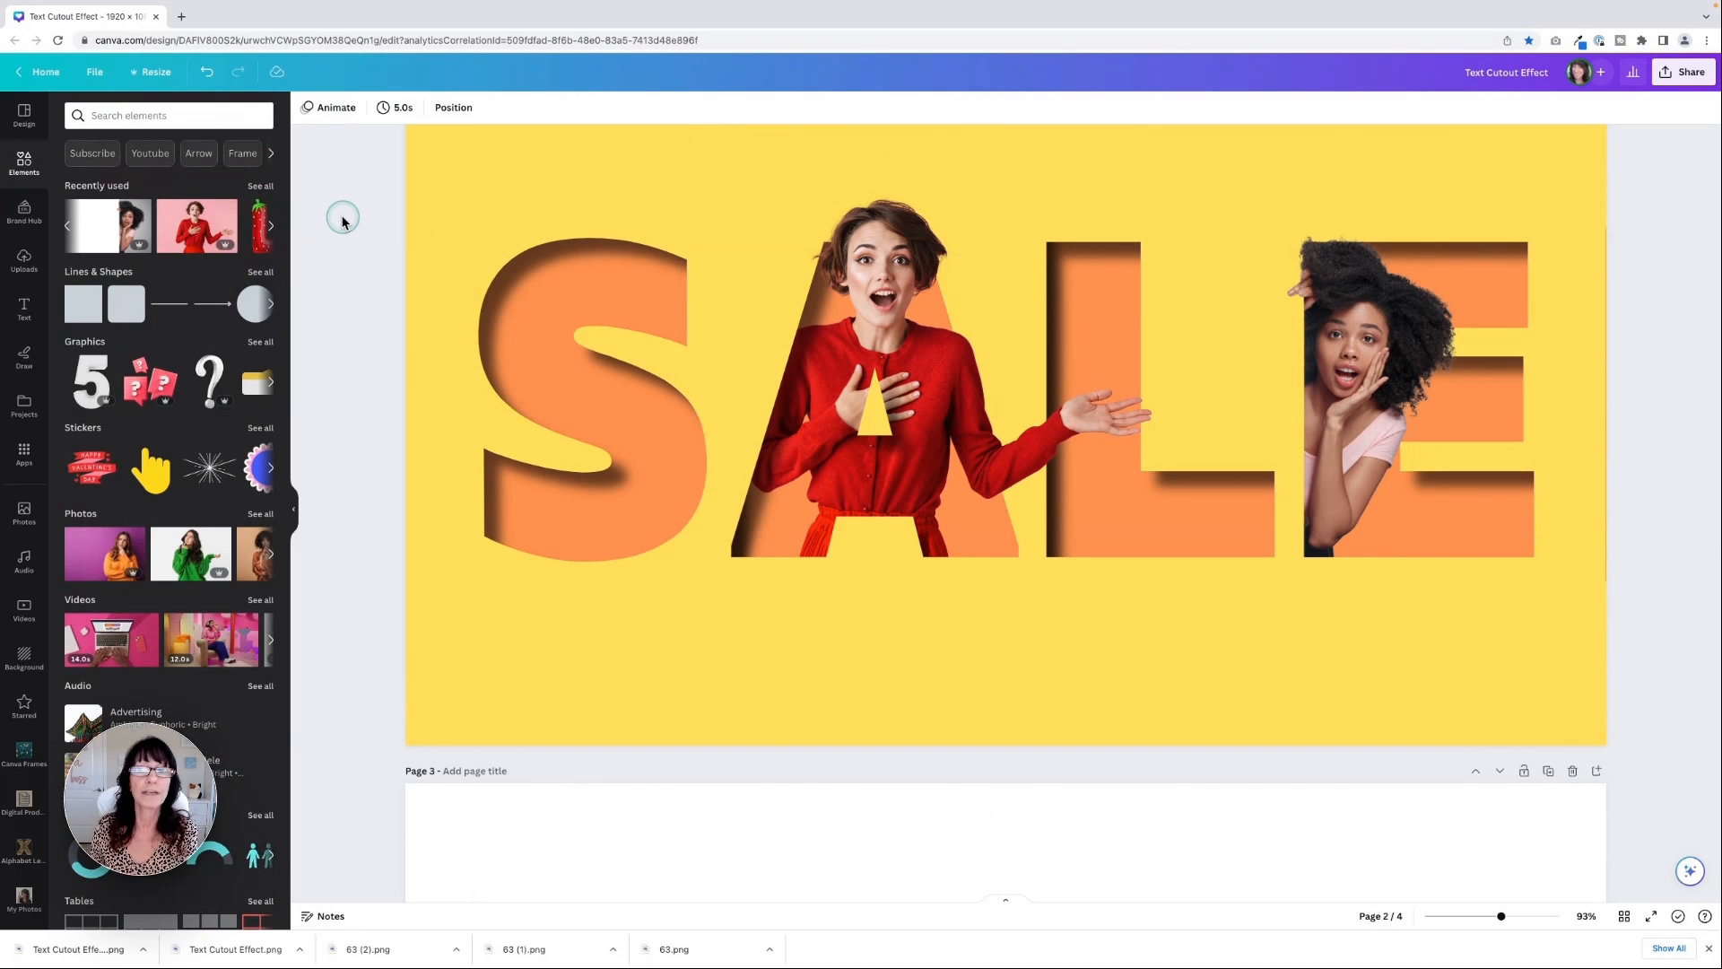
scroll(350, 223, up, 2)
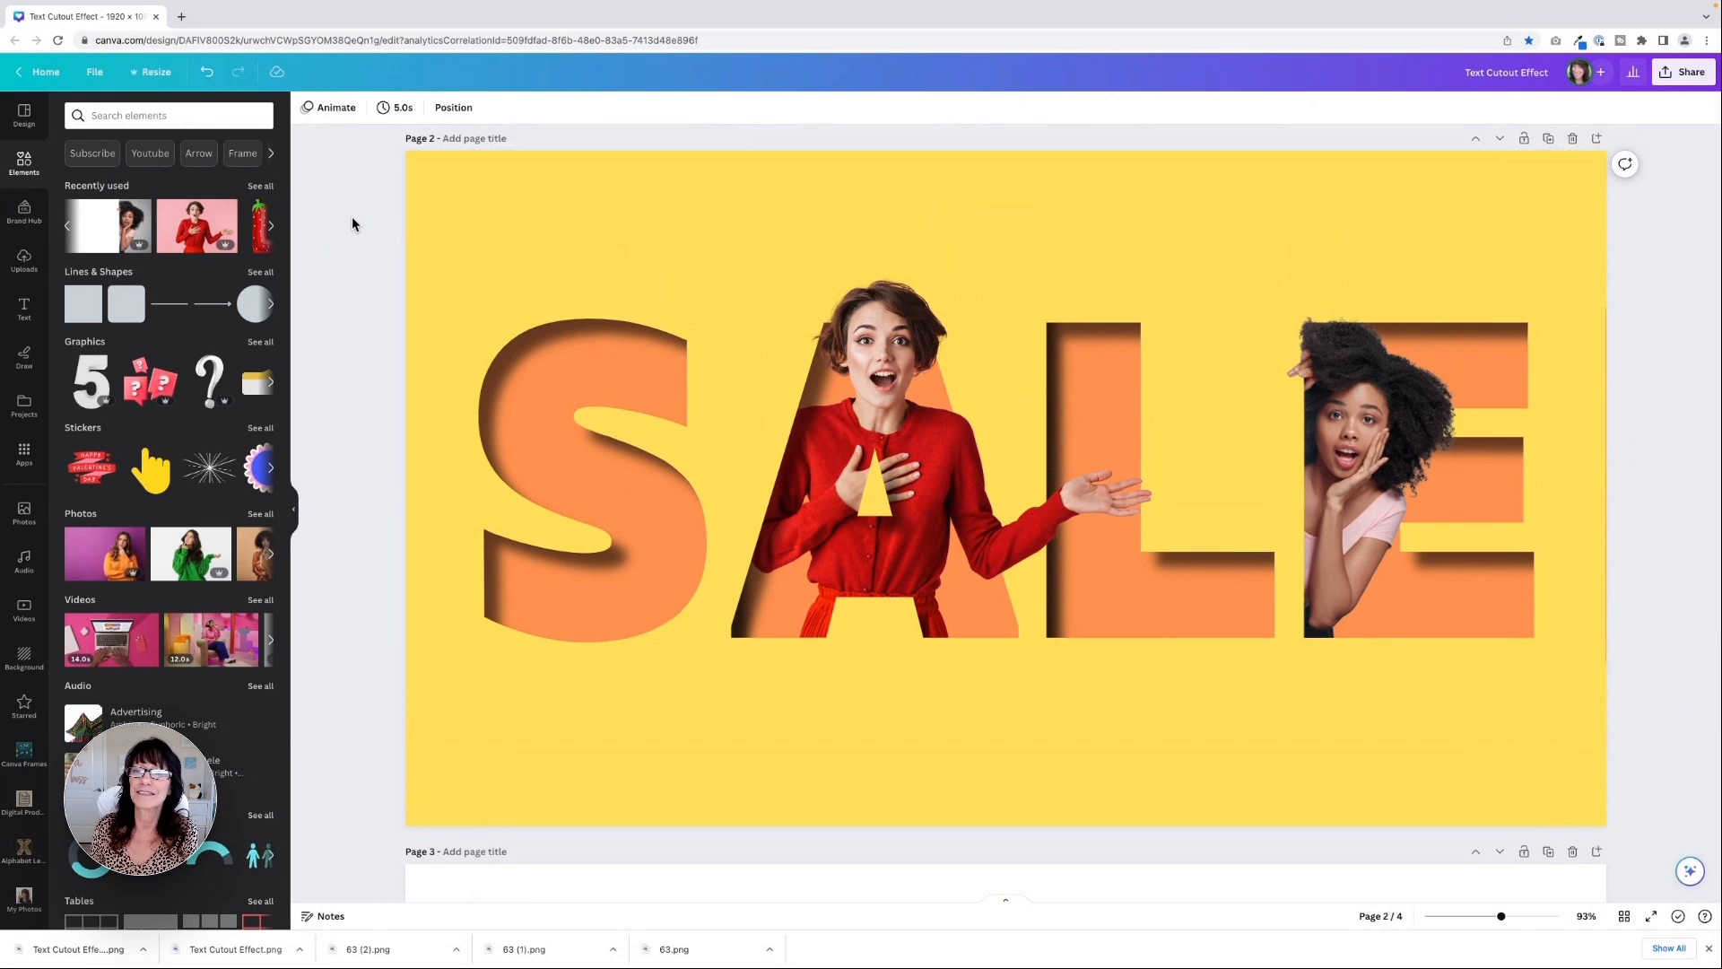
click(342, 279)
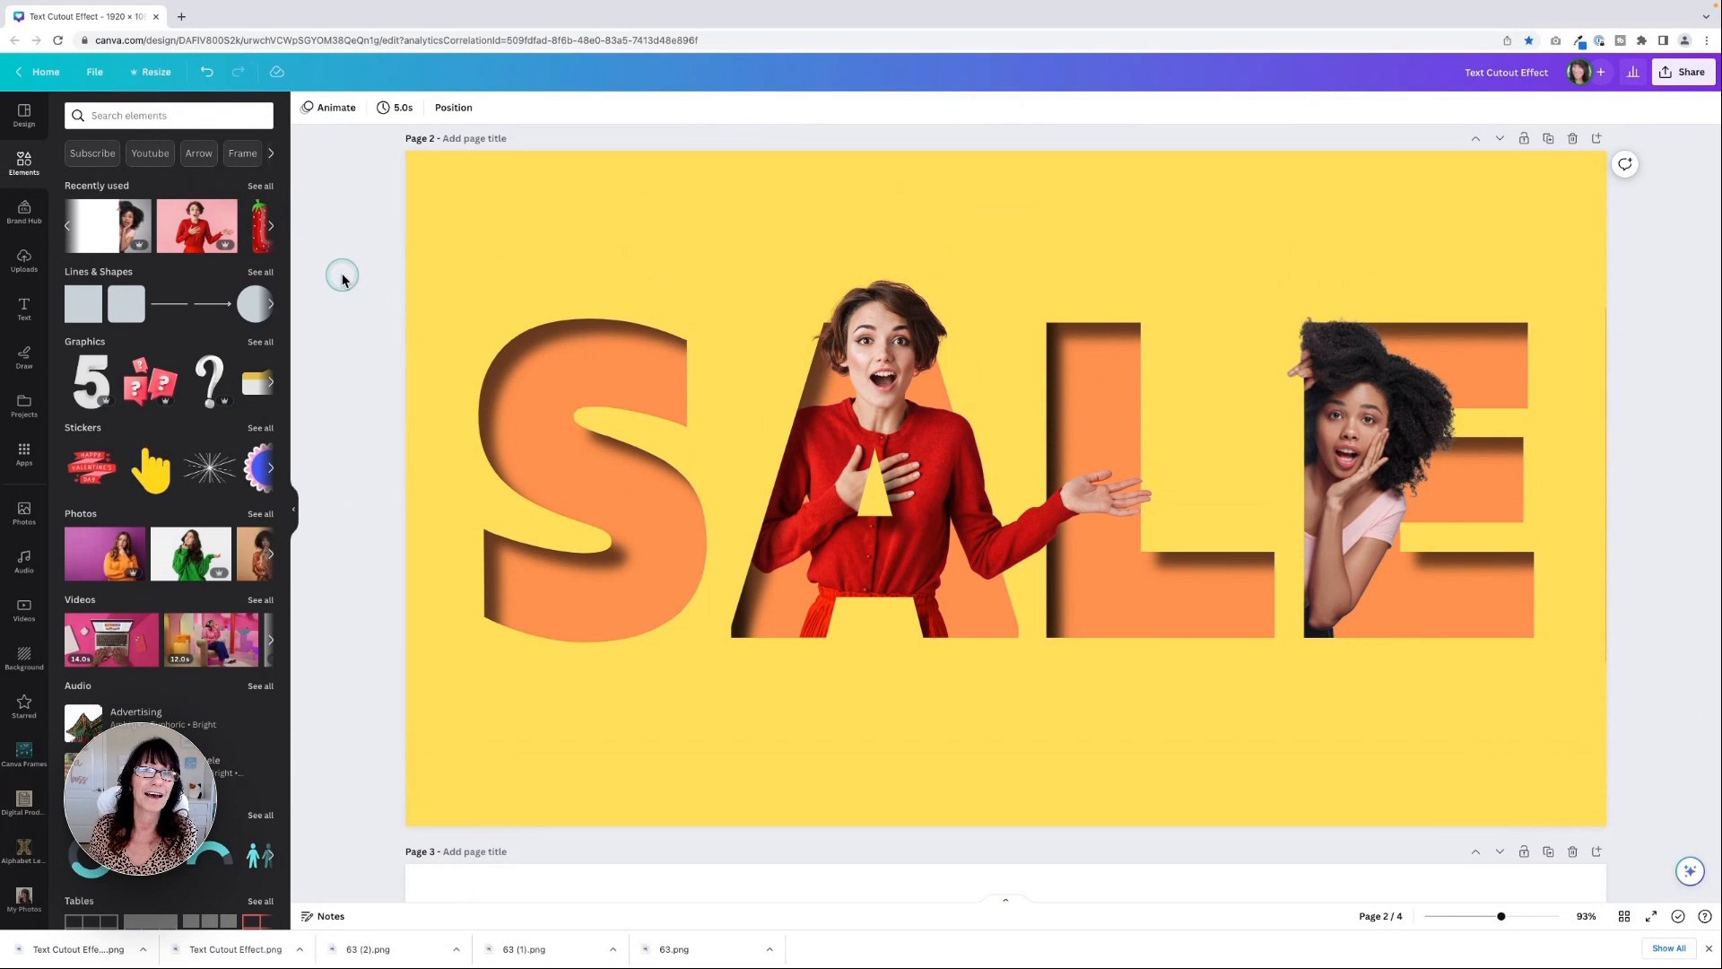